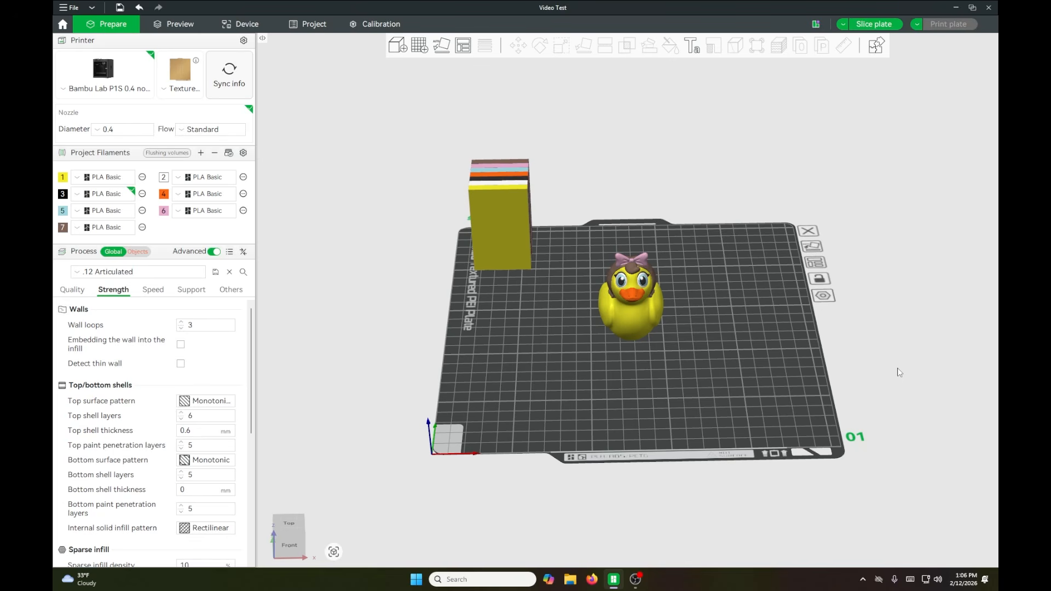
Step: Examine the prime tower and the girl duck model on the build plate, including the information shown for each object
right_drag(904, 335, 899, 336)
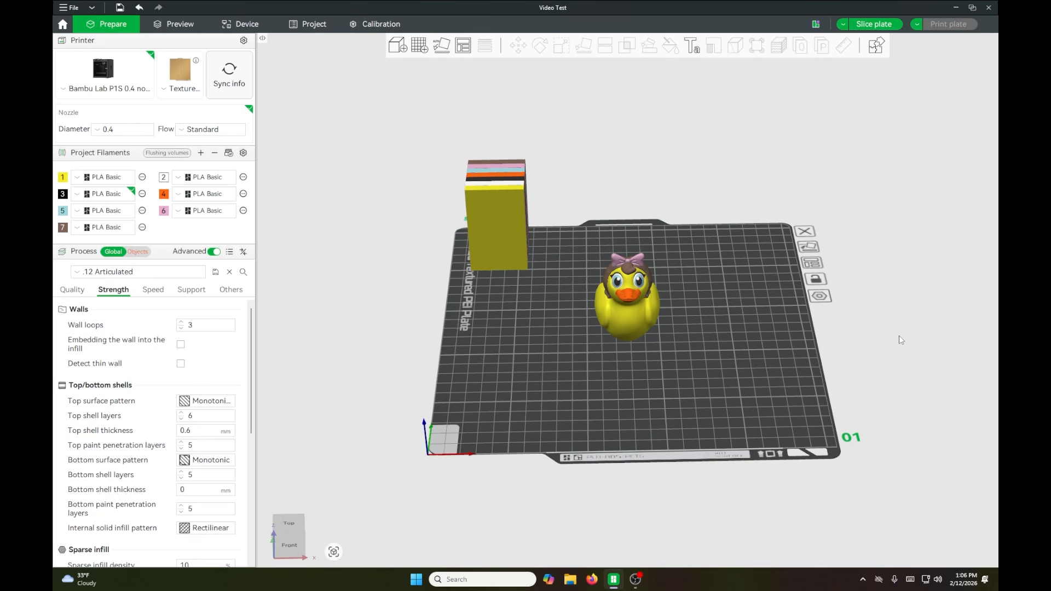
click(500, 243)
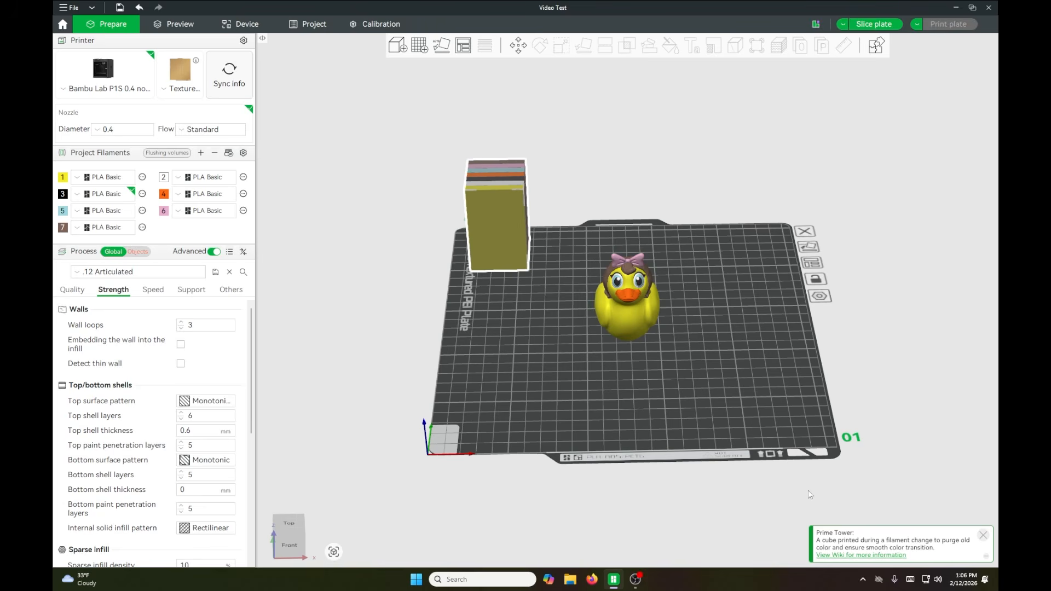
click(761, 415)
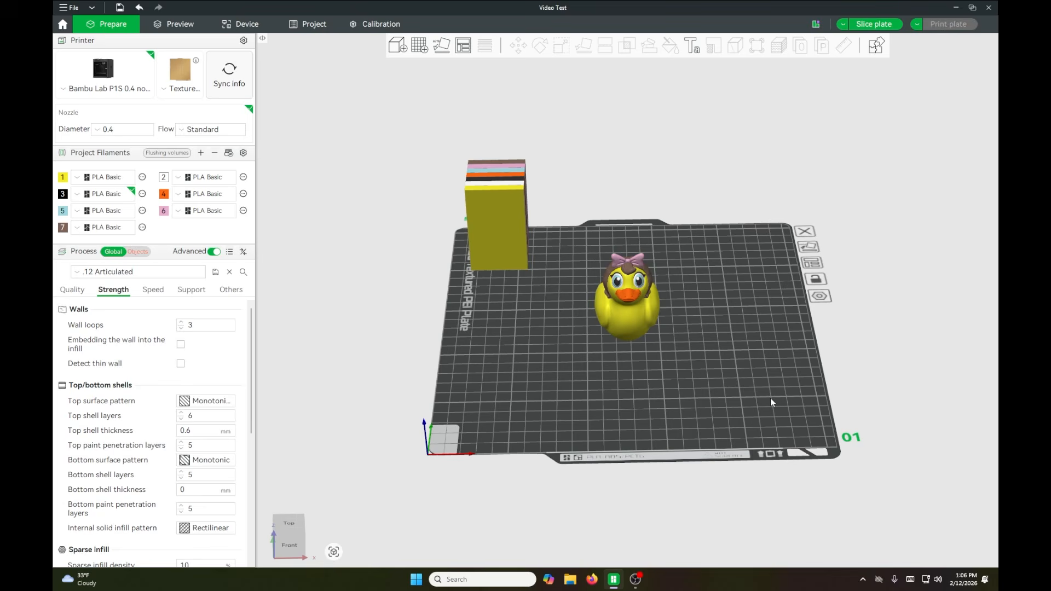
scroll(684, 368, up, 2)
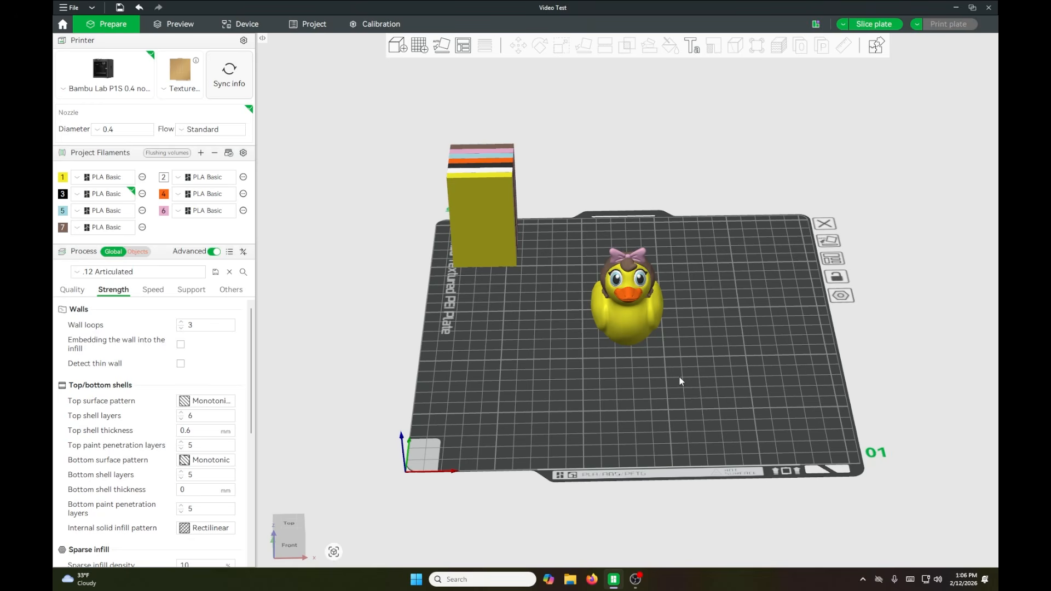
scroll(694, 394, up, 3)
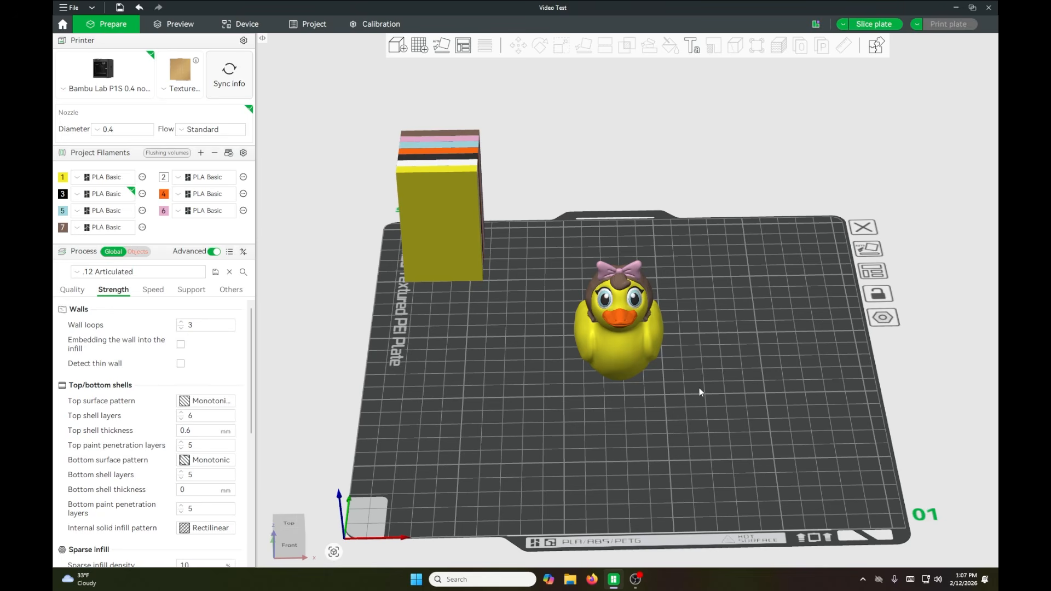
right_drag(698, 387, 699, 357)
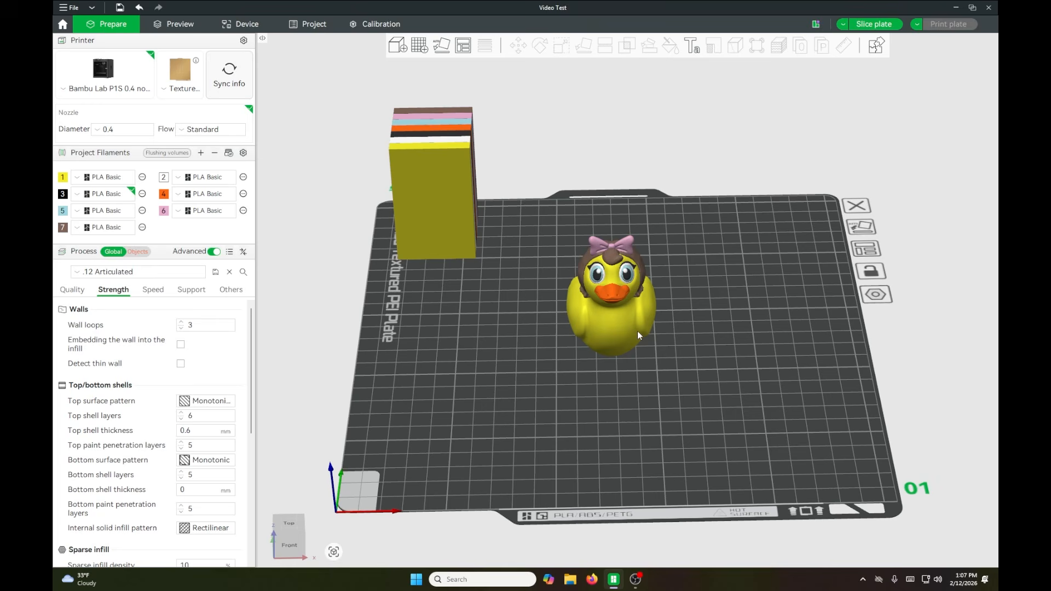
click(622, 314)
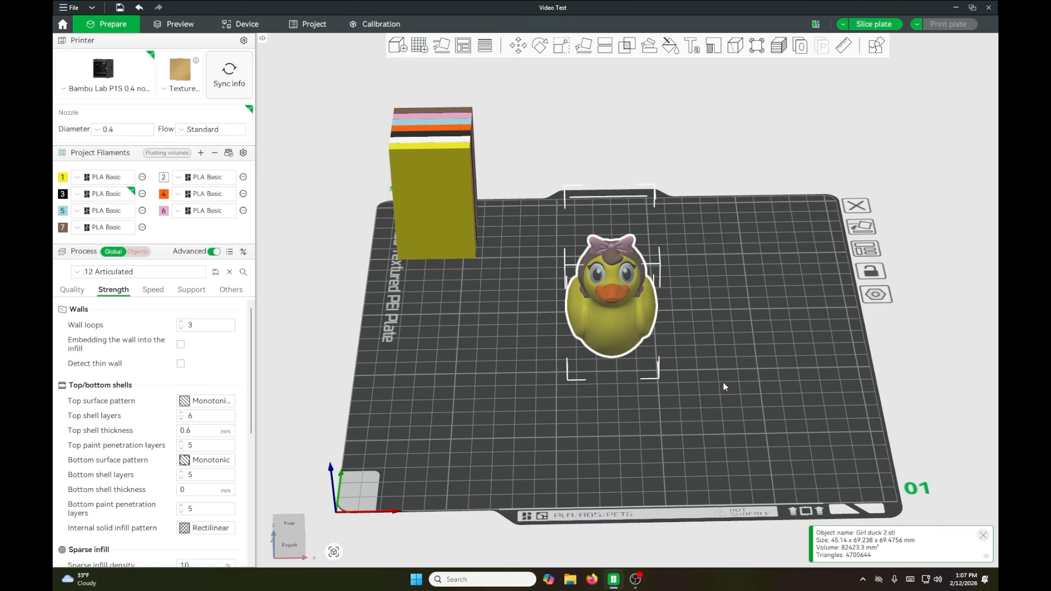
drag(731, 383, 729, 392)
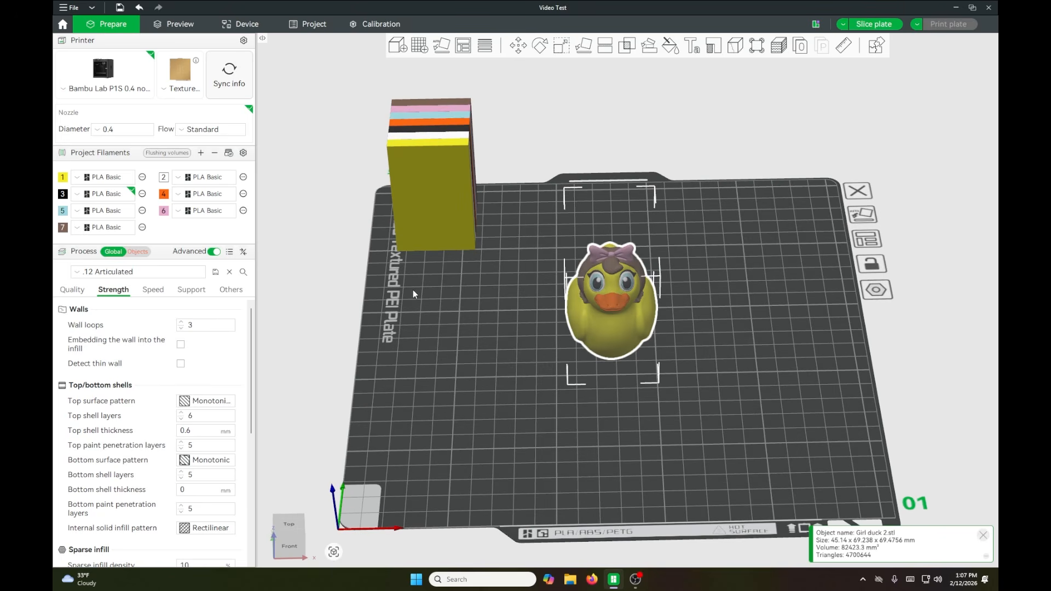
drag(533, 348, 547, 352)
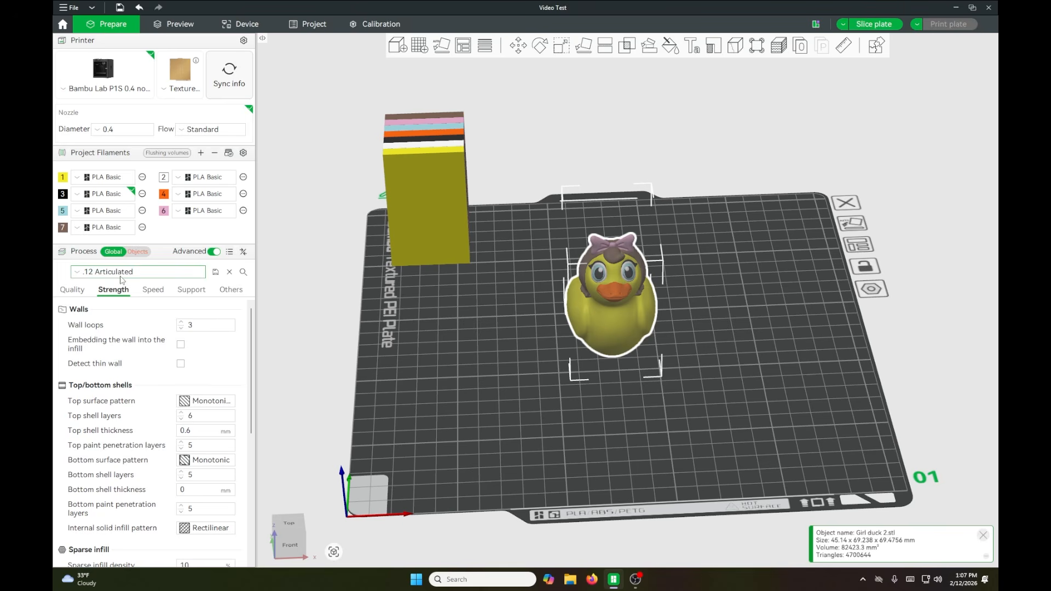
Step: Check the layer height and wall loops settings, and slice the single duck to review its filament use and print time
click(73, 290)
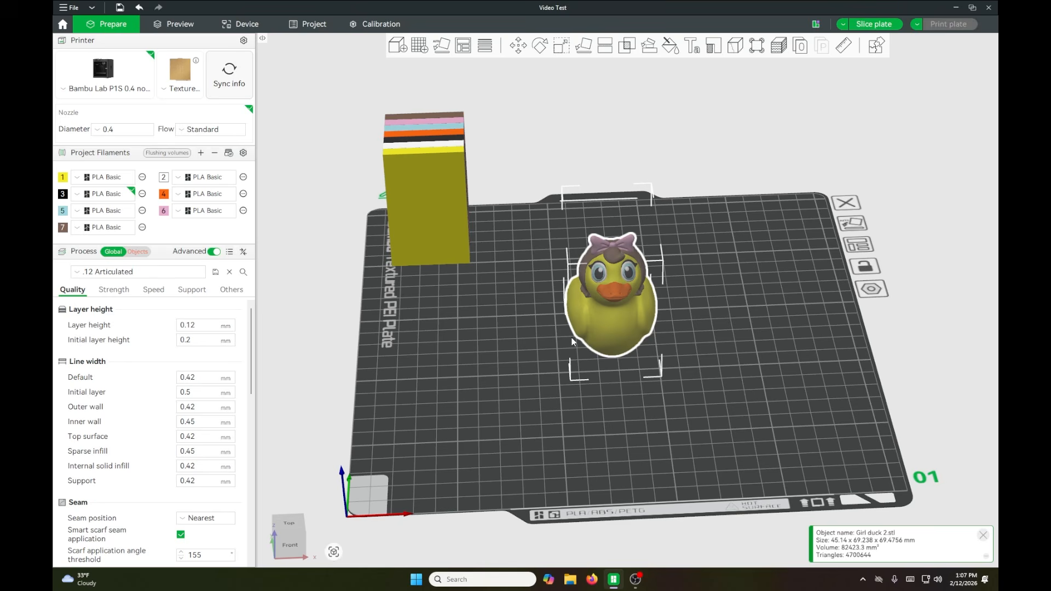
click(111, 290)
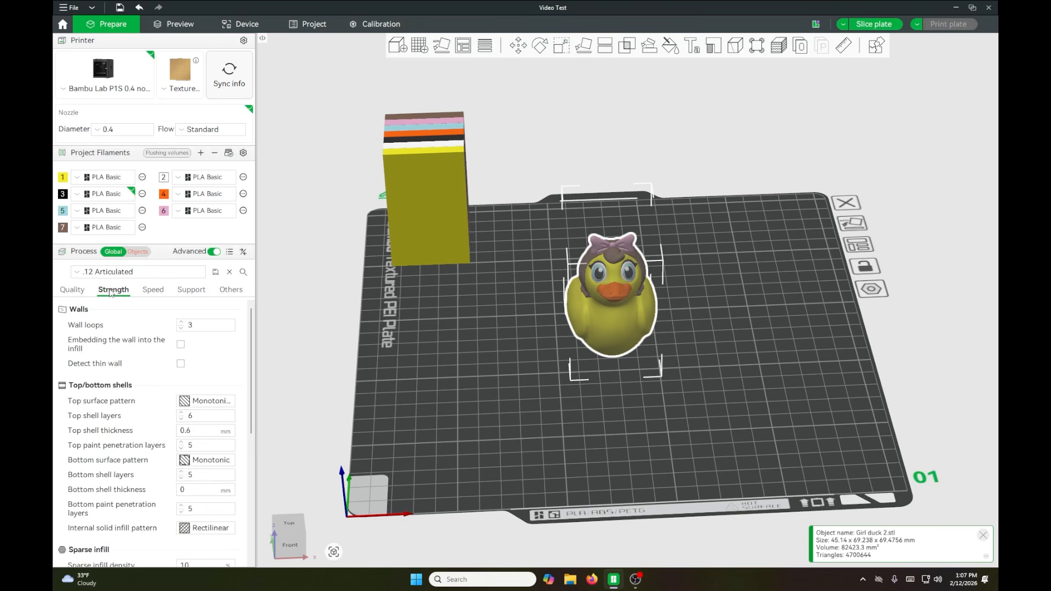
click(181, 327)
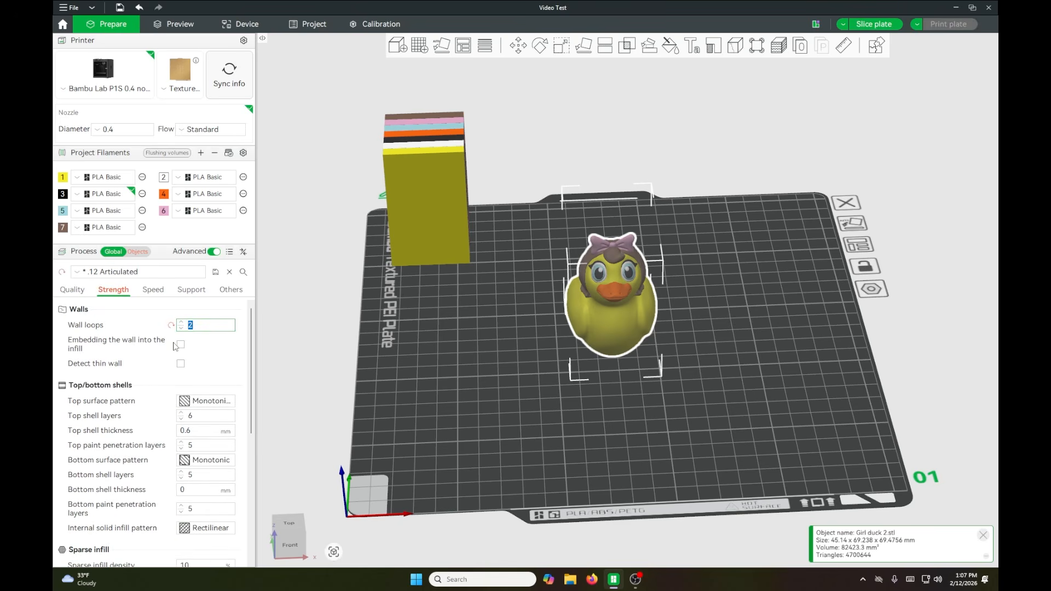
click(181, 322)
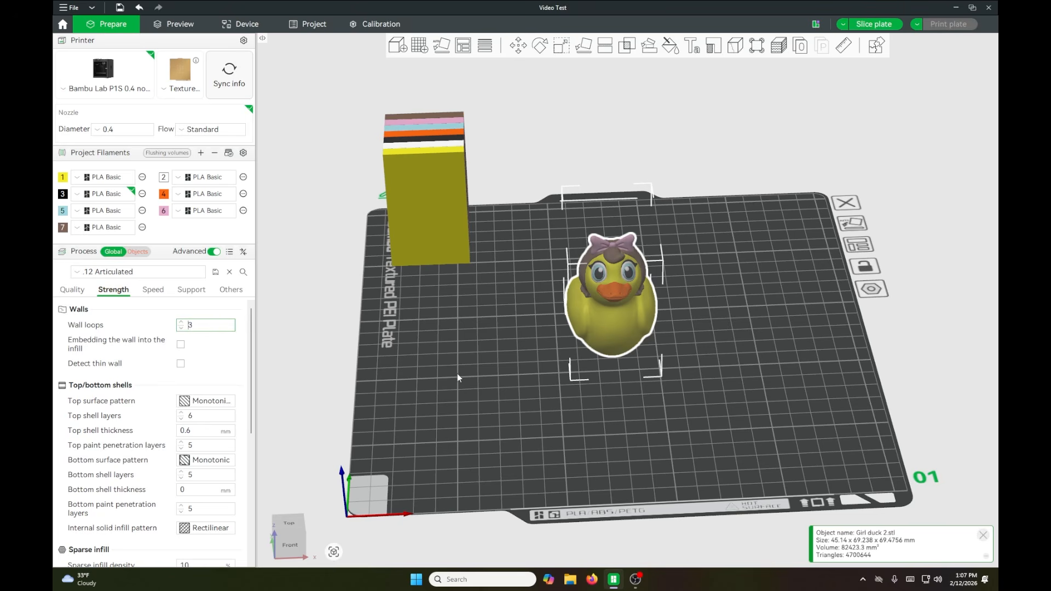
click(80, 292)
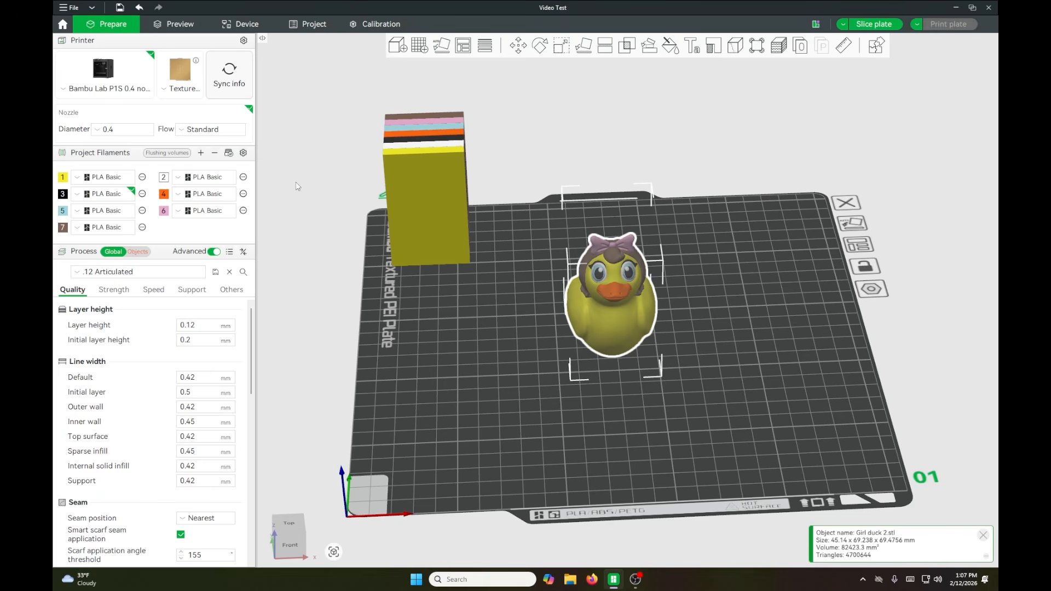
click(175, 26)
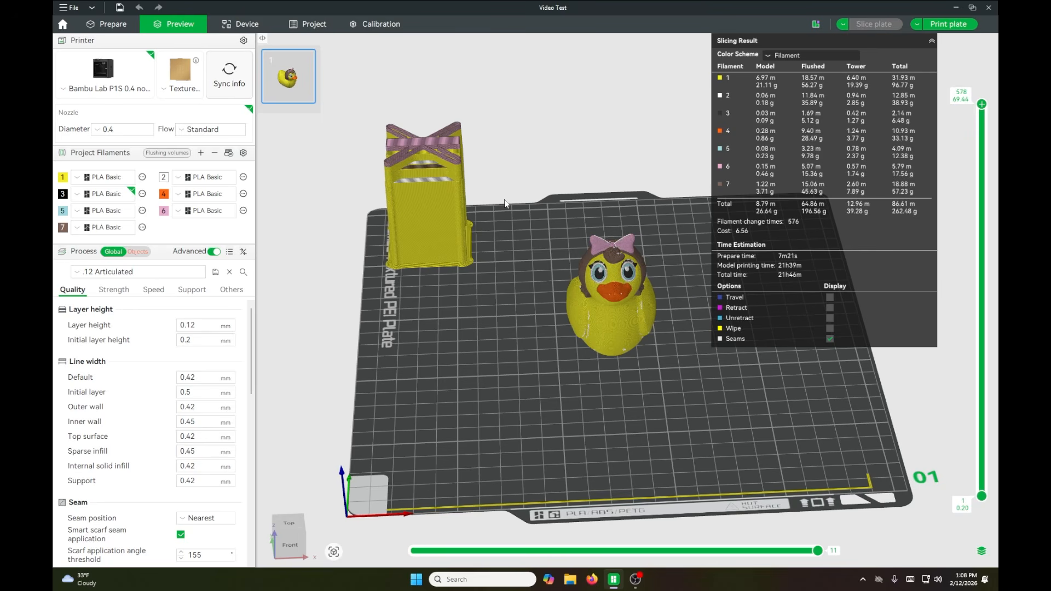
Step: Fill the bed with copies of the duck and slice the full plate to review its filament use and print time
click(121, 28)
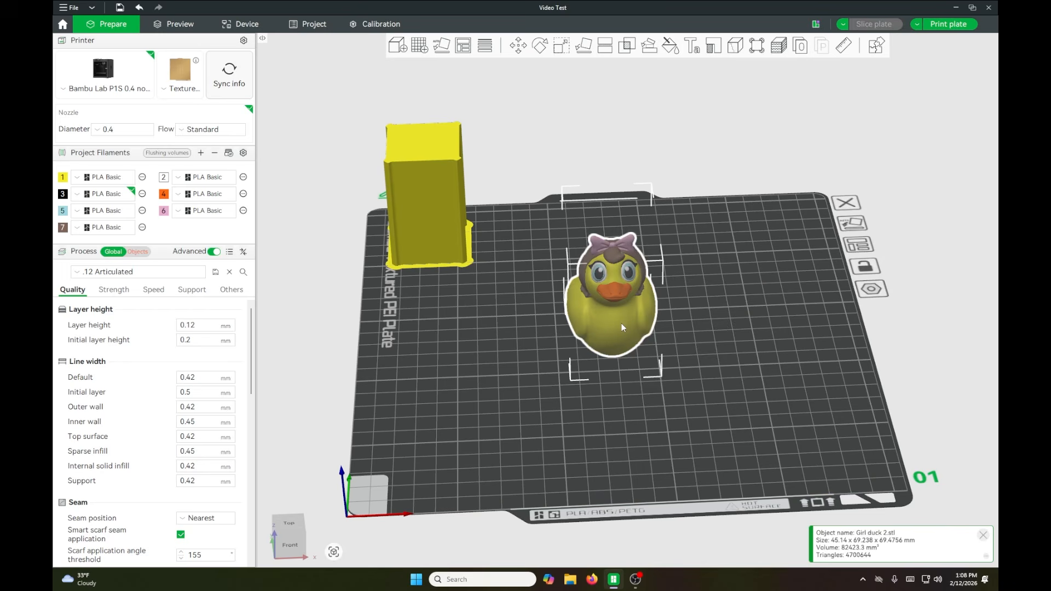
right_click(621, 323)
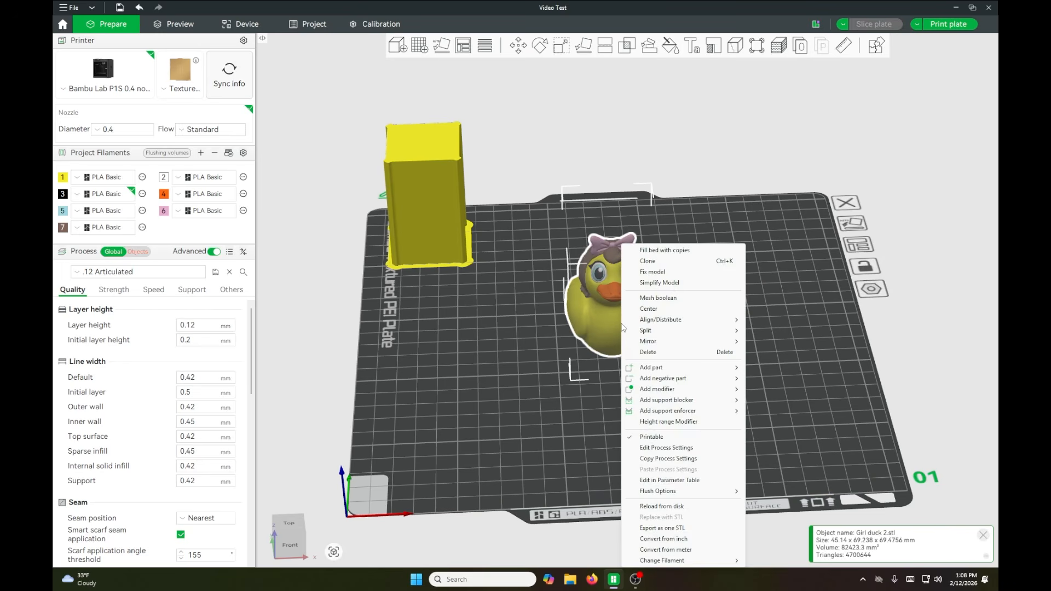
click(666, 252)
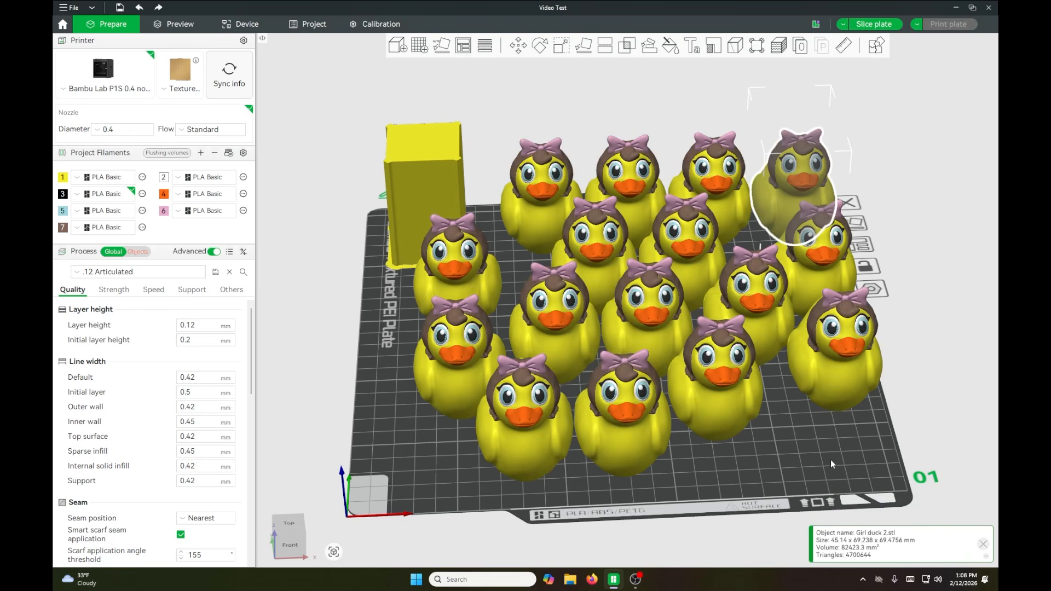
click(945, 399)
mouse_move(945, 400)
mouse_down()
mouse_move(944, 421)
mouse_move(930, 396)
mouse_up()
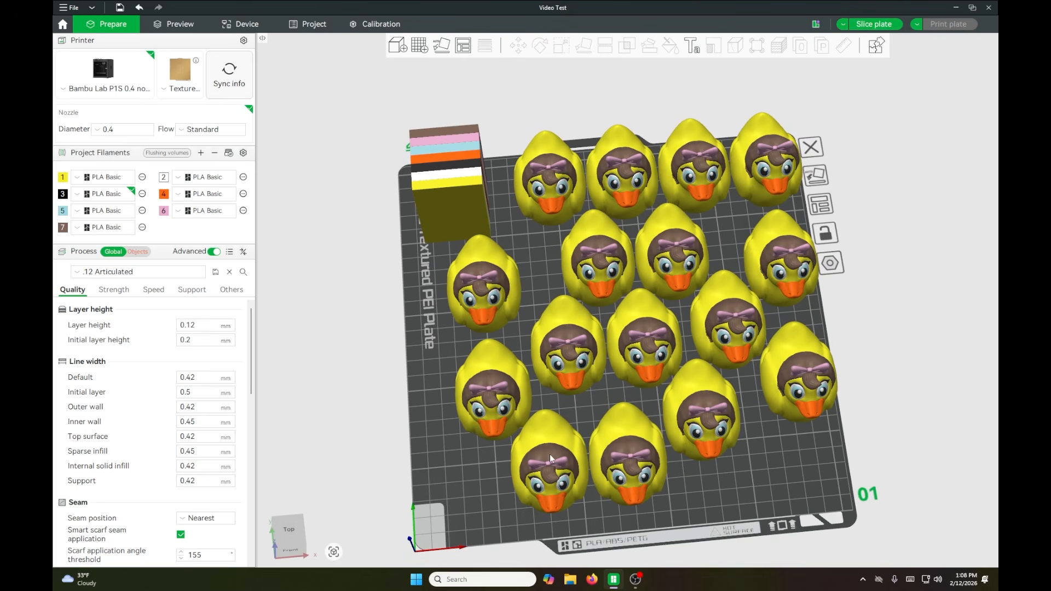
scroll(885, 410, down, 2)
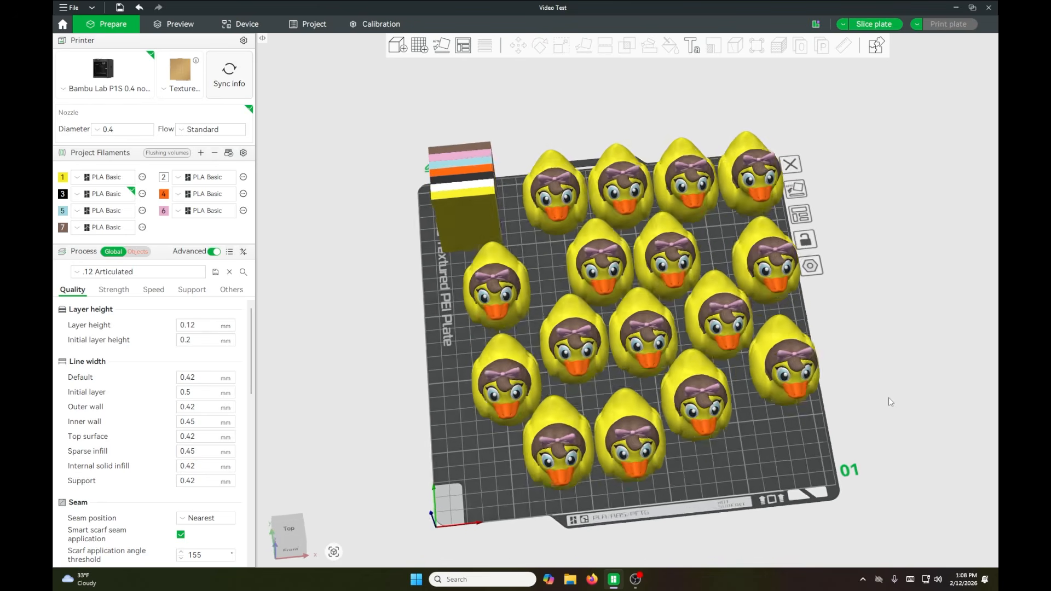
mouse_move(888, 397)
mouse_down()
mouse_move(886, 409)
mouse_move(889, 383)
mouse_up()
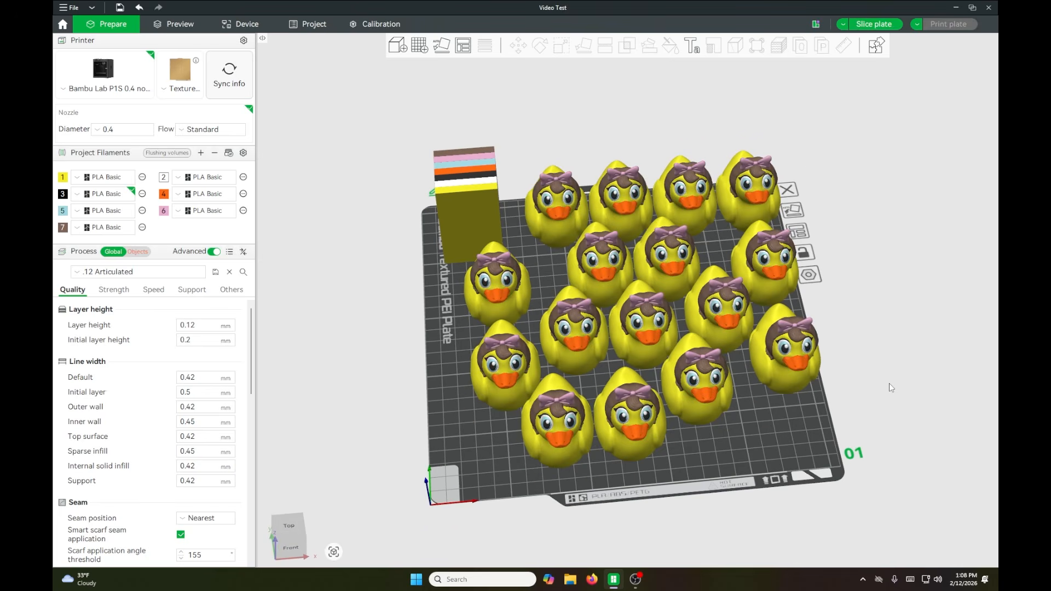
click(171, 25)
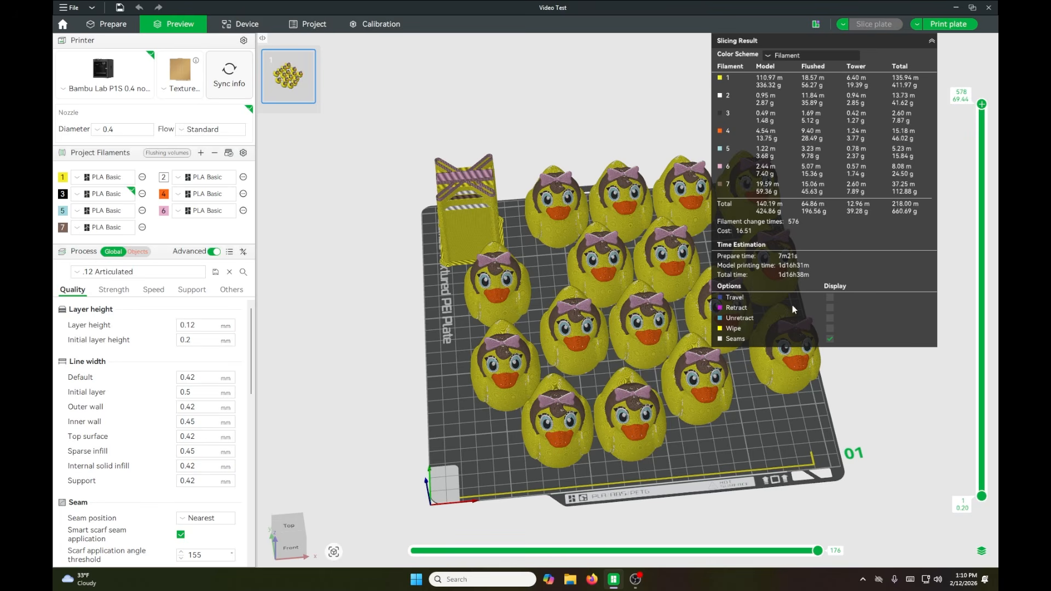
Step: Delete all the duck copies from the plate, keeping only one duck
click(107, 25)
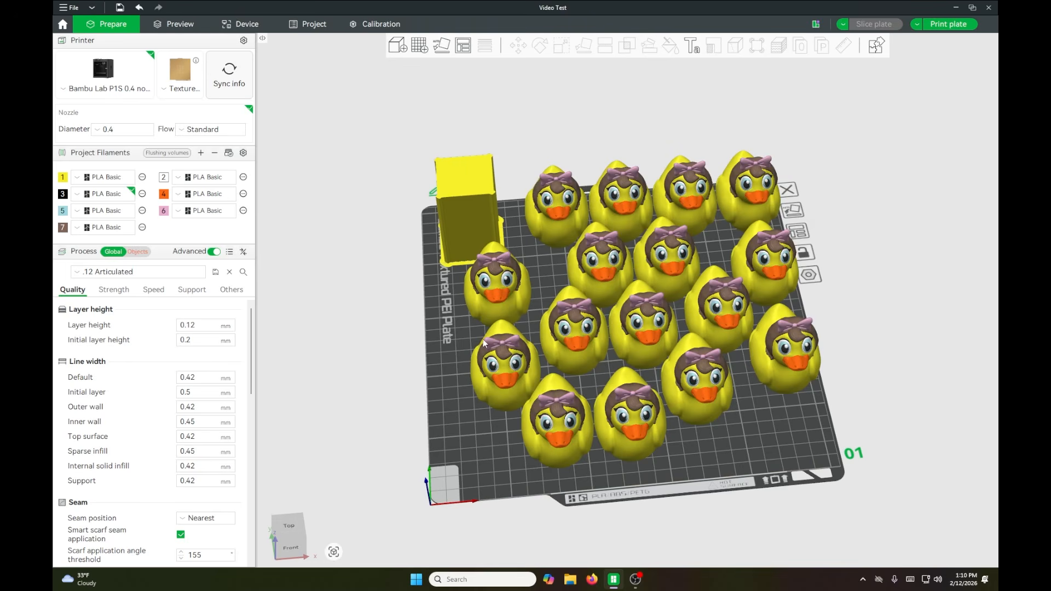
right_click(465, 414)
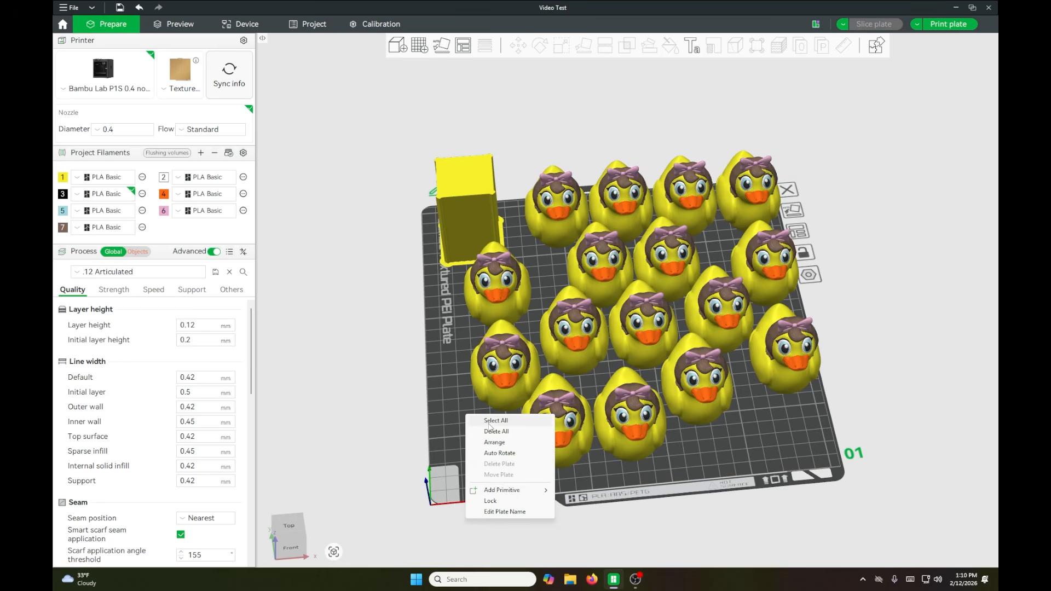
click(488, 421)
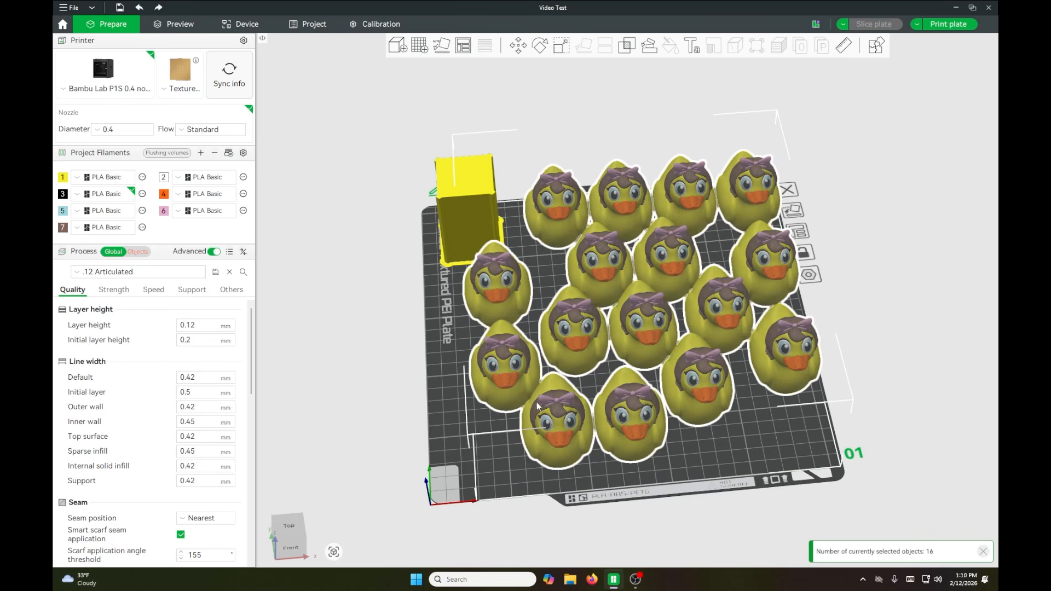
ctrl+click(550, 373)
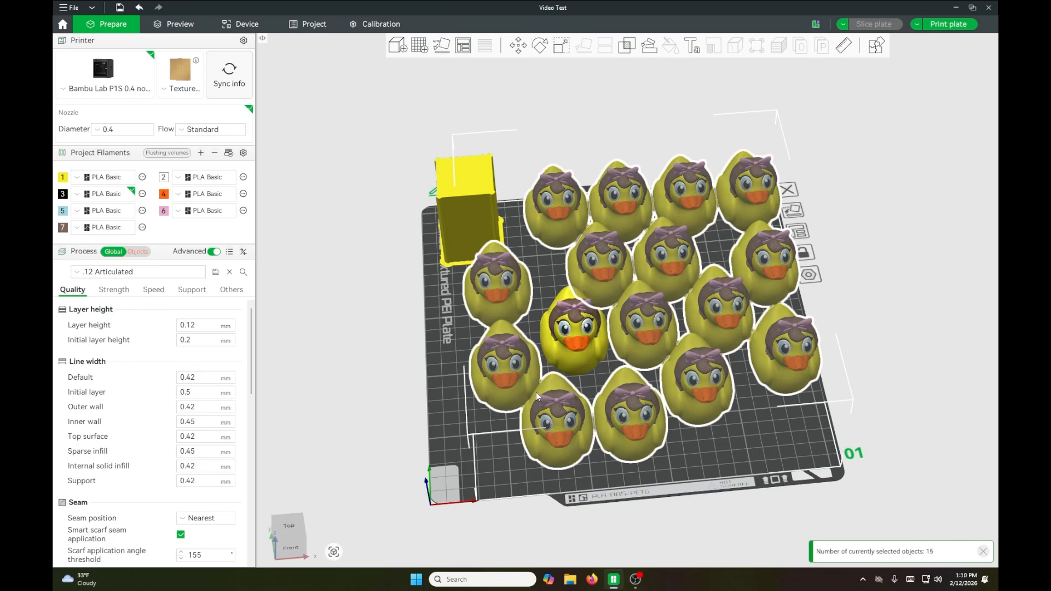
key(Delete)
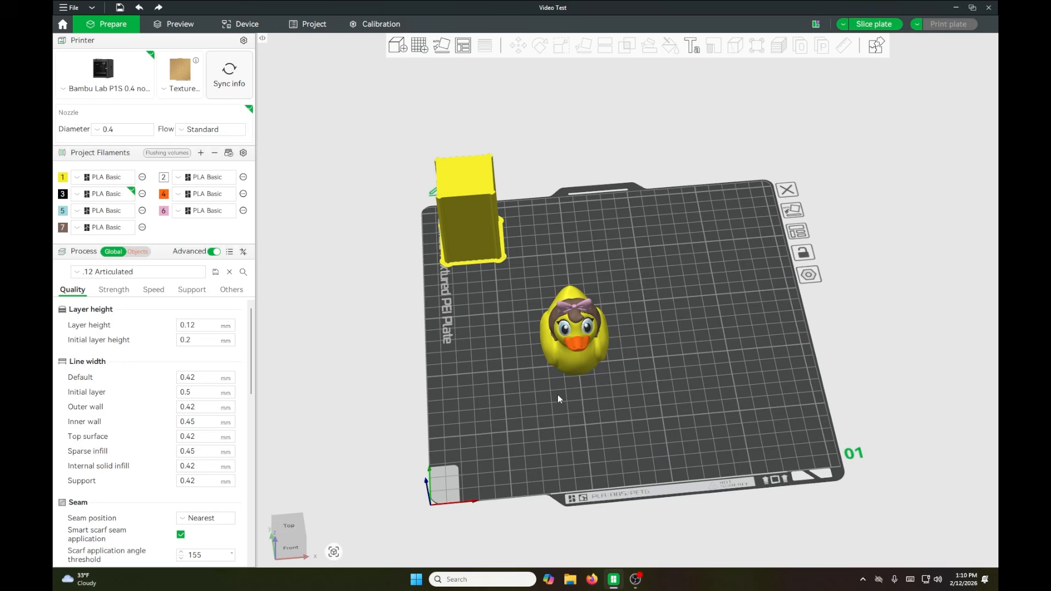
Step: Enable flushing into objects' infill for the remaining duck and auto-arrange it on the plate
right_click(602, 332)
mouse_move(642, 328)
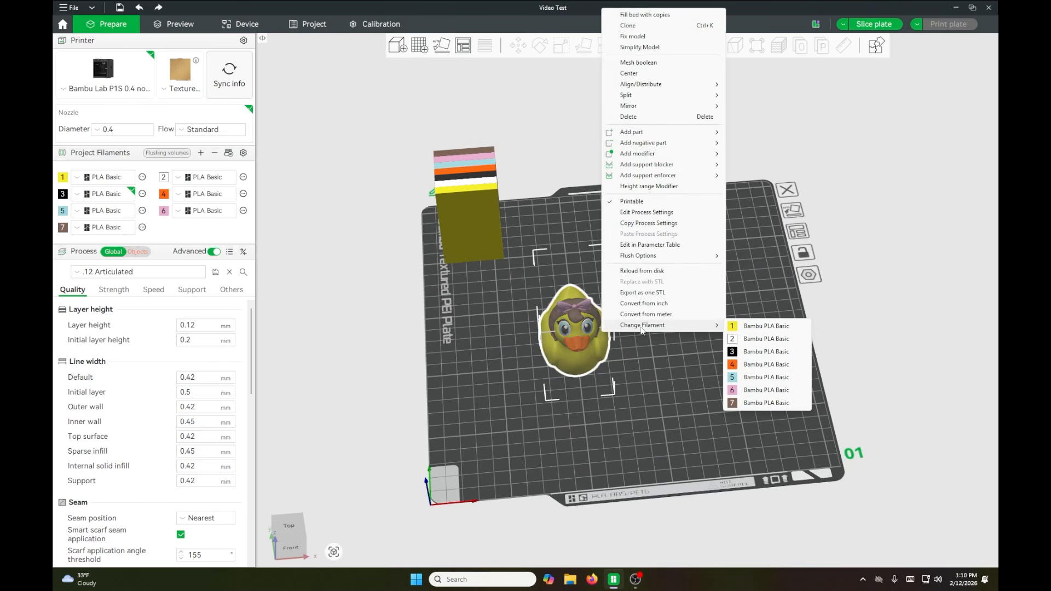
mouse_move(653, 263)
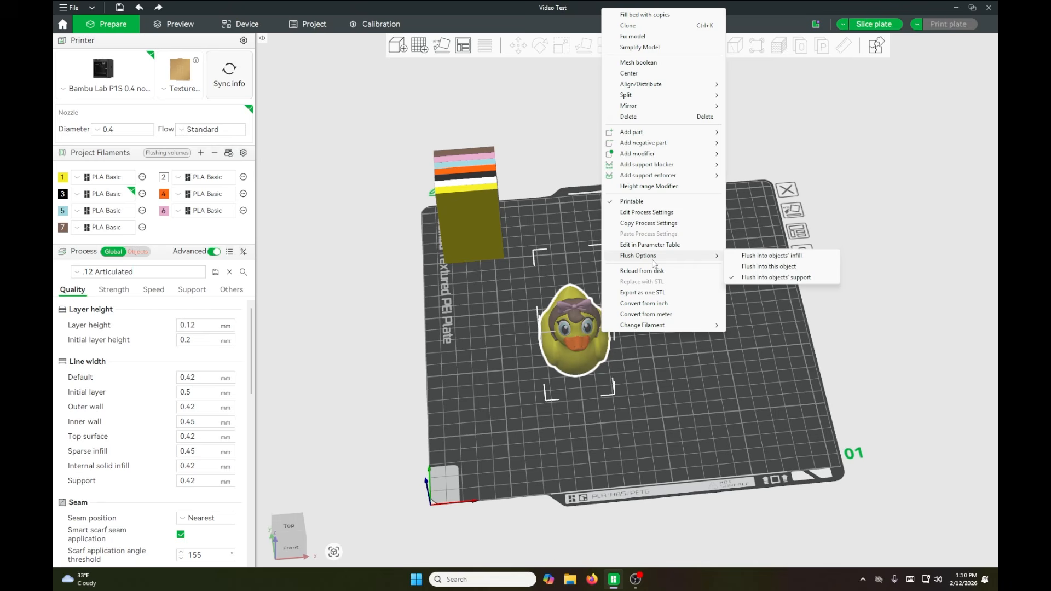
click(774, 256)
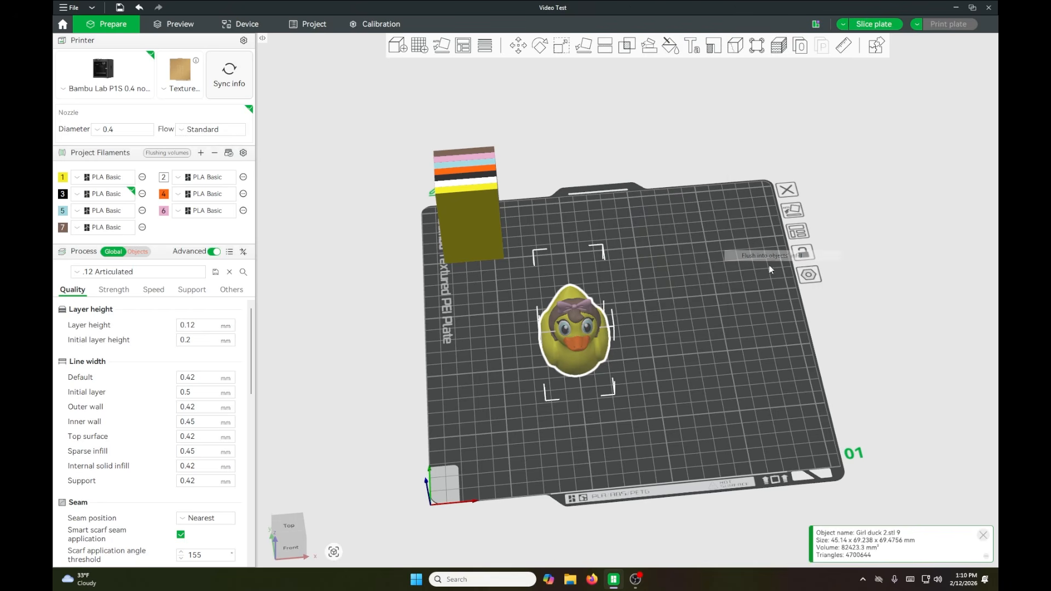
click(797, 232)
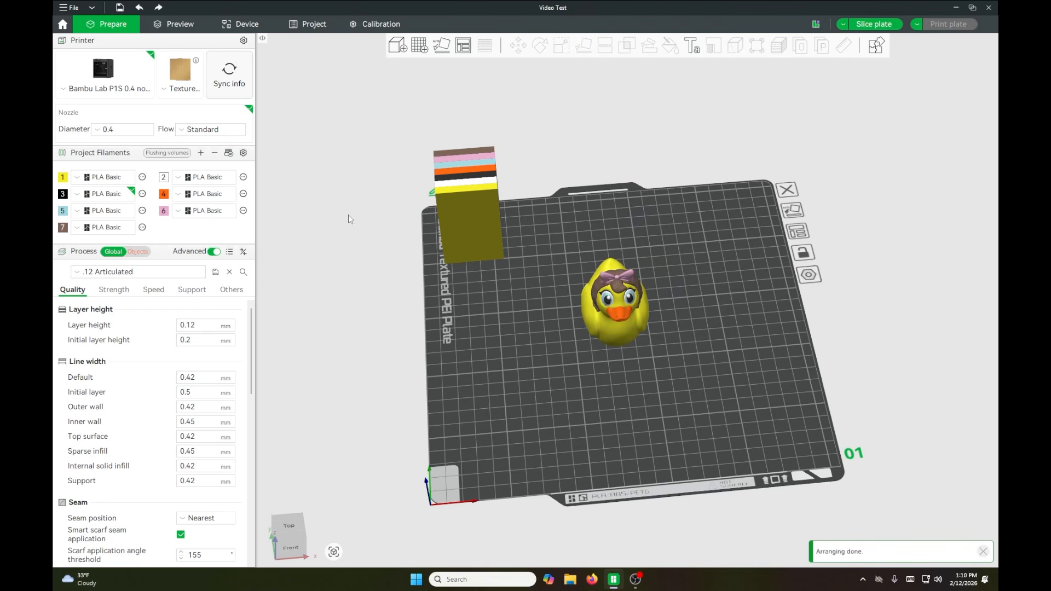
Step: Slice the plate with infill flushing enabled and examine the duck's preview and filament totals
click(180, 24)
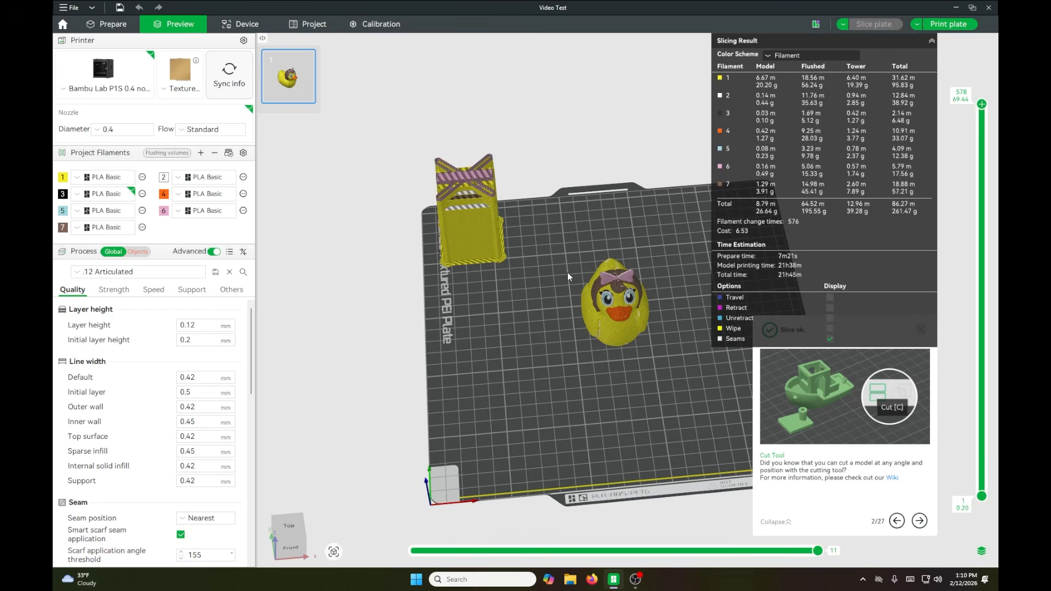
scroll(620, 311, up, 5)
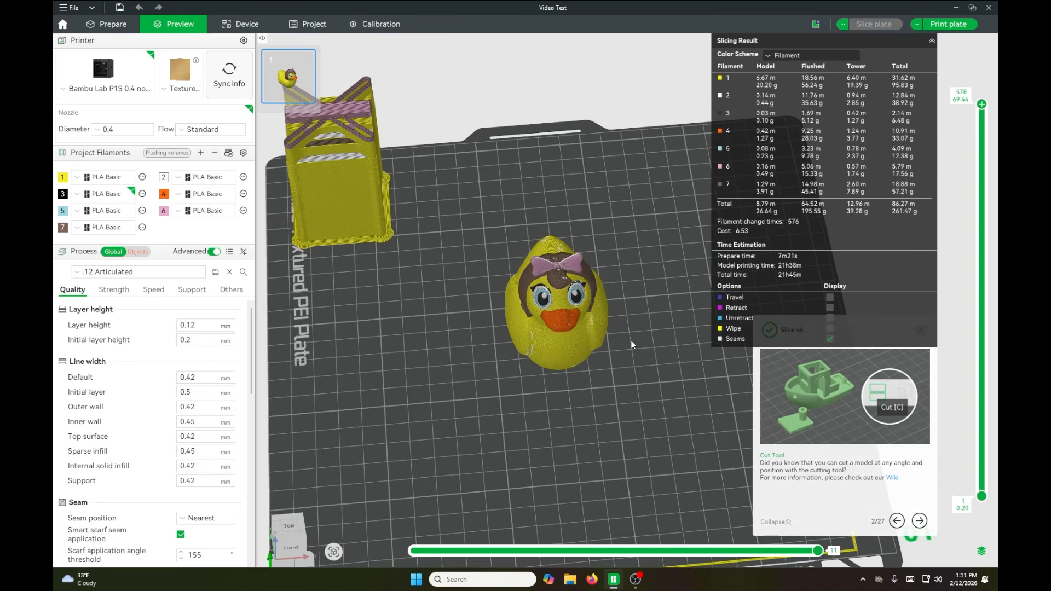
drag(631, 341, 632, 330)
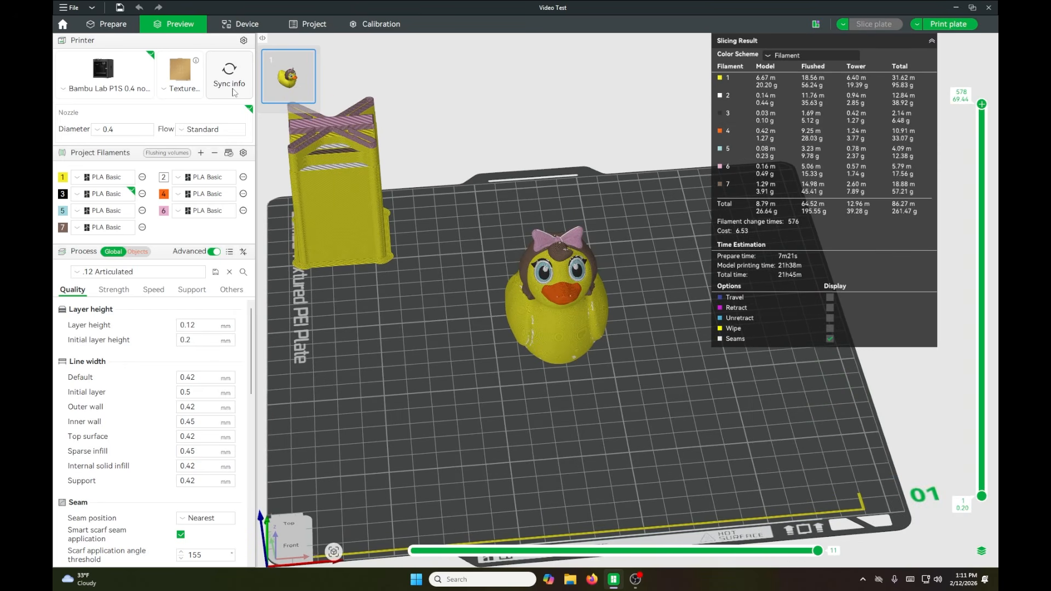
Step: Fill the bed with copies of the infill-flushing duck, slice the plate and review its filament use and print time
key(Tab)
right_click(557, 331)
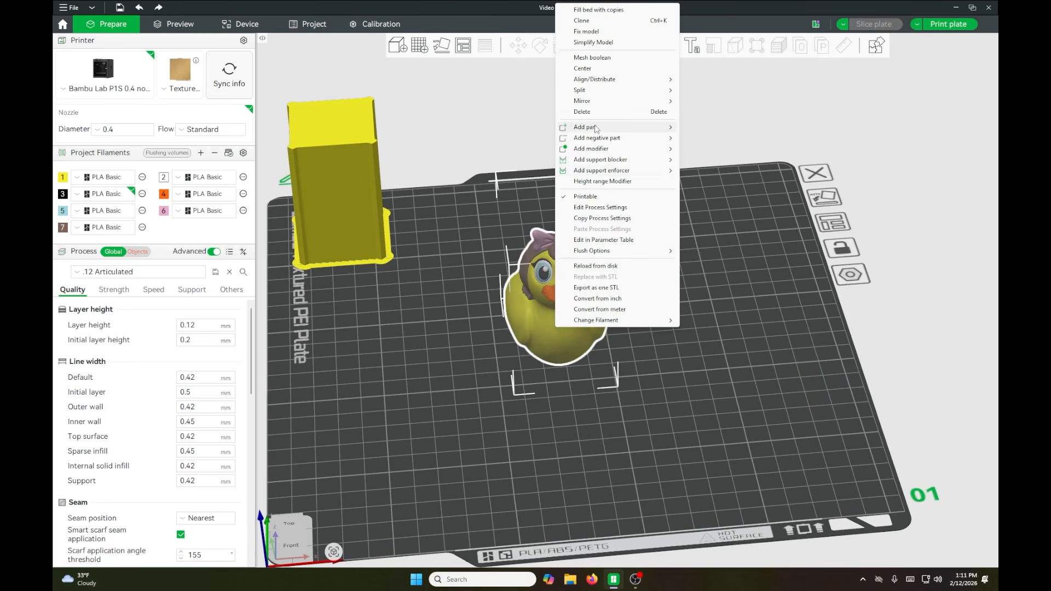
click(598, 9)
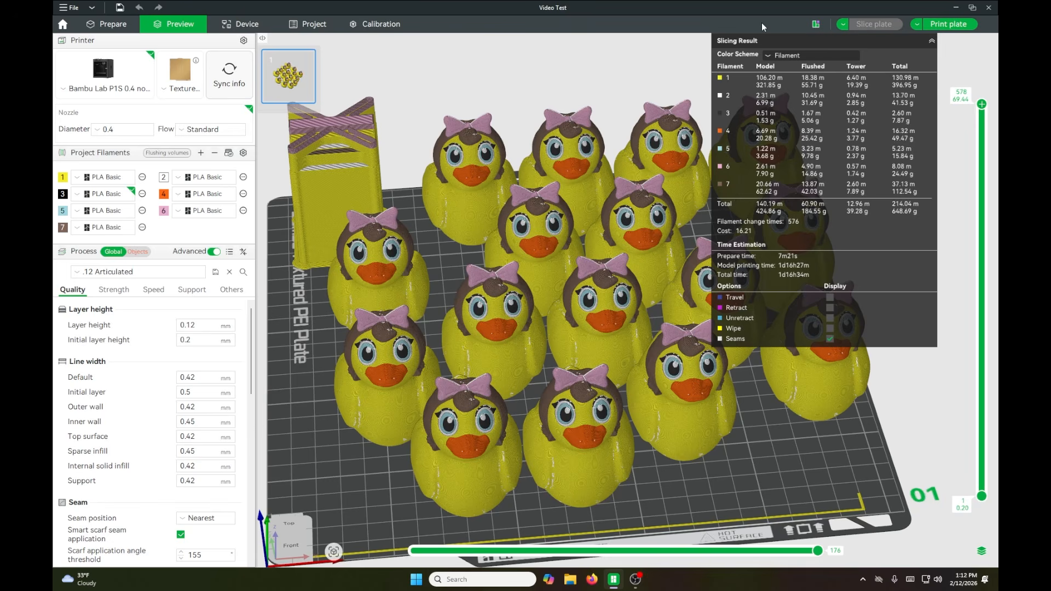
scroll(889, 403, down, 3)
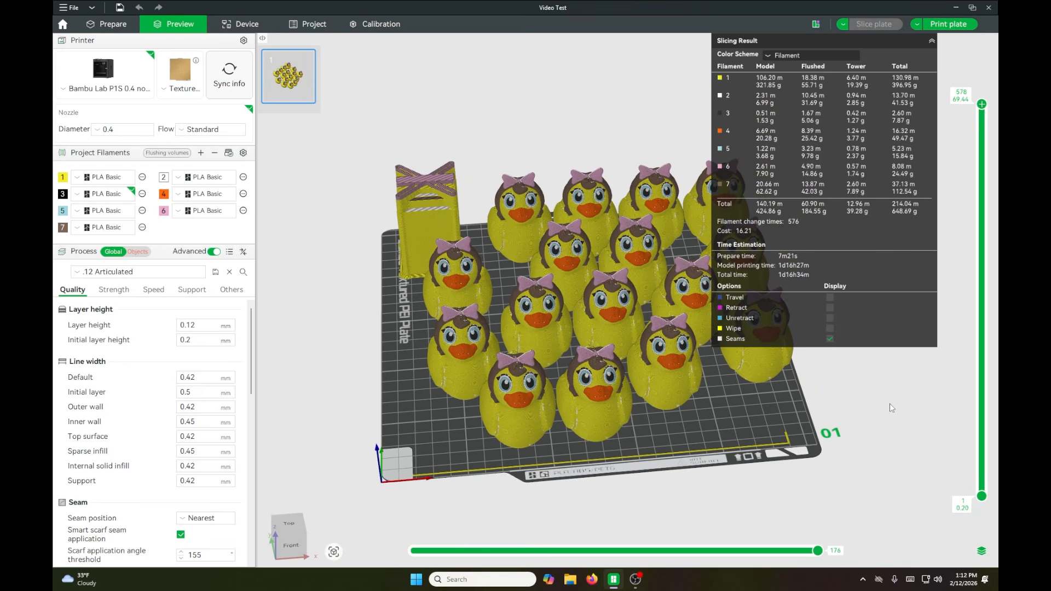
drag(889, 403, 887, 449)
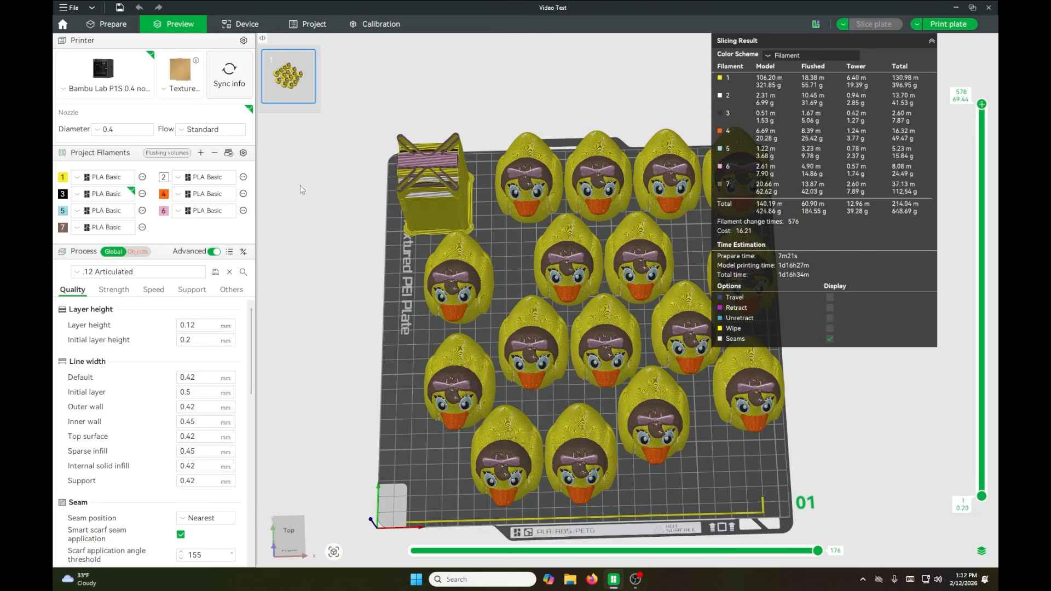
Step: Change the plate's process preset to Articulated with a 0.16 mm layer height
click(102, 25)
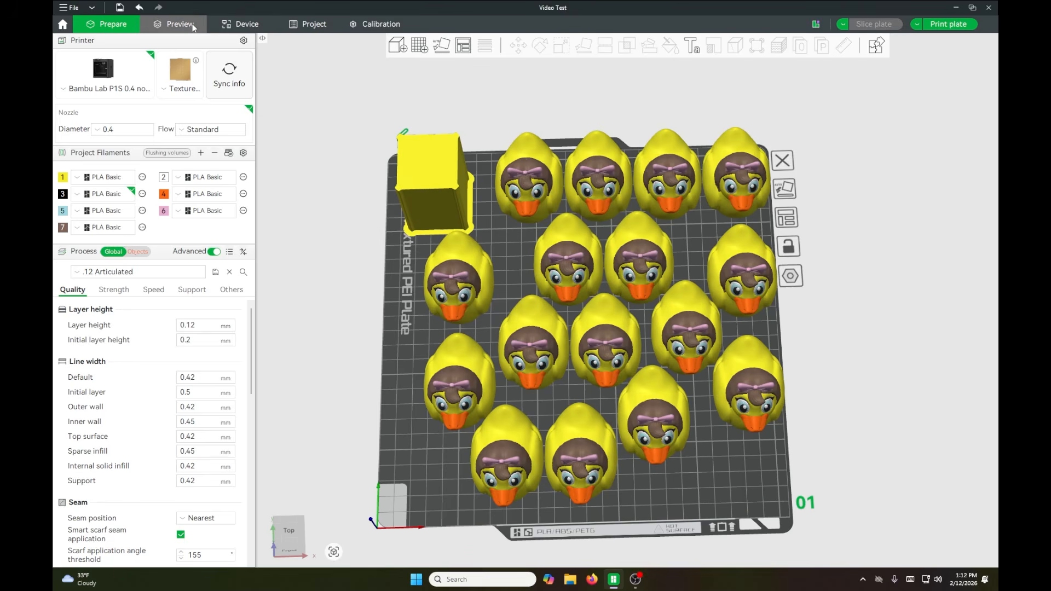
scroll(879, 426, down, 1)
drag(879, 427, 881, 411)
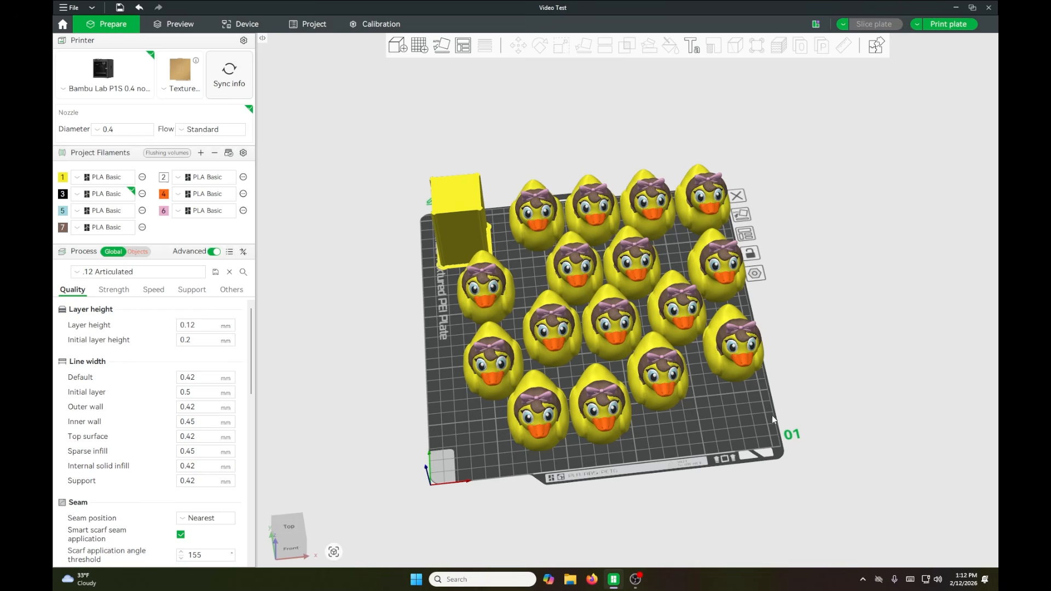
scroll(730, 408, up, 1)
drag(381, 323, 387, 312)
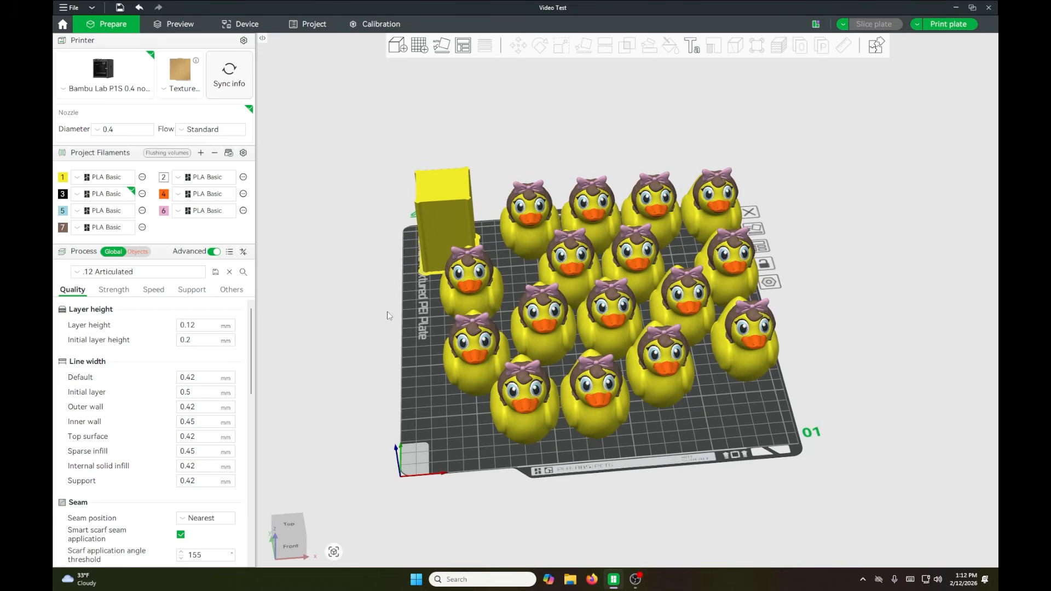
click(150, 273)
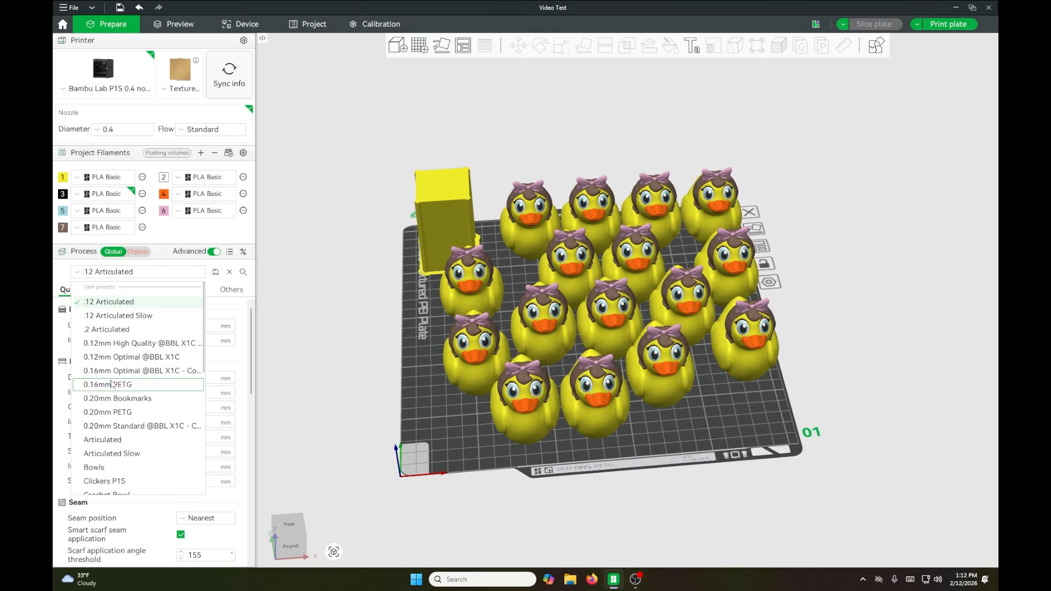
click(114, 441)
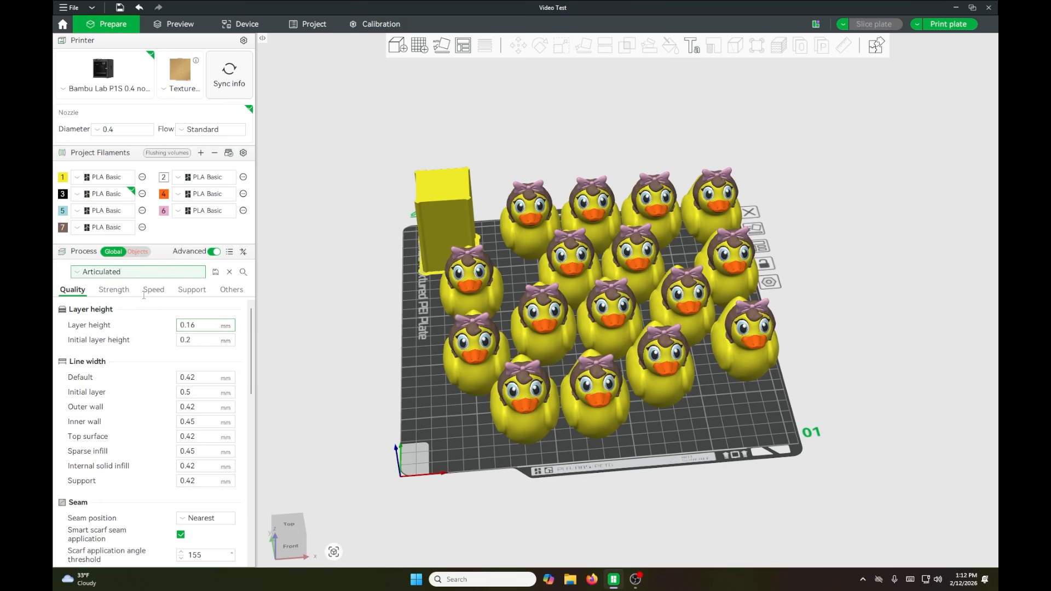
Step: Auto-arrange the duck copies on the plate and slice it with the Articulated preset
drag(316, 329, 330, 354)
click(416, 245)
click(355, 343)
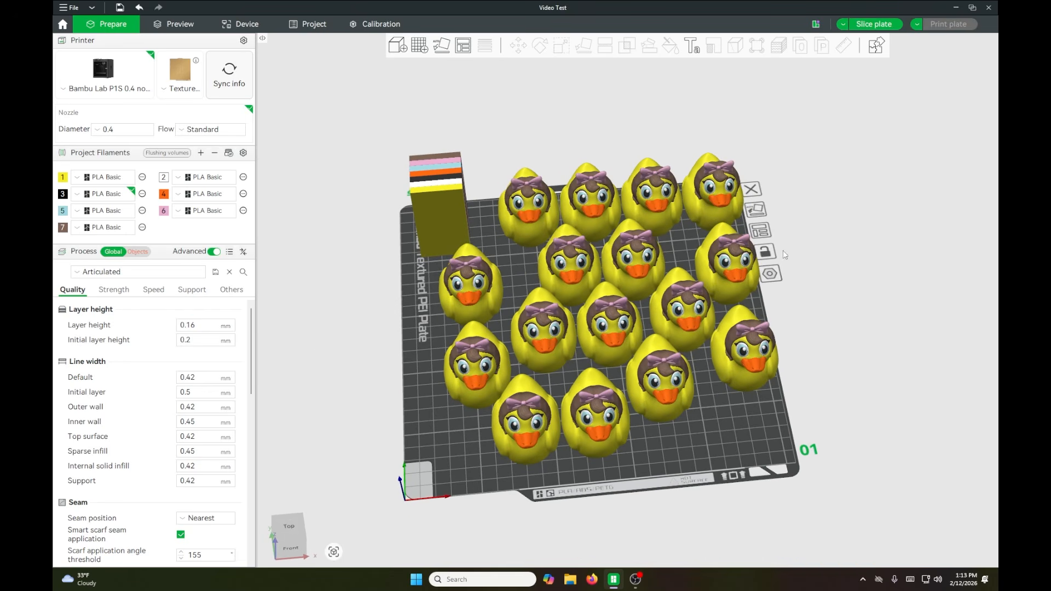
click(755, 234)
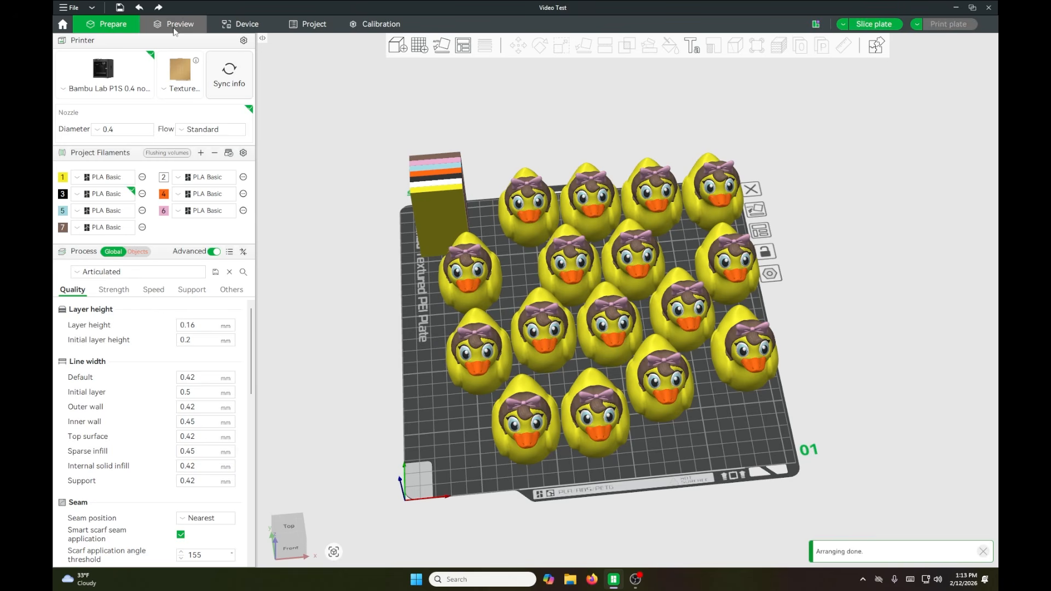
click(192, 25)
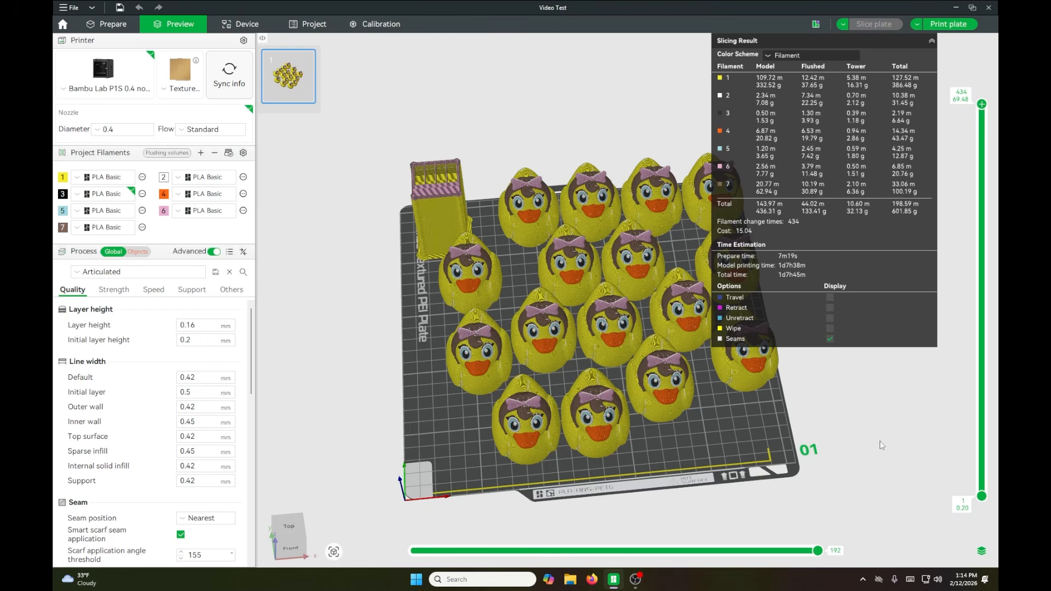
Step: Examine the 0.16 mm slicing result for the full plate, including the flushed filament, filament changes and total time
drag(879, 445, 846, 445)
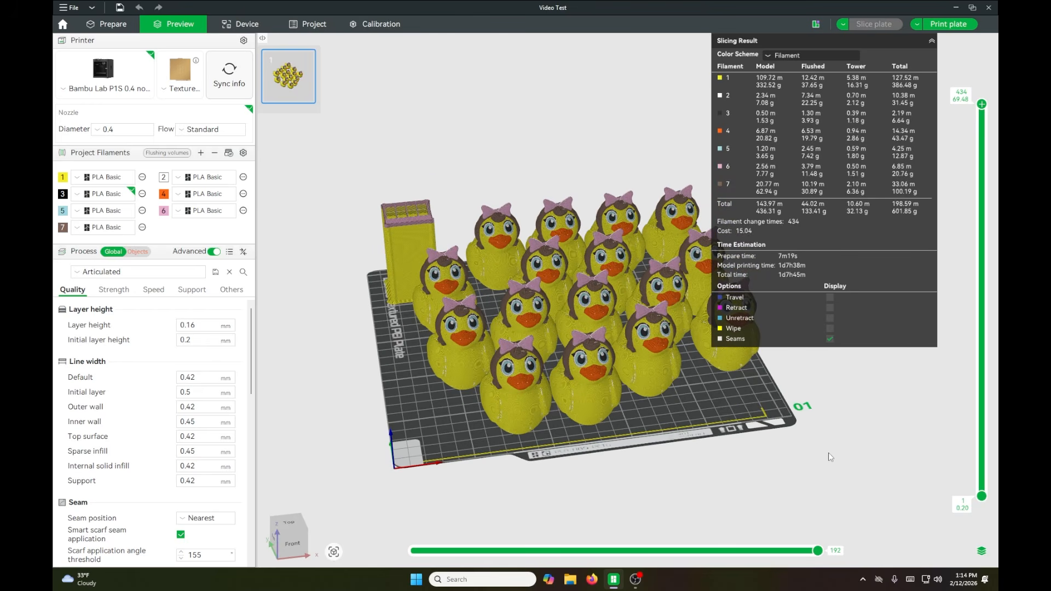
scroll(830, 457, up, 3)
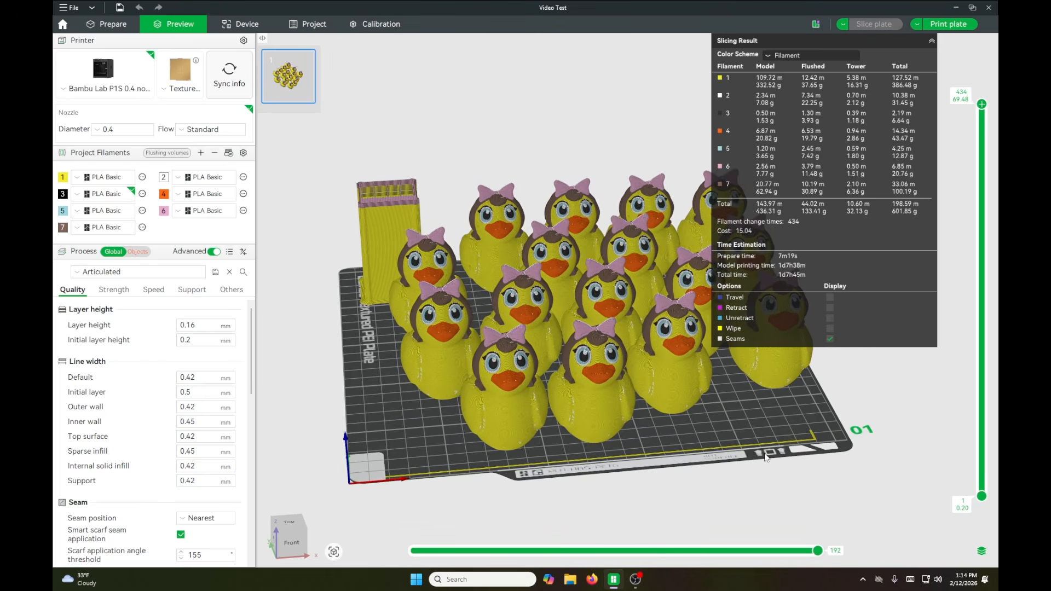
right_drag(765, 453, 752, 454)
drag(857, 483, 856, 481)
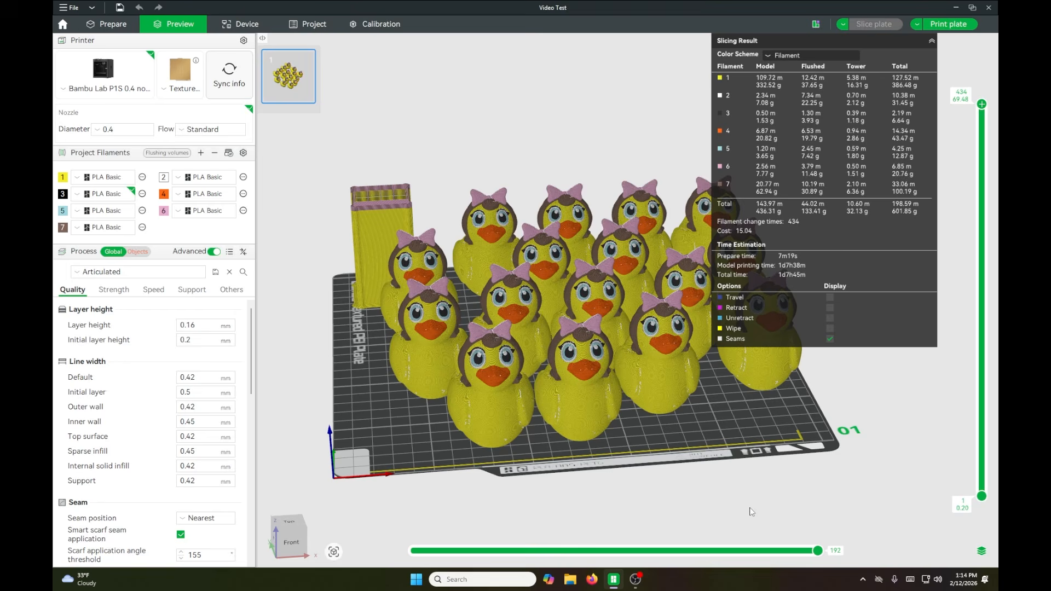
right_drag(728, 510, 733, 508)
drag(733, 508, 625, 477)
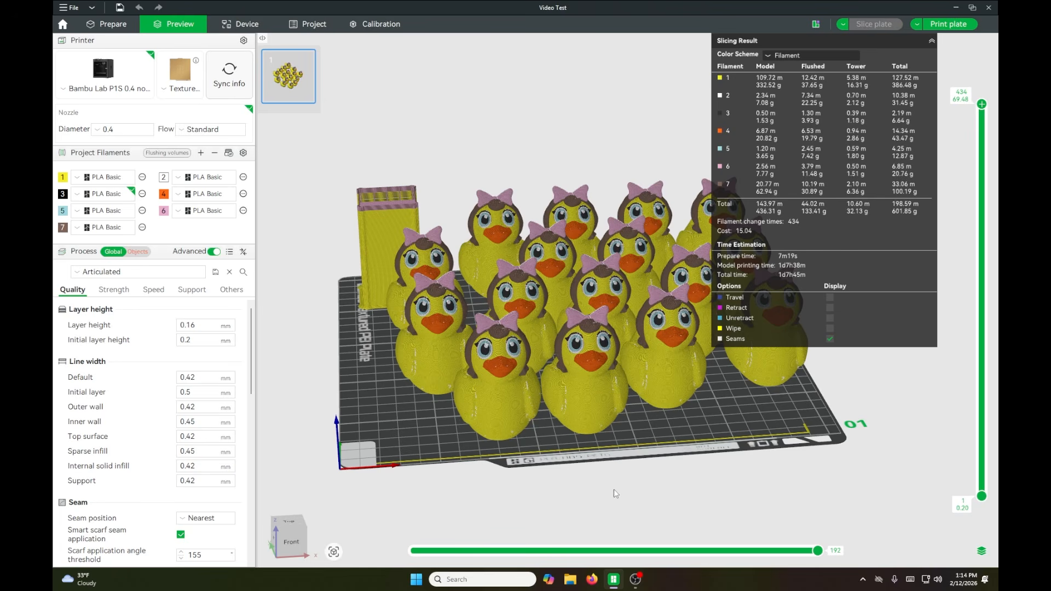
scroll(613, 488, up, 1)
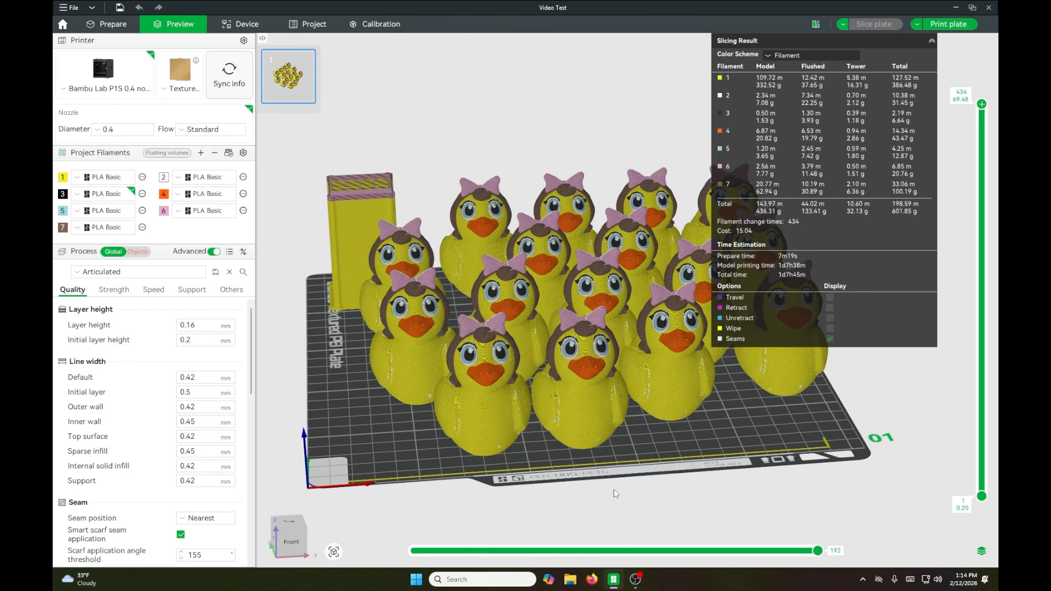
scroll(453, 459, up, 1)
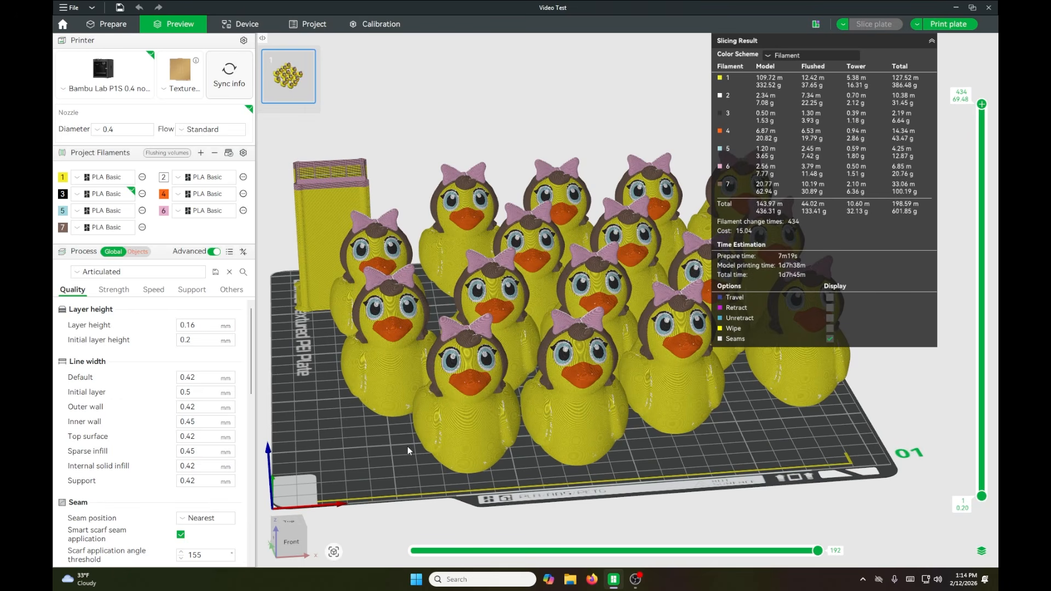
scroll(404, 456, down, 2)
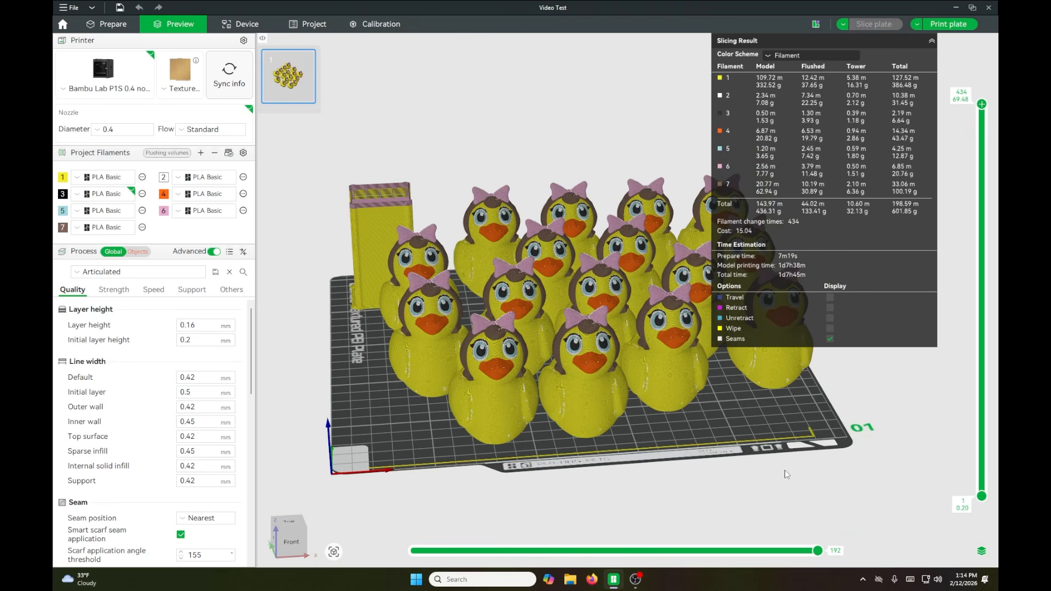
Step: Step down through the sliced layers to inspect the flushed colors in the ducks' infill, and restore the full-height preview
drag(784, 470, 777, 486)
scroll(777, 485, up, 2)
scroll(983, 125, down, 5)
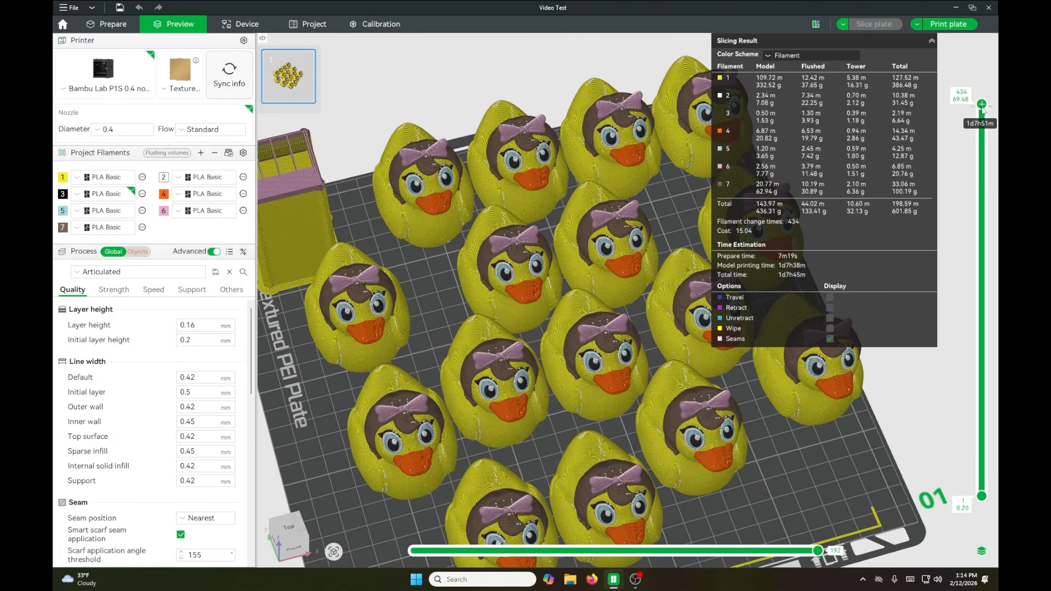
scroll(985, 140, down, 20)
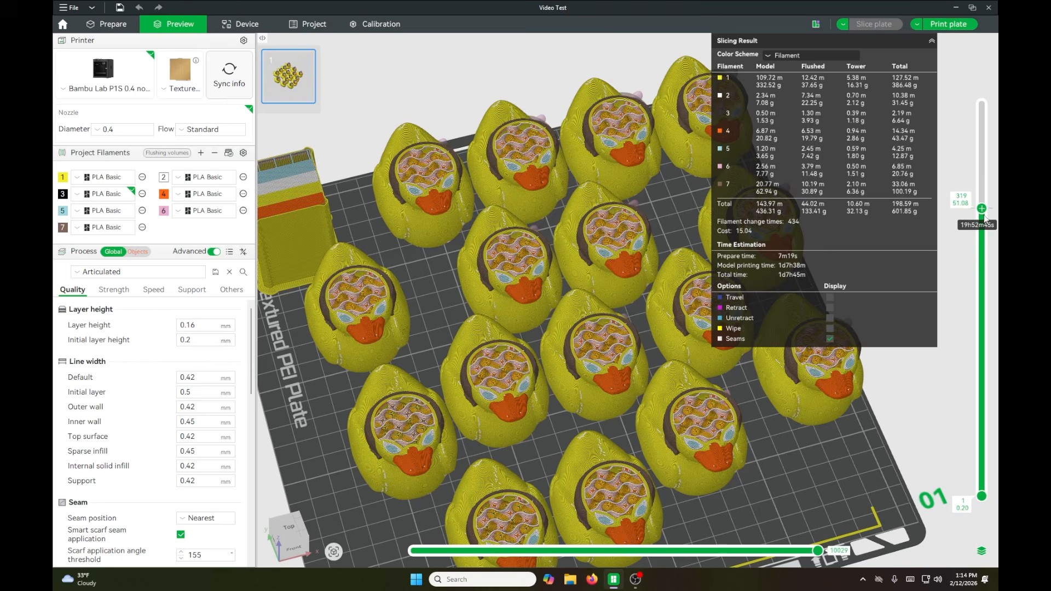
scroll(985, 235, down, 10)
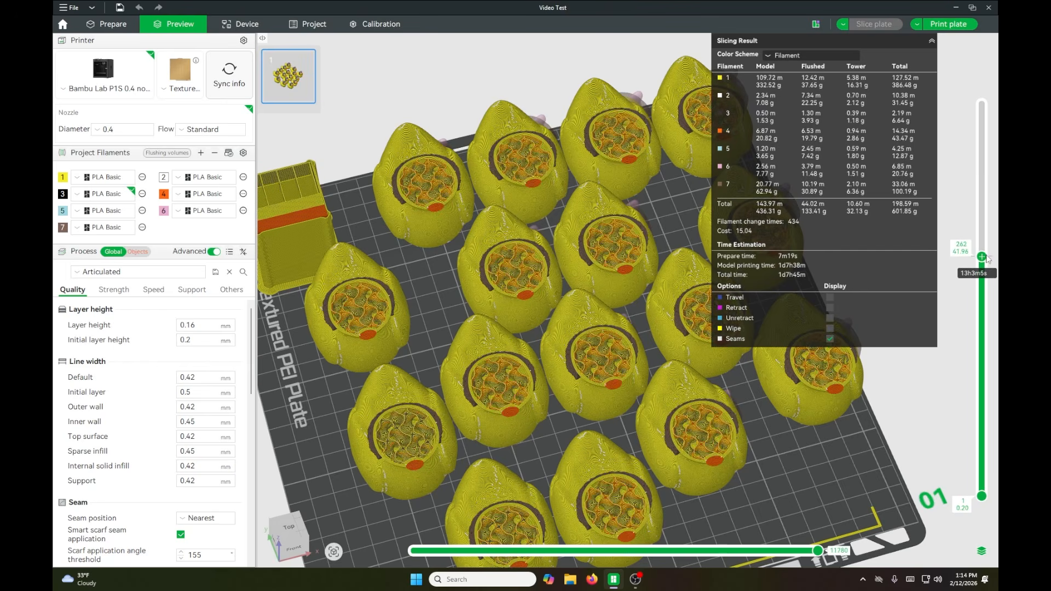
drag(988, 244, 993, 88)
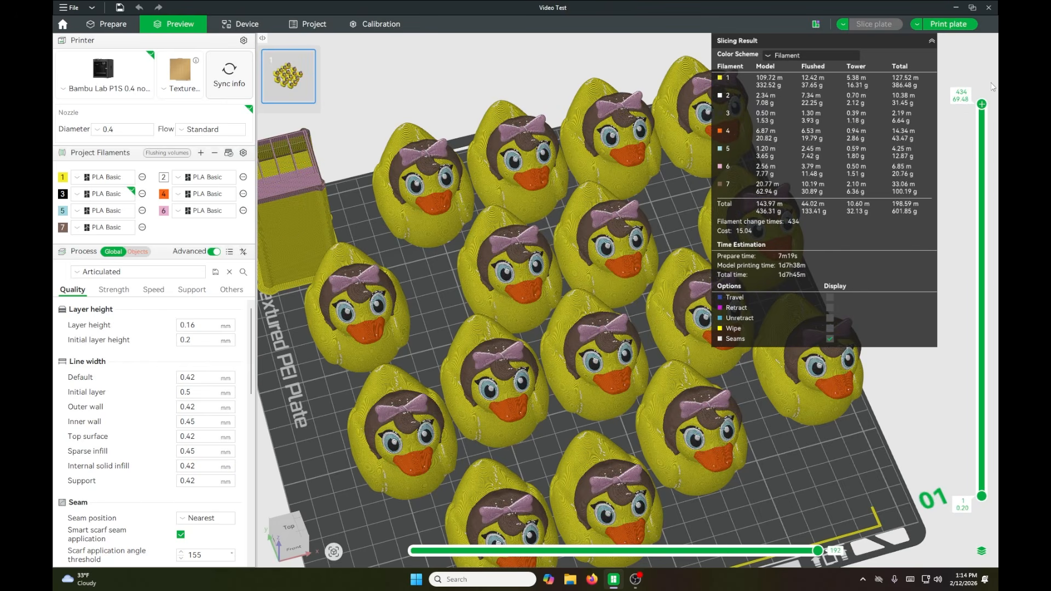
scroll(834, 409, down, 1)
scroll(859, 432, down, 3)
drag(886, 462, 865, 452)
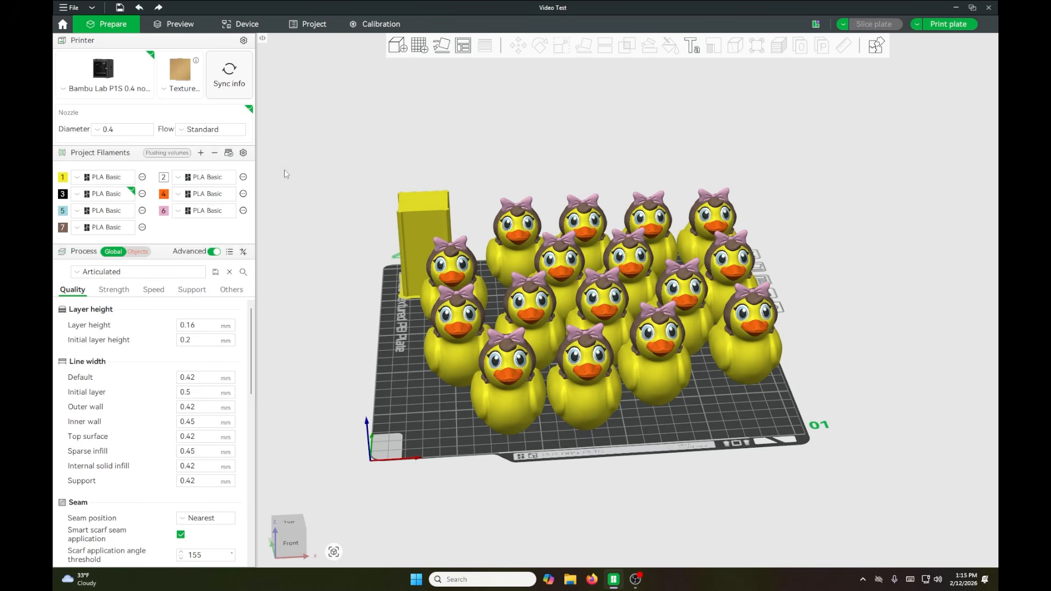
Step: Set the flushing volumes multiplier for filament changes to 0.75
click(175, 154)
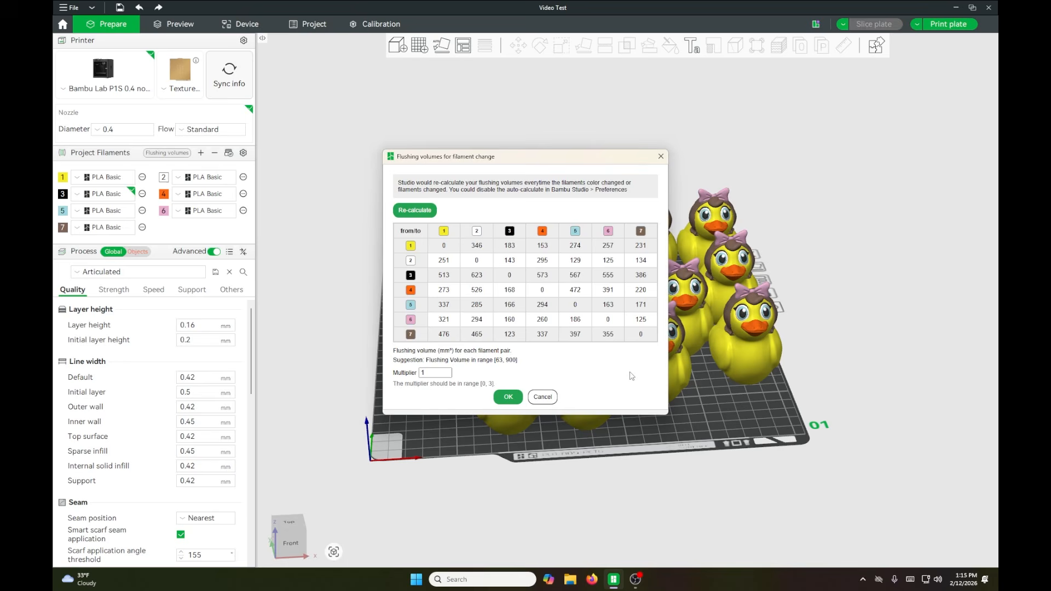
double_click(433, 372)
key(BackSpace)
text(.75)
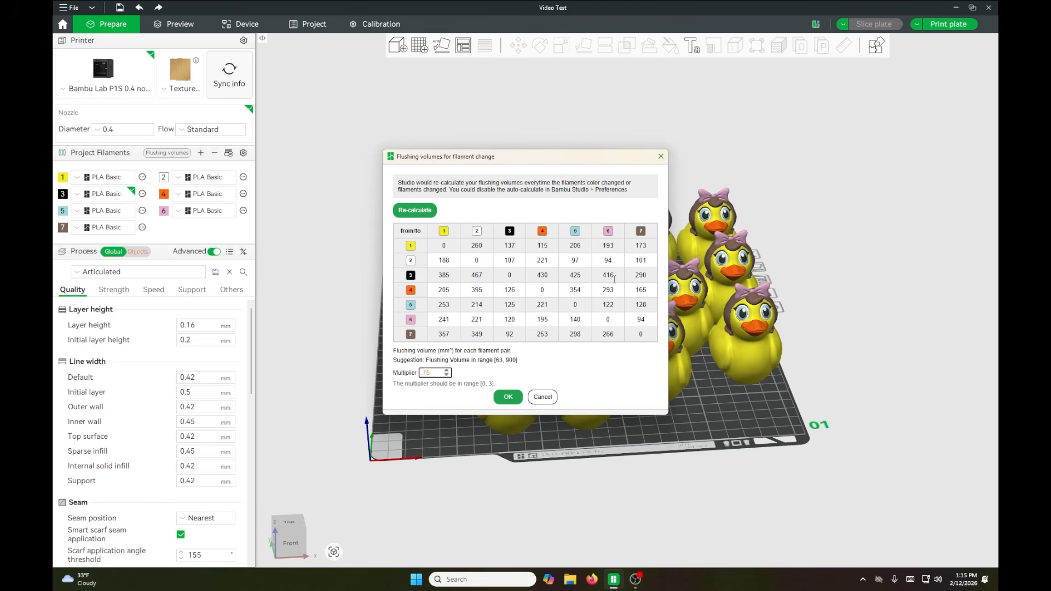
Step: Review the reduced flushing volumes between the filament pairs, especially those from black, and apply the flushing settings
drag(474, 275, 497, 281)
key(Tab)
key(Tab)
click(510, 276)
click(413, 277)
click(472, 277)
click(505, 262)
click(443, 306)
double_click(470, 275)
key(Tab)
click(508, 397)
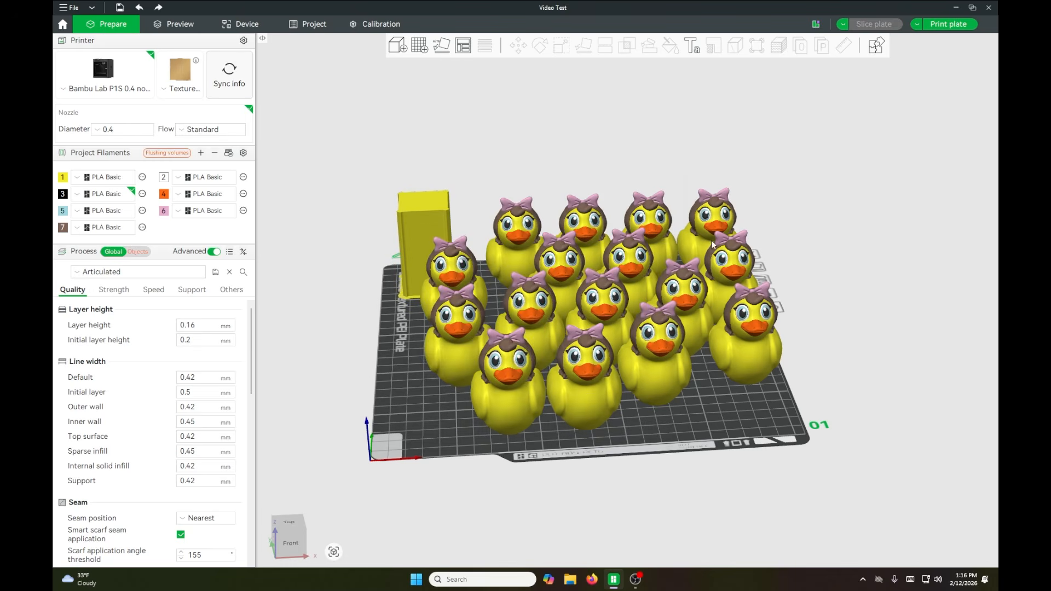
Step: Slice the plate with the reduced flushing multiplier and examine its filament totals and print time
click(175, 26)
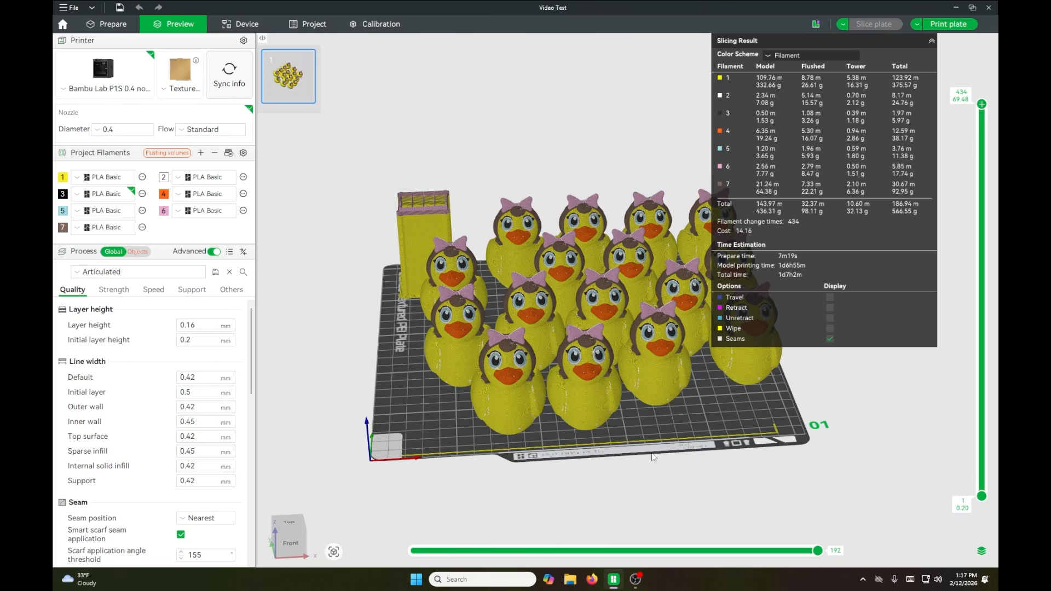
drag(698, 468, 733, 504)
drag(681, 471, 653, 484)
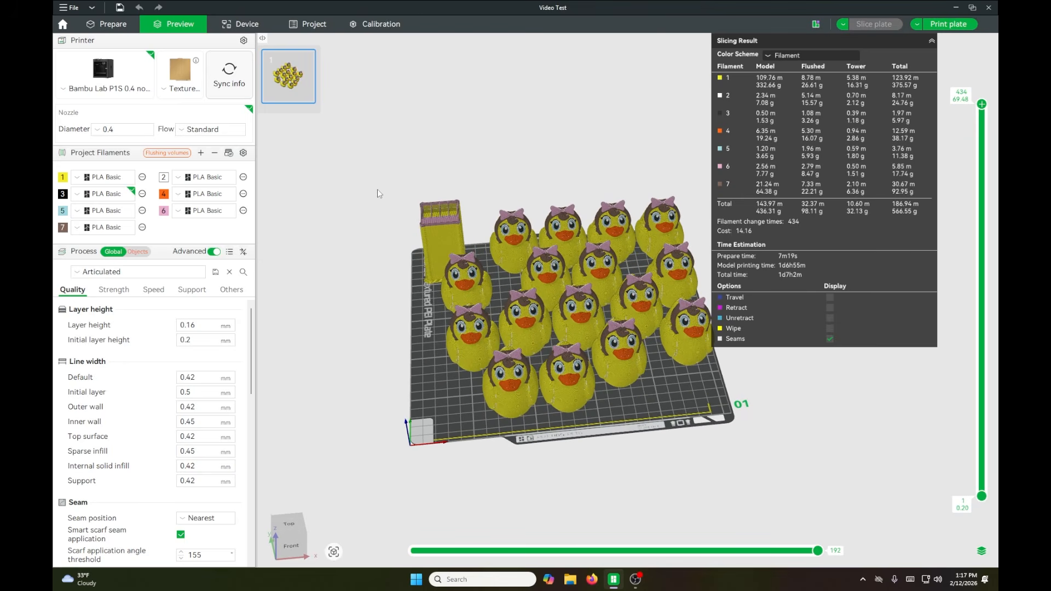
Step: Change white filament 2 in the project to Bambu PLA Matte
click(123, 25)
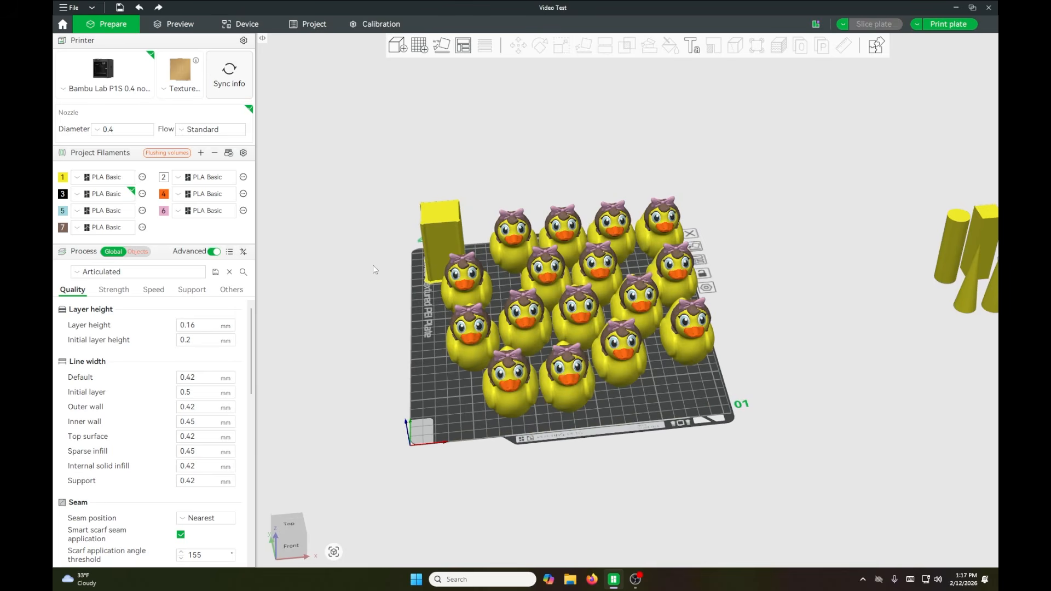
scroll(376, 297, up, 4)
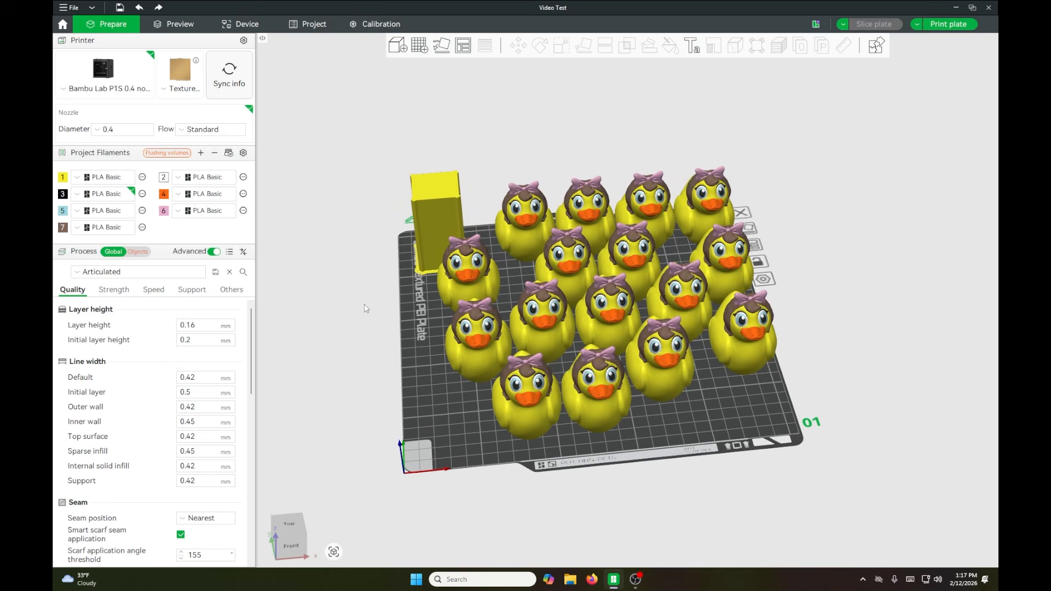
click(214, 183)
mouse_move(212, 305)
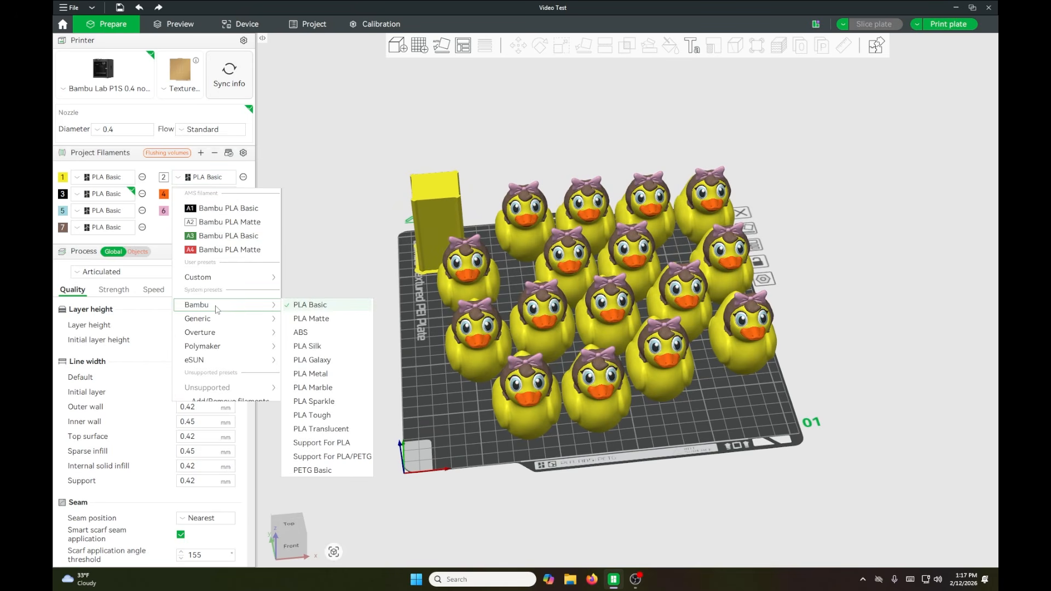
click(316, 319)
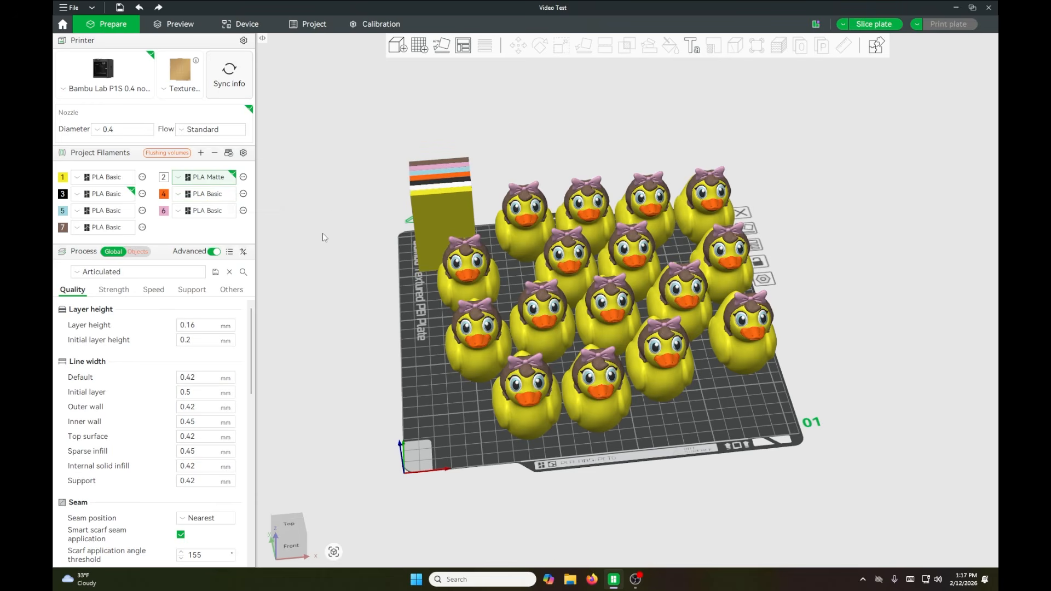
Step: Change filament 1 to Bambu PLA Matte and give it the official matte yellow color
click(103, 181)
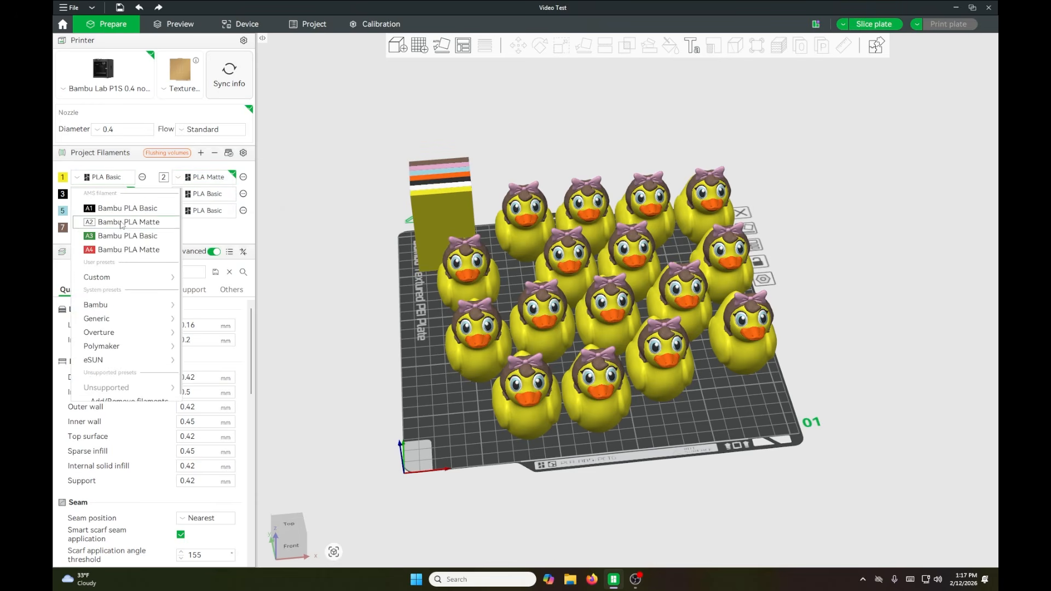
mouse_move(133, 304)
click(215, 324)
click(63, 177)
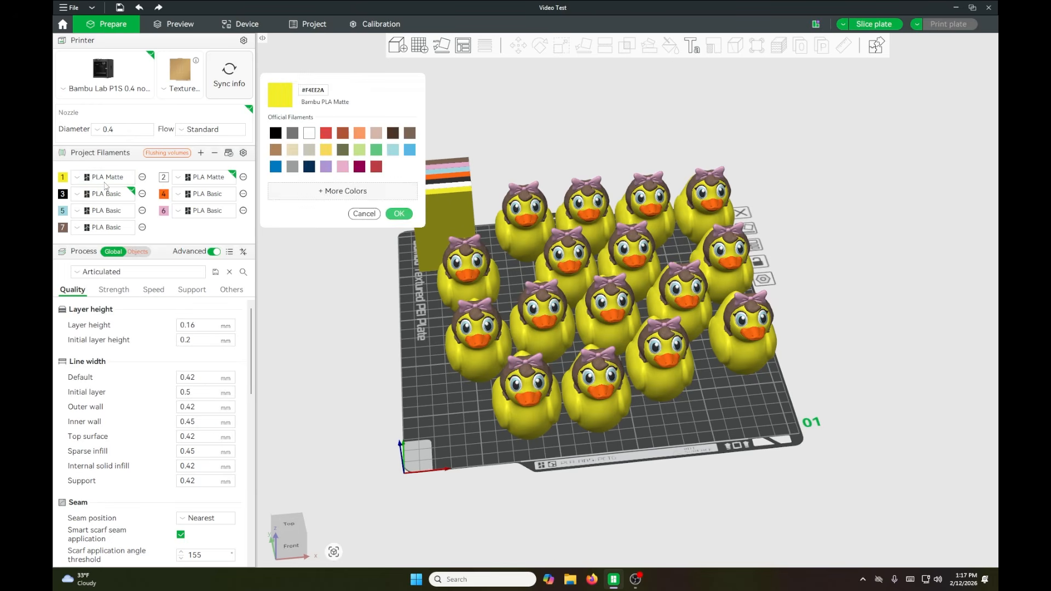
click(326, 150)
click(399, 213)
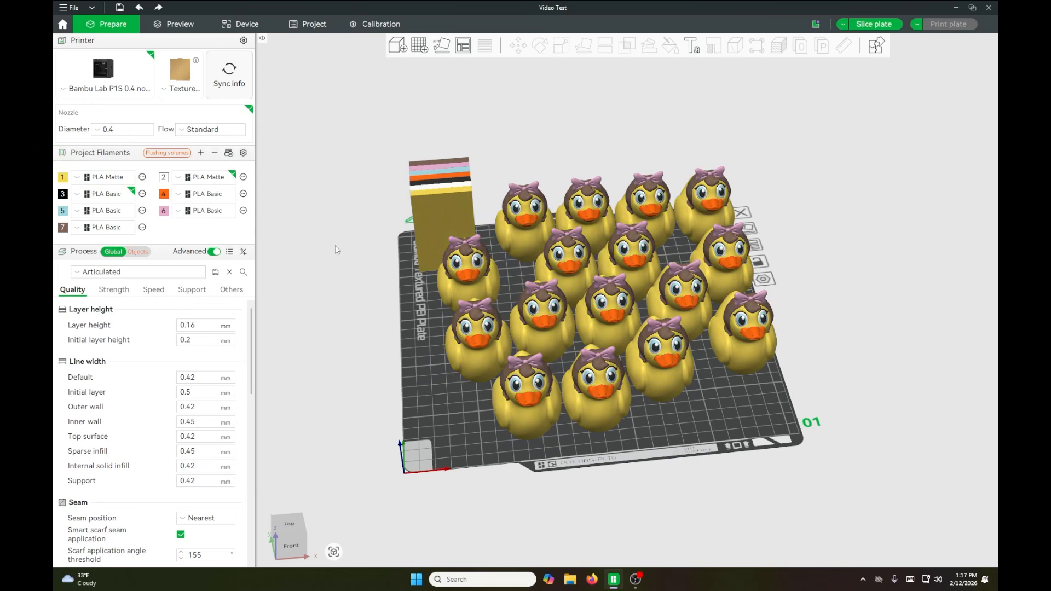
Step: Change filament 6 to Bambu PLA Matte in Sakura Pink (11201)
click(206, 211)
mouse_move(224, 359)
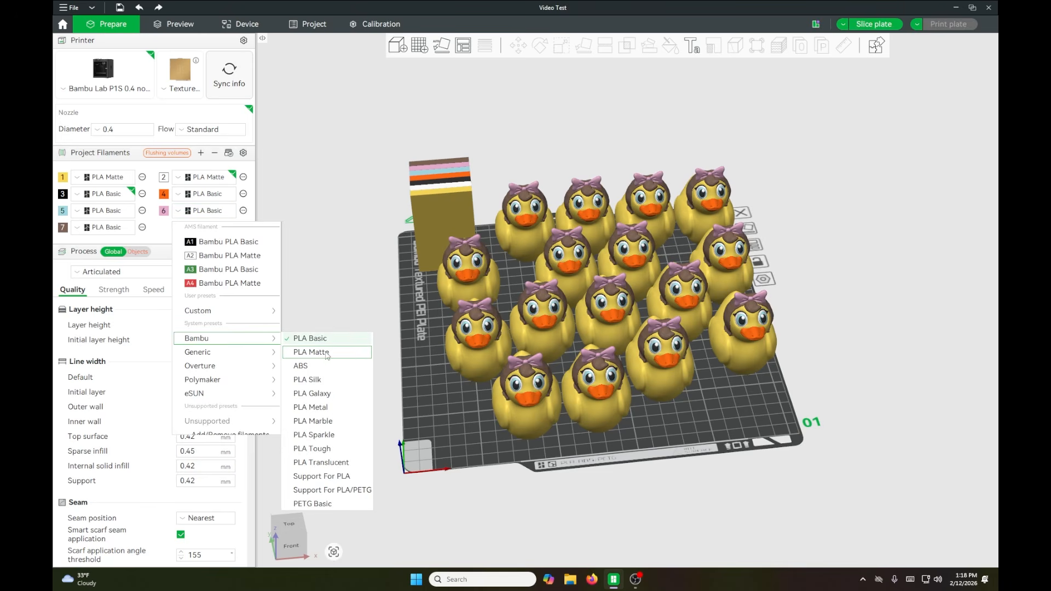
click(306, 352)
click(164, 211)
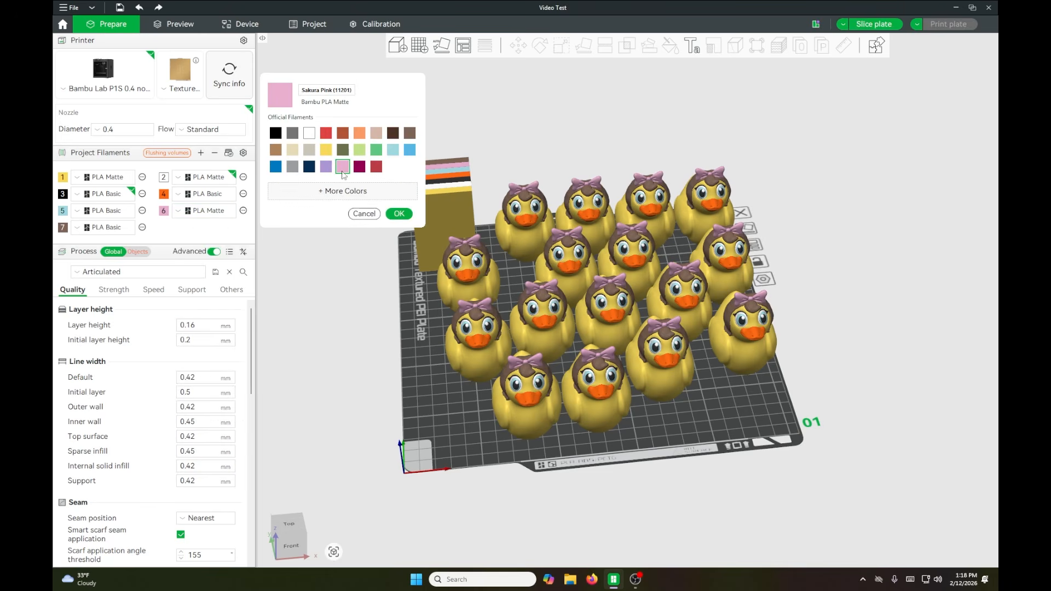
click(399, 214)
Step: Change filament 5 to Bambu PLA Matte in Ice Blue (11601)
scroll(316, 317, down, 1)
drag(326, 330, 326, 320)
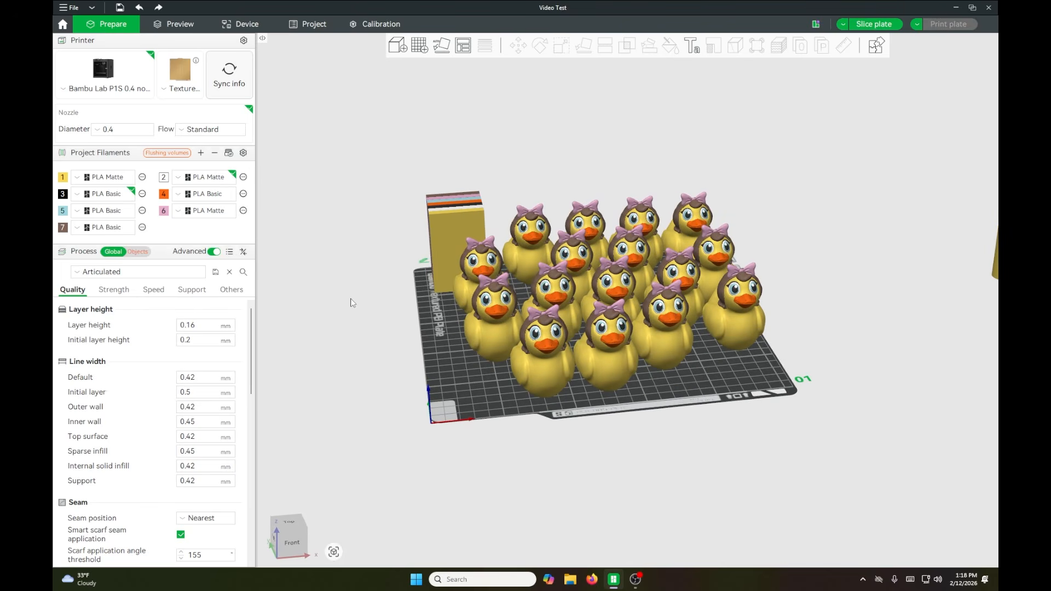
right_drag(352, 303, 322, 301)
click(111, 211)
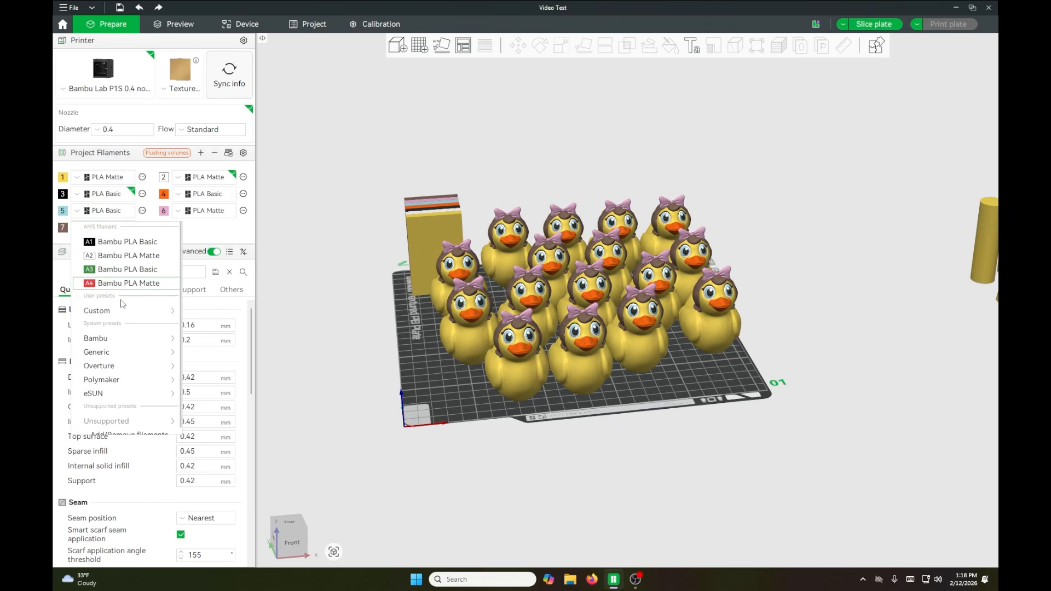
mouse_move(142, 343)
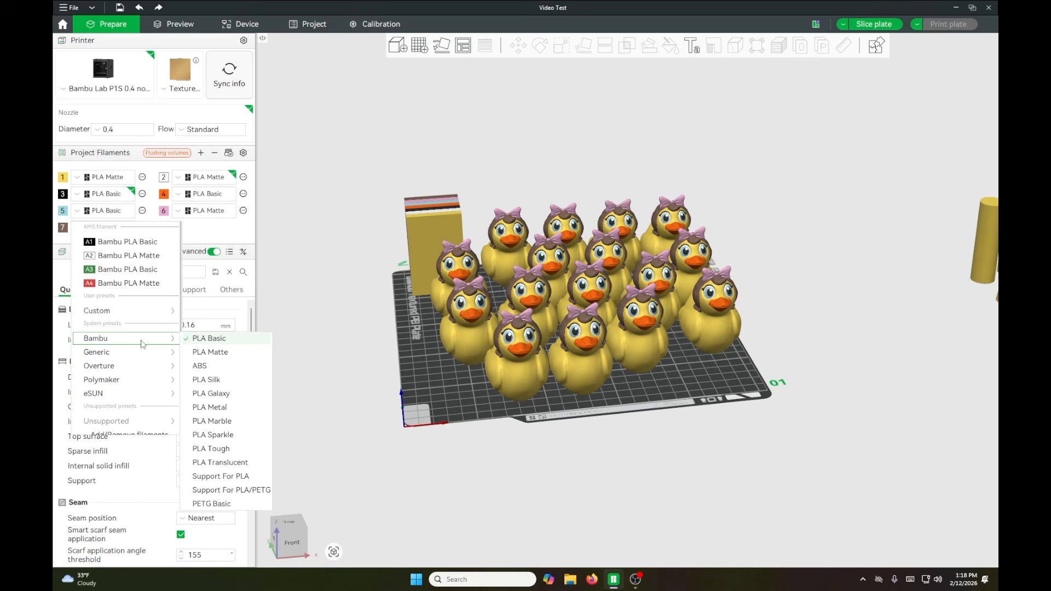
click(210, 352)
click(62, 210)
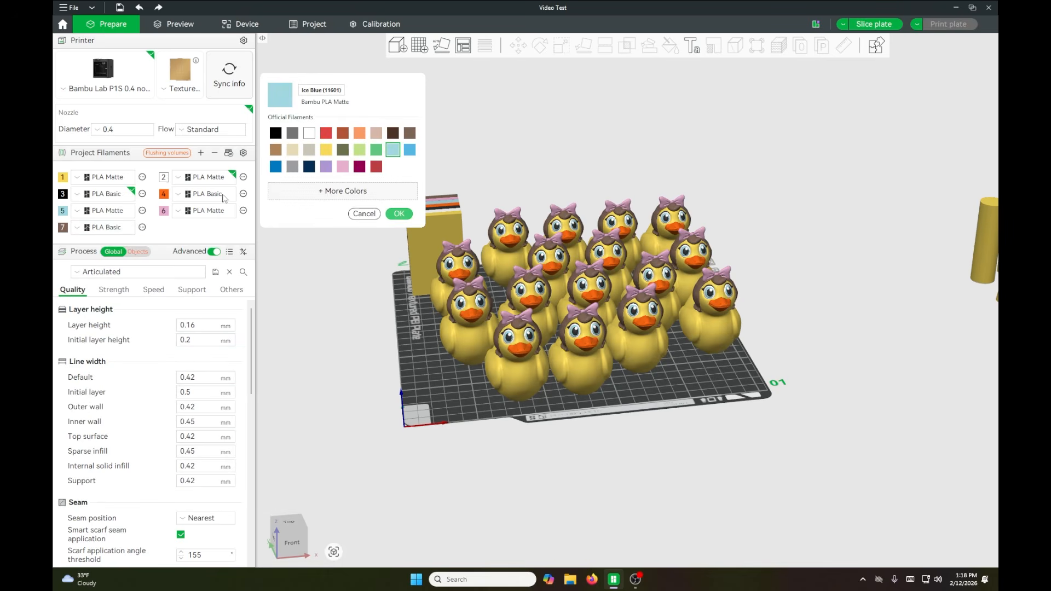
click(399, 214)
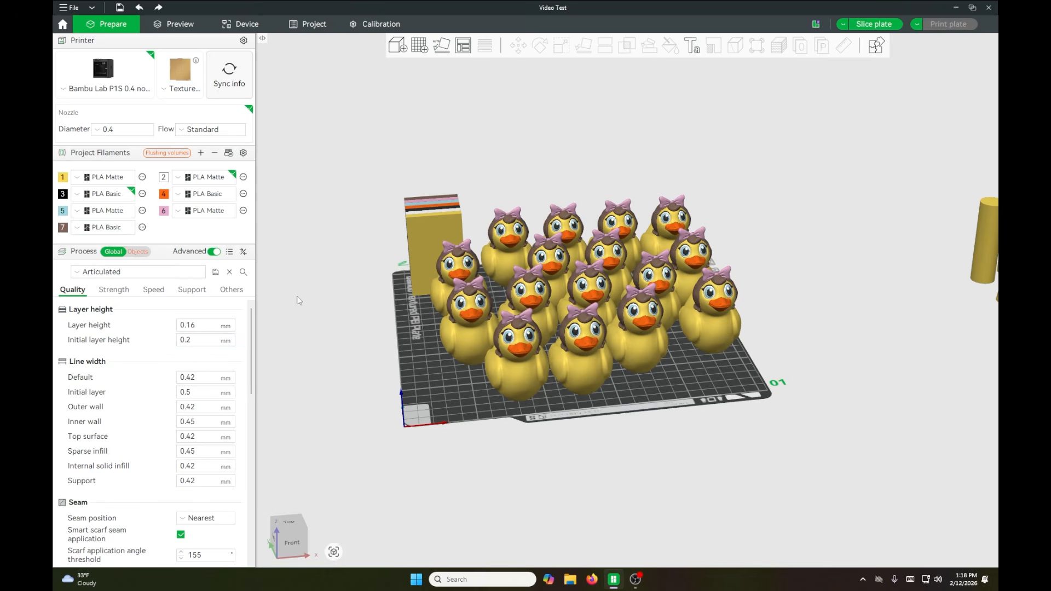
Step: Set the color of PLA Basic filament 7 to the darker official brown
drag(300, 301, 313, 320)
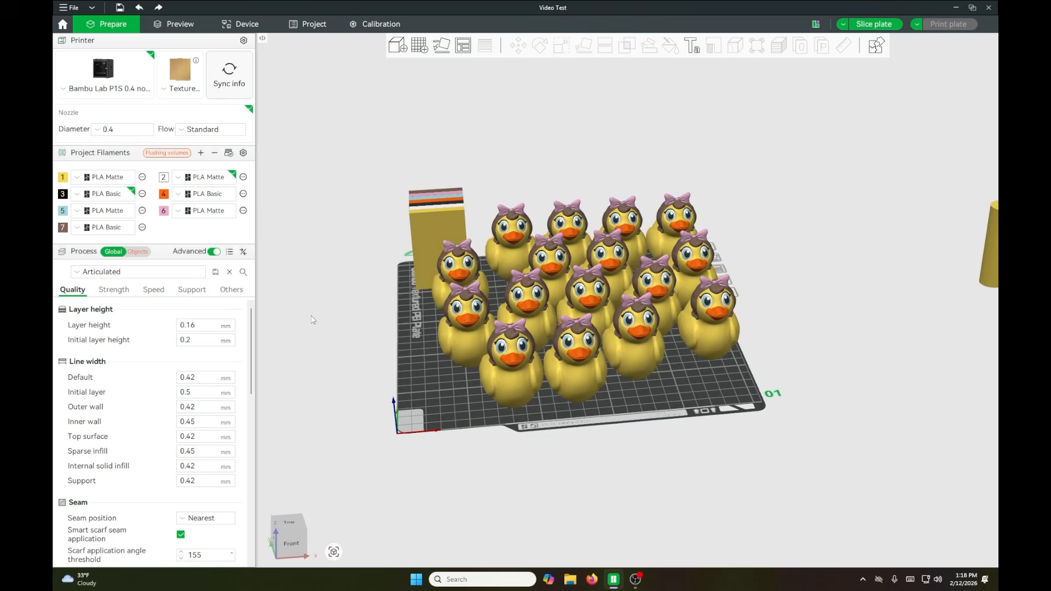
click(105, 228)
click(63, 227)
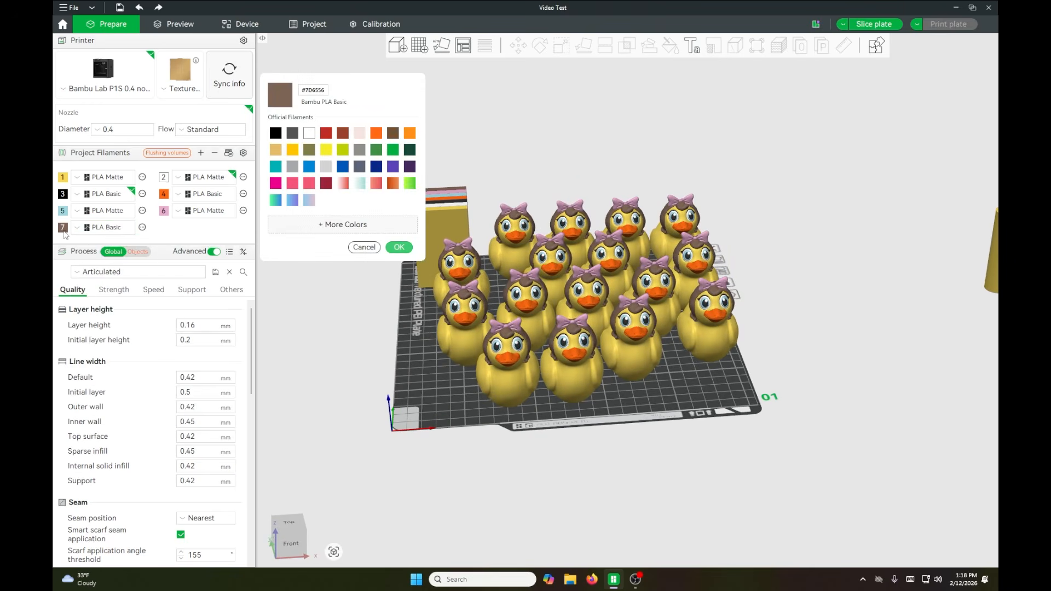
click(399, 247)
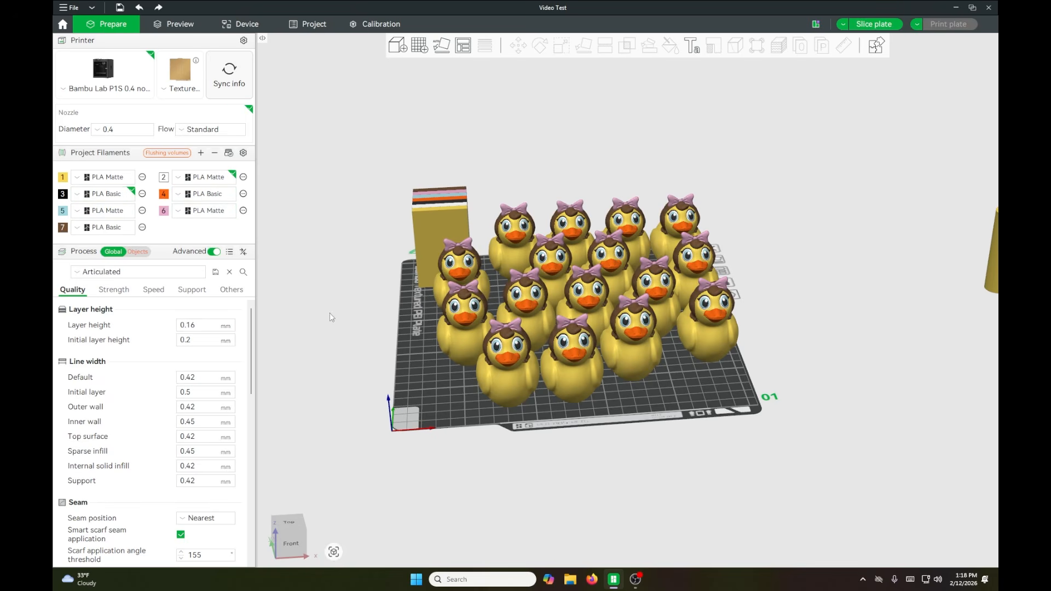
Step: Slice the plate with the changed filaments and examine the flushed, tower and total filament amounts and the print time
drag(777, 393, 817, 346)
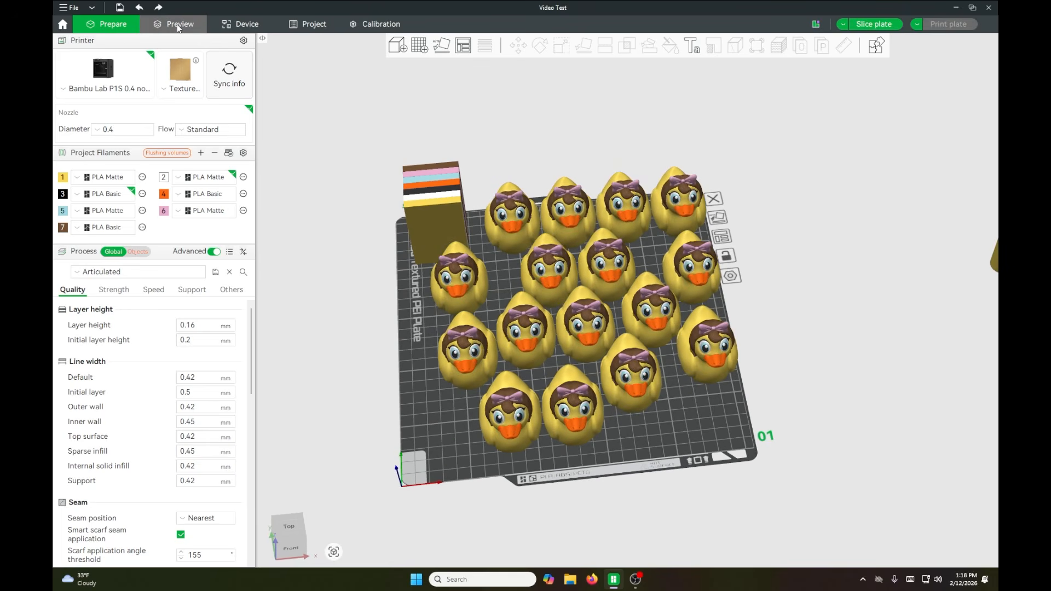
click(176, 24)
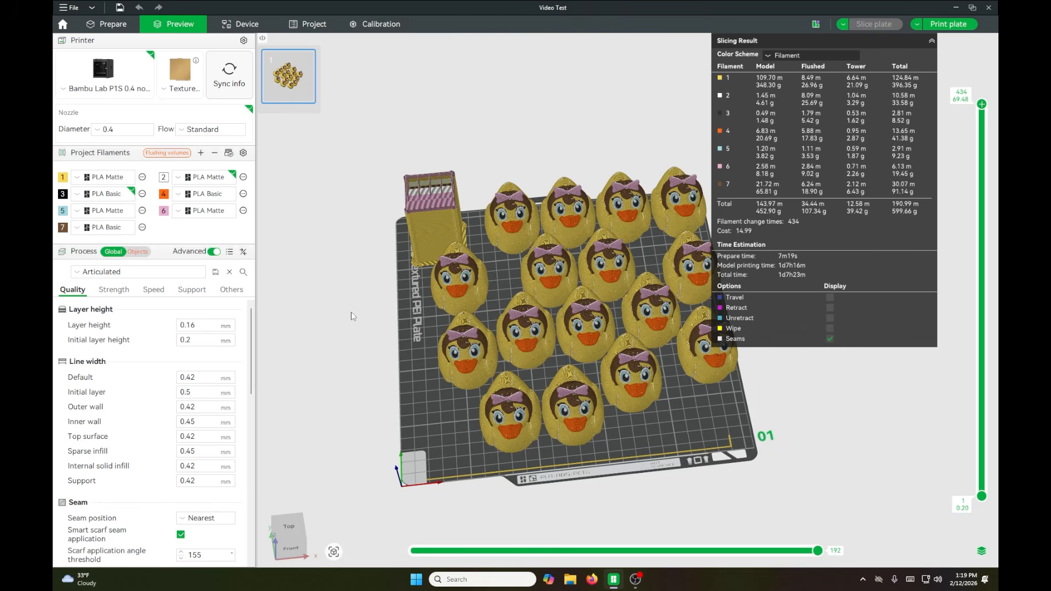
drag(336, 330, 338, 319)
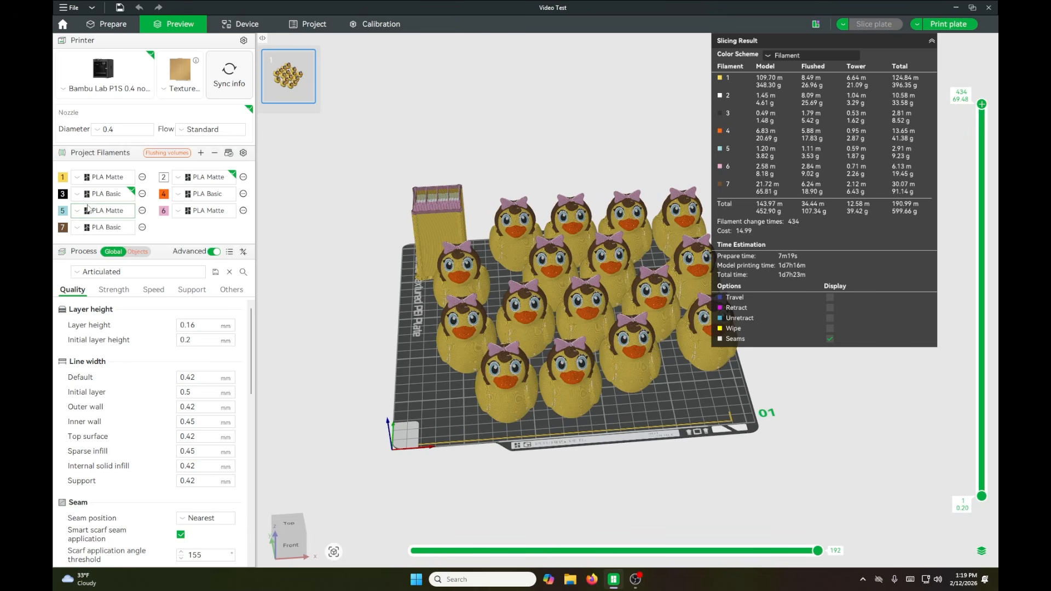
right_drag(356, 291, 307, 282)
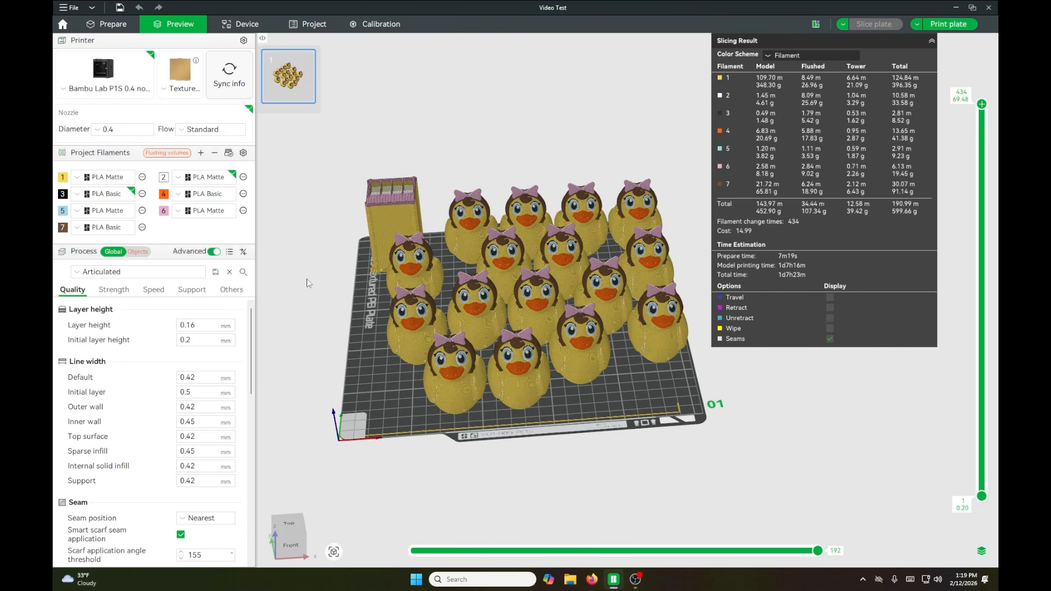
drag(759, 424, 764, 436)
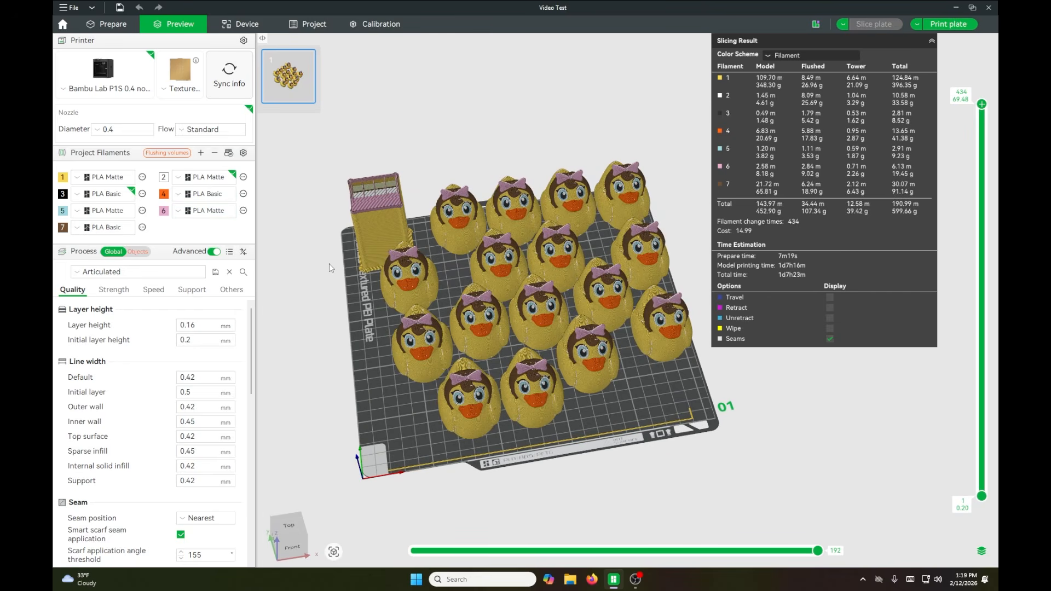
right_drag(328, 264, 344, 272)
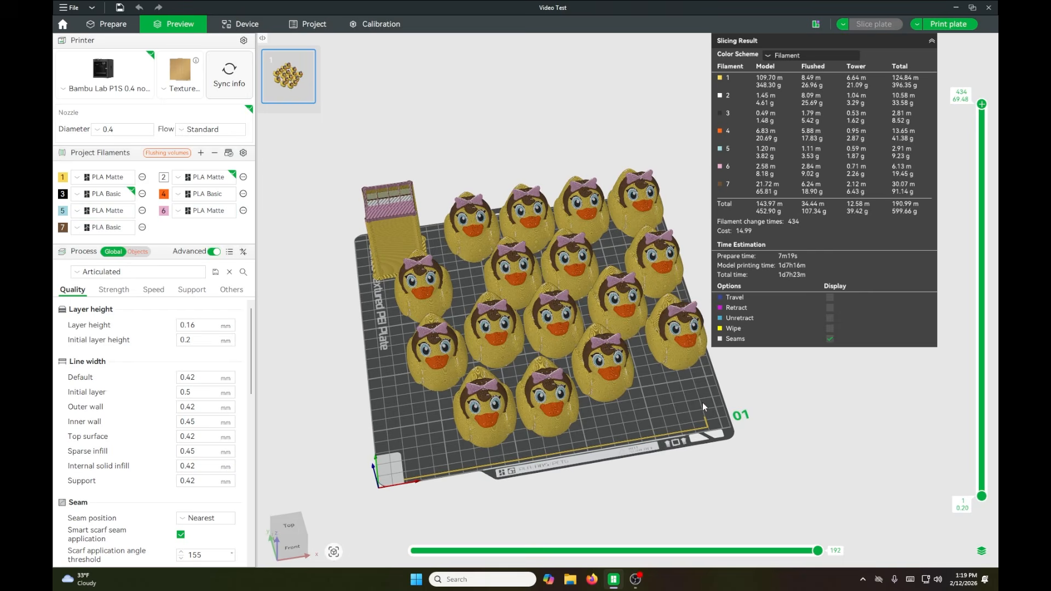
drag(702, 406, 840, 408)
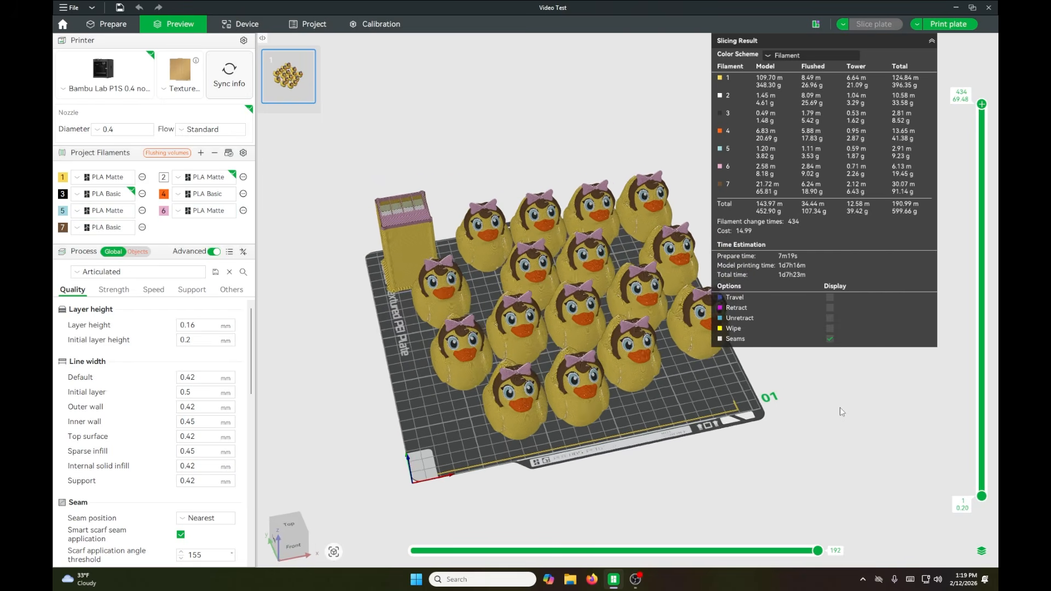
scroll(617, 396, up, 3)
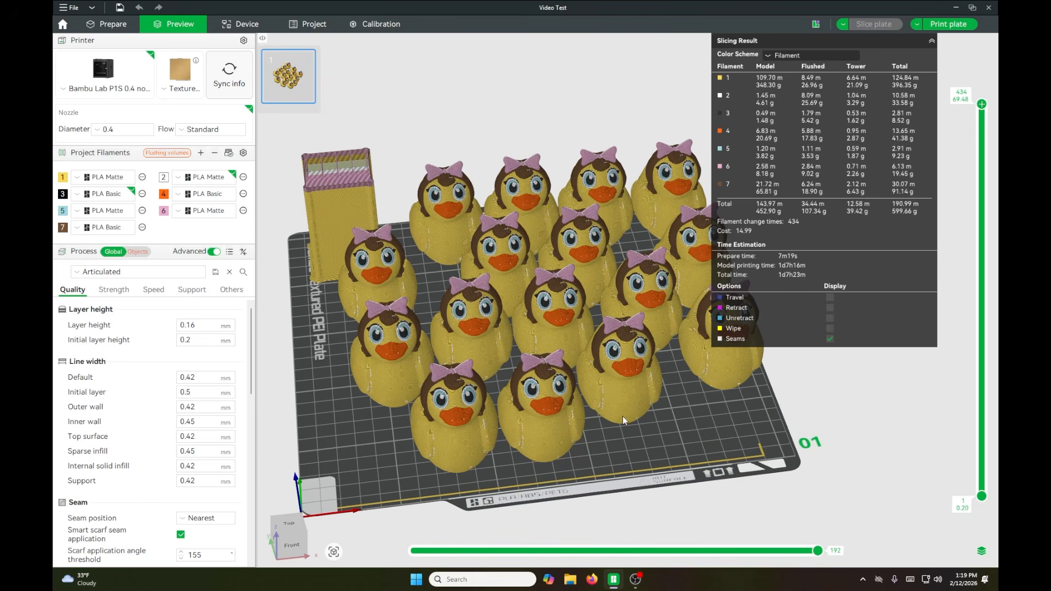
right_drag(646, 407, 641, 386)
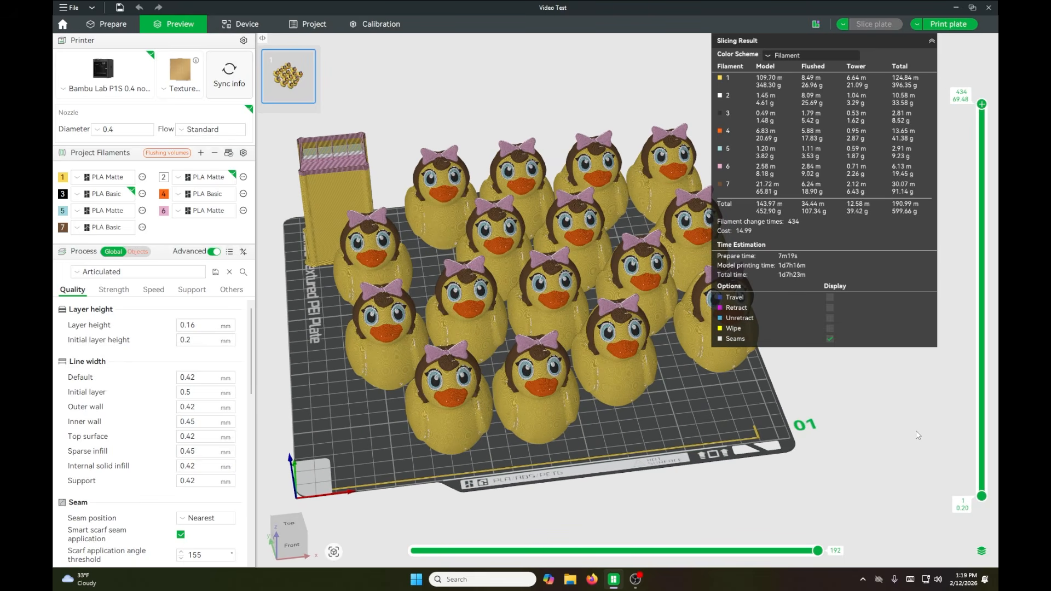
Step: Review the flushing volumes for each filament pair, especially those from black, and close the table without changes
click(166, 152)
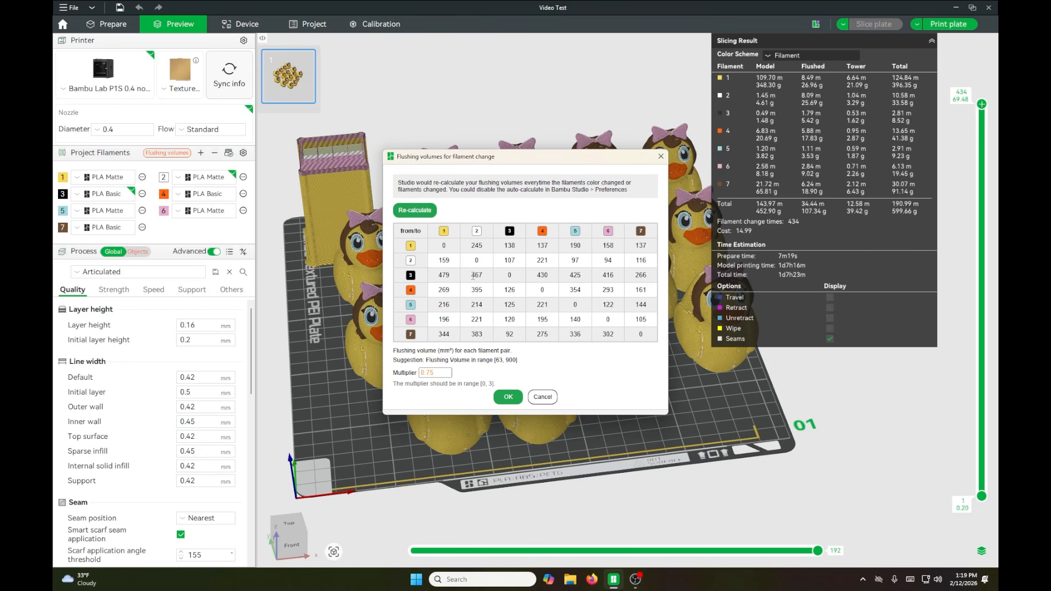
click(661, 156)
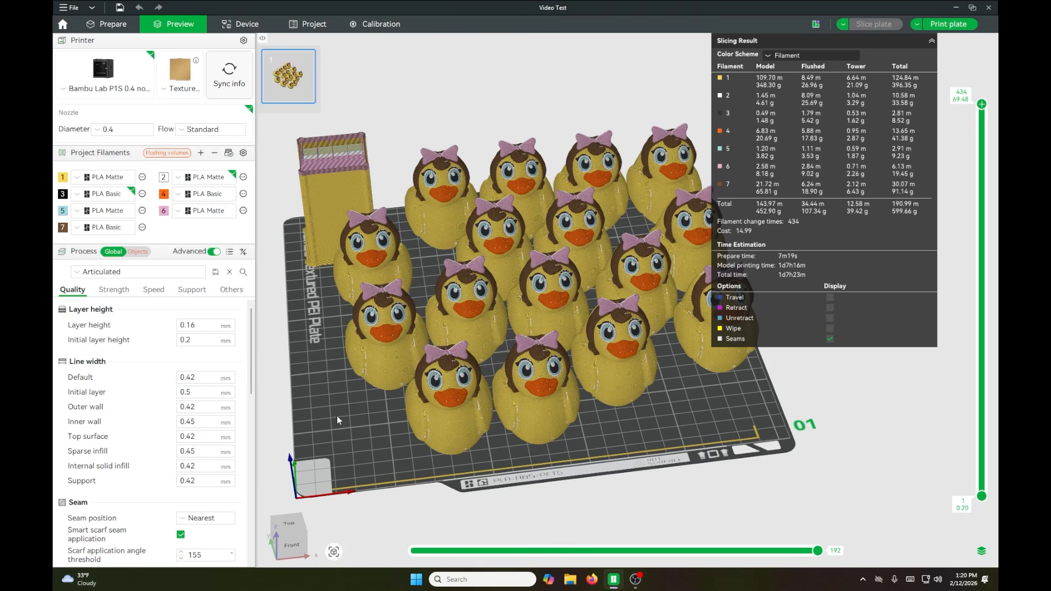
Step: Show the strength settings for walls and shells and inspect the sliced ducks and prime tower from several angles
click(115, 290)
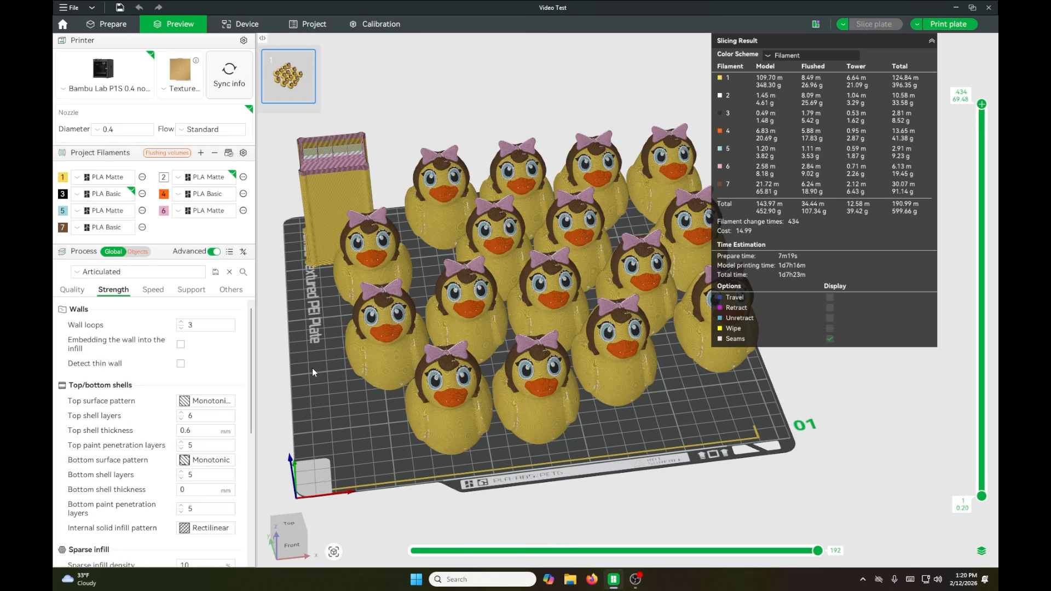
scroll(705, 450, up, 3)
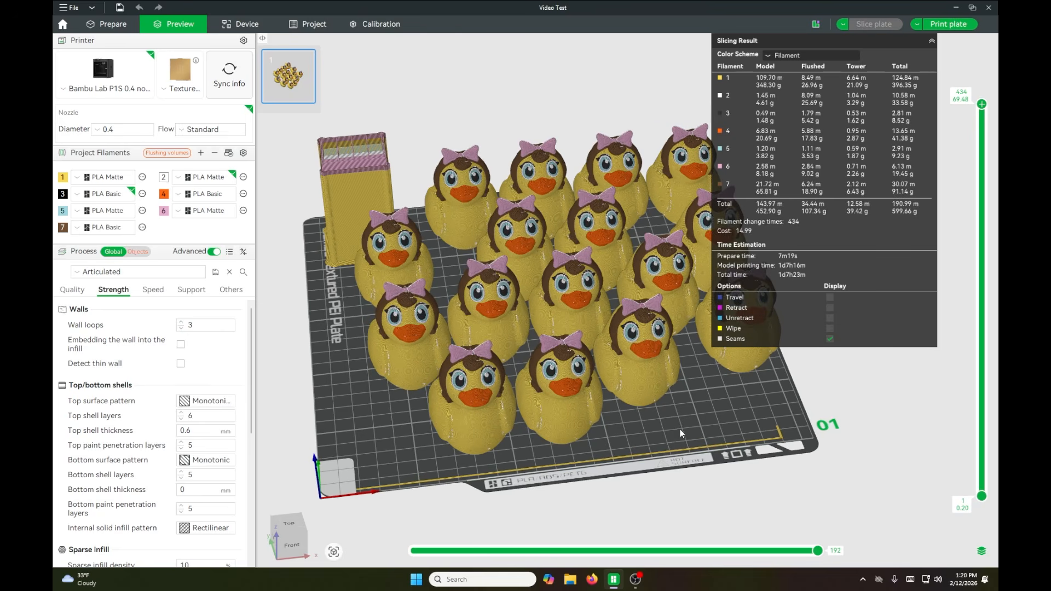
middle_drag(705, 444, 737, 443)
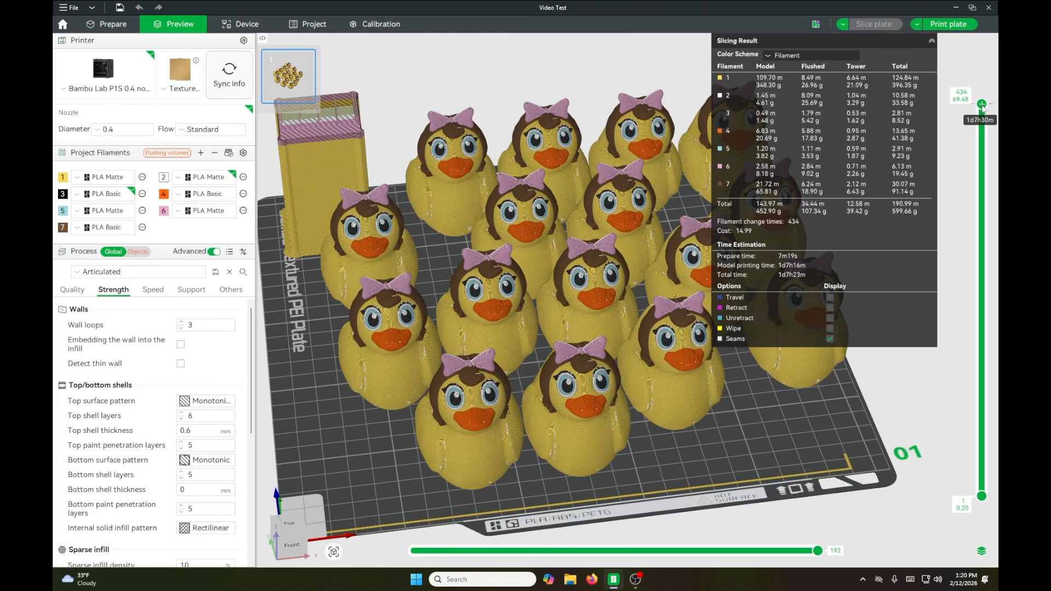
mouse_move(981, 103)
mouse_down()
mouse_move(979, 244)
mouse_move(981, 104)
mouse_up()
drag(733, 460, 733, 441)
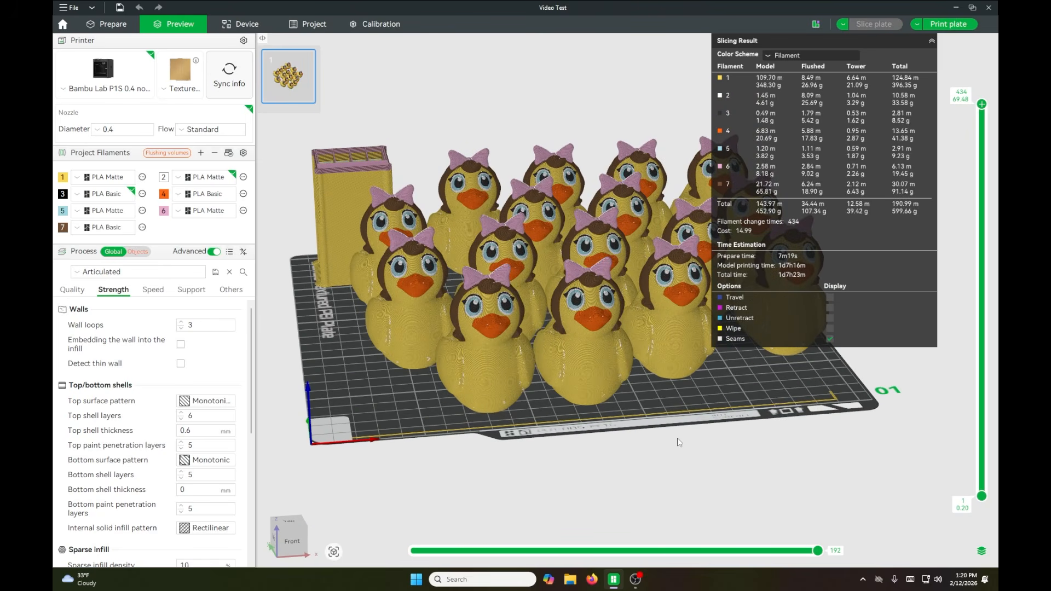
right_drag(678, 438, 641, 469)
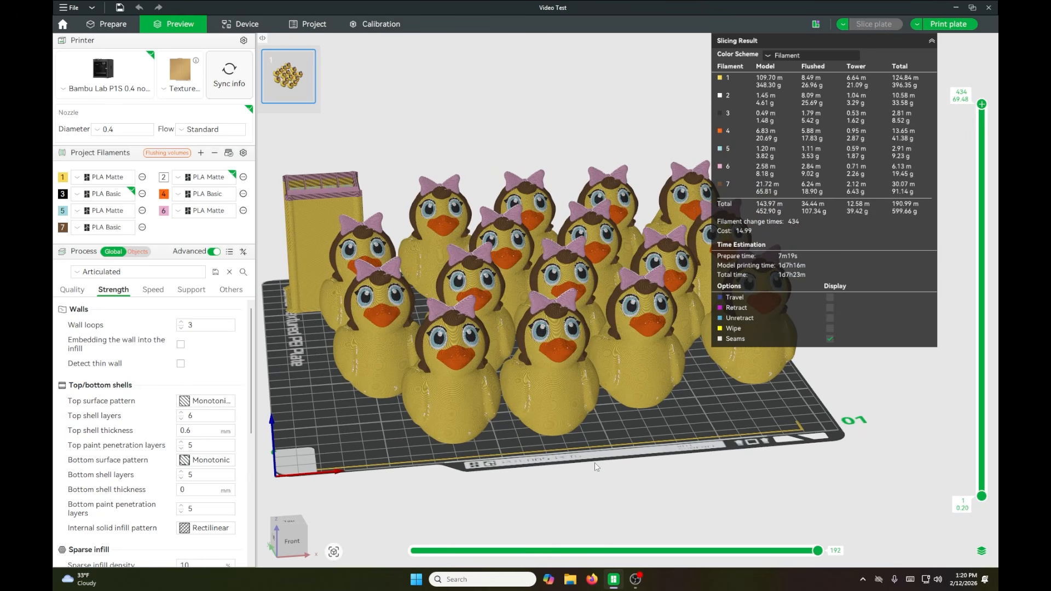
scroll(353, 380, down, 3)
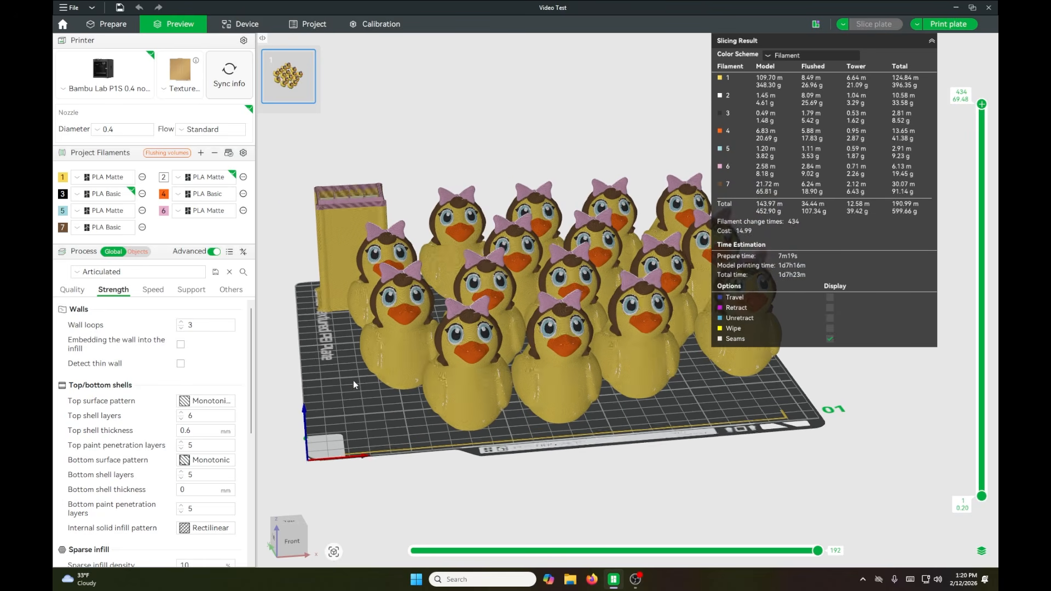
drag(511, 442, 513, 460)
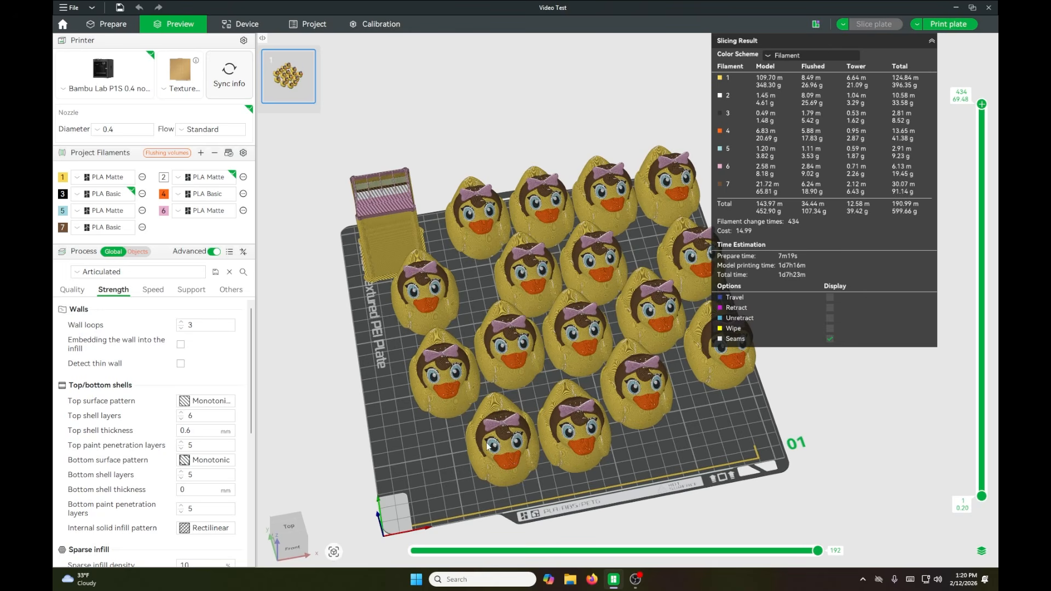
middle_drag(464, 422, 435, 392)
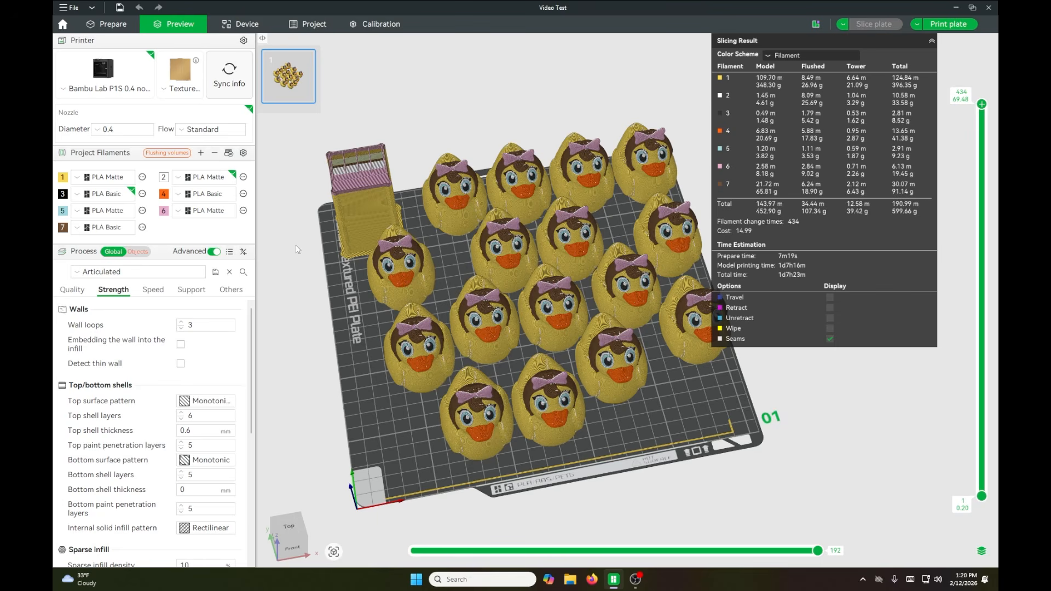
Step: Delete every duck on the plate except one and auto-arrange the plate
click(113, 24)
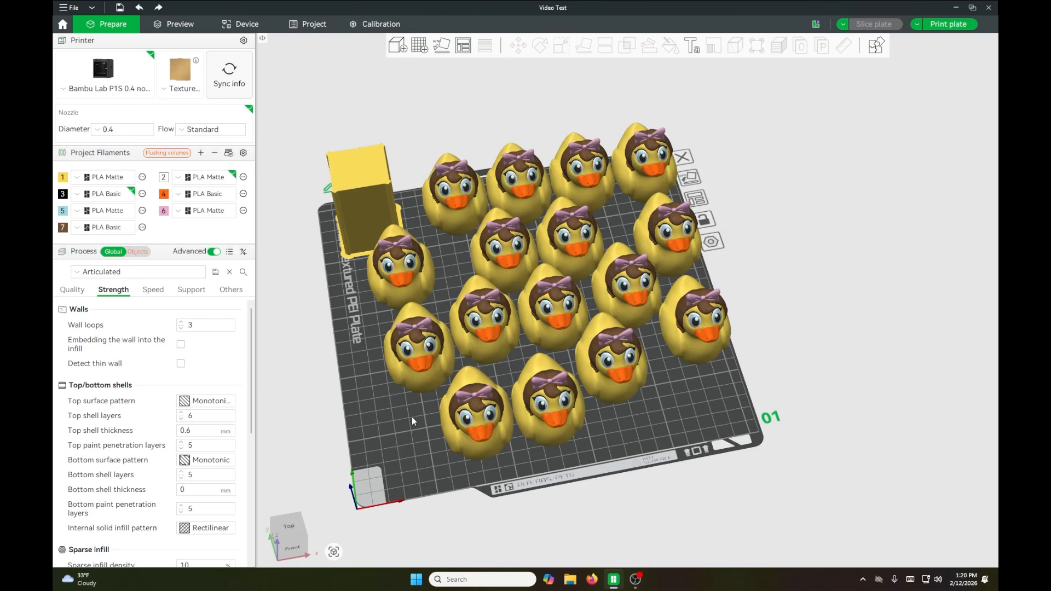
right_click(402, 432)
click(432, 440)
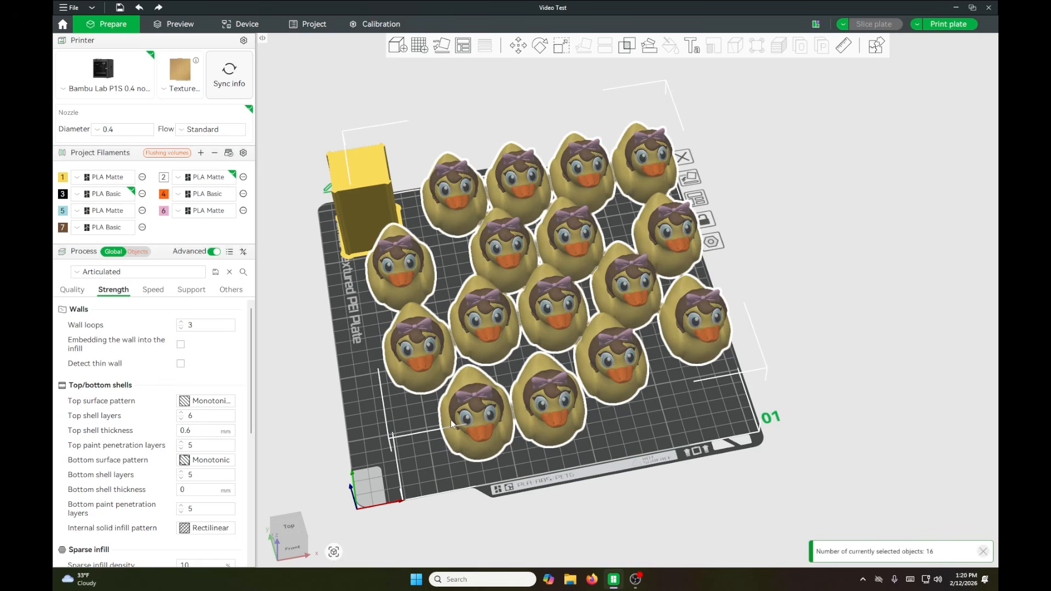
ctrl+click(491, 346)
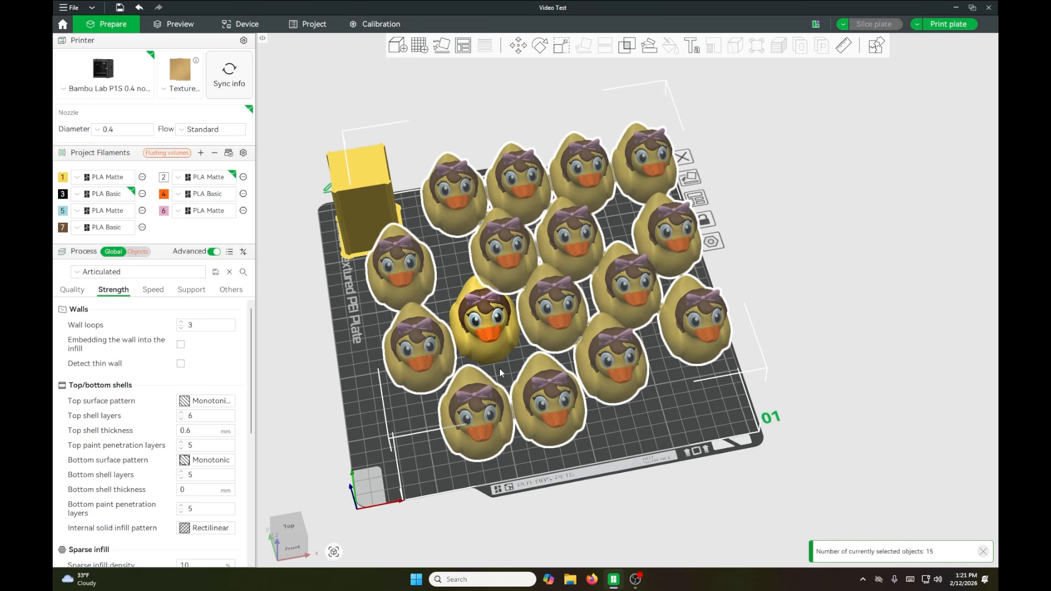
key(Delete)
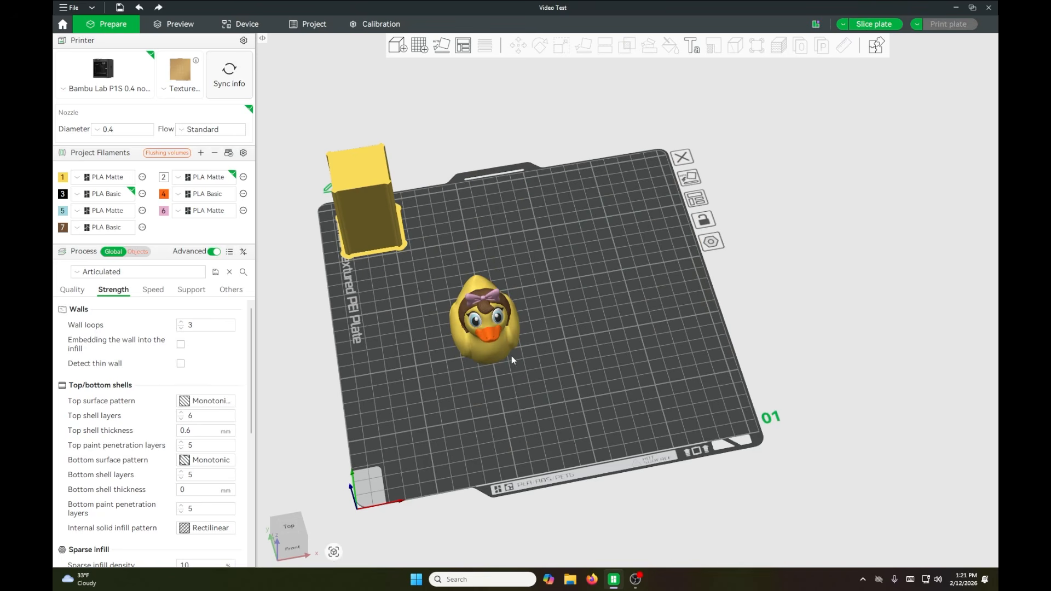
click(698, 203)
scroll(582, 301, down, 2)
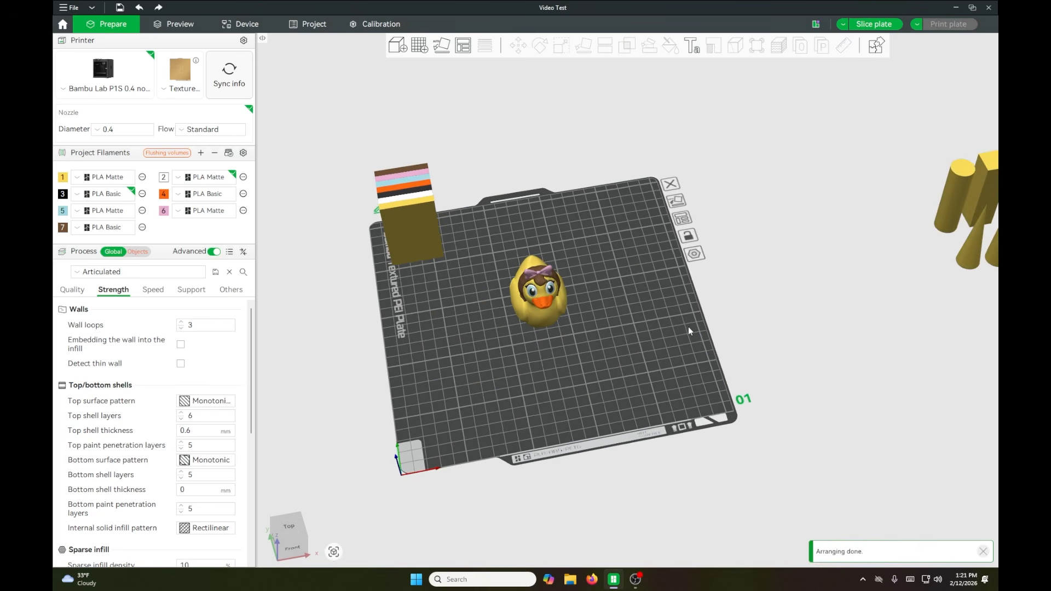
Step: Bring the 20 x 20 x 70 mm cone onto the plate and place it beside the duck
click(412, 263)
drag(773, 350, 776, 344)
click(645, 356)
scroll(876, 317, up, 1)
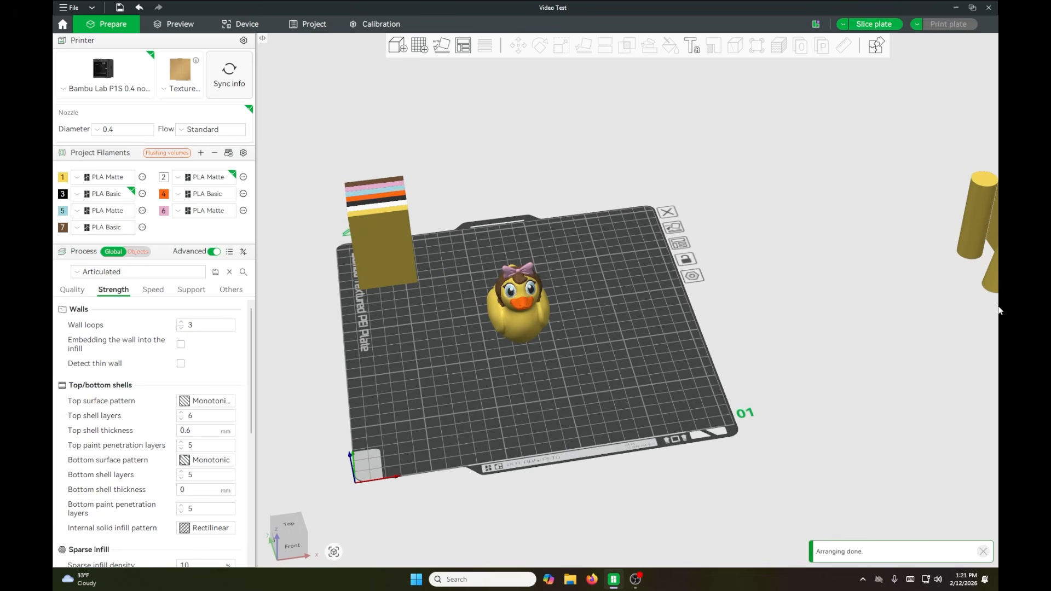
scroll(908, 321, down, 1)
drag(933, 289, 583, 334)
scroll(575, 350, up, 2)
right_drag(565, 345, 644, 357)
scroll(645, 361, up, 3)
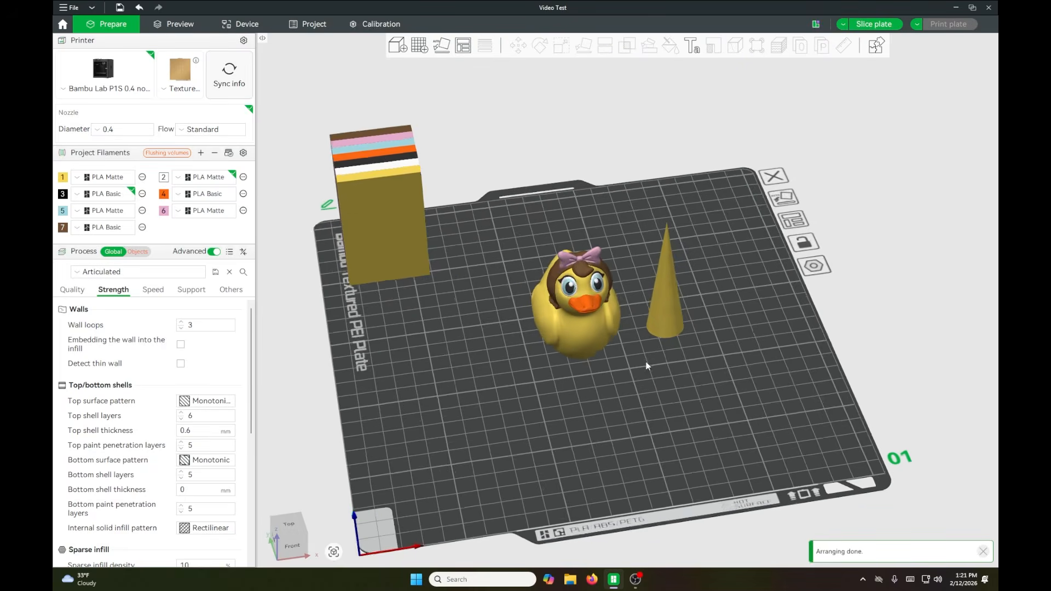
drag(652, 381, 650, 365)
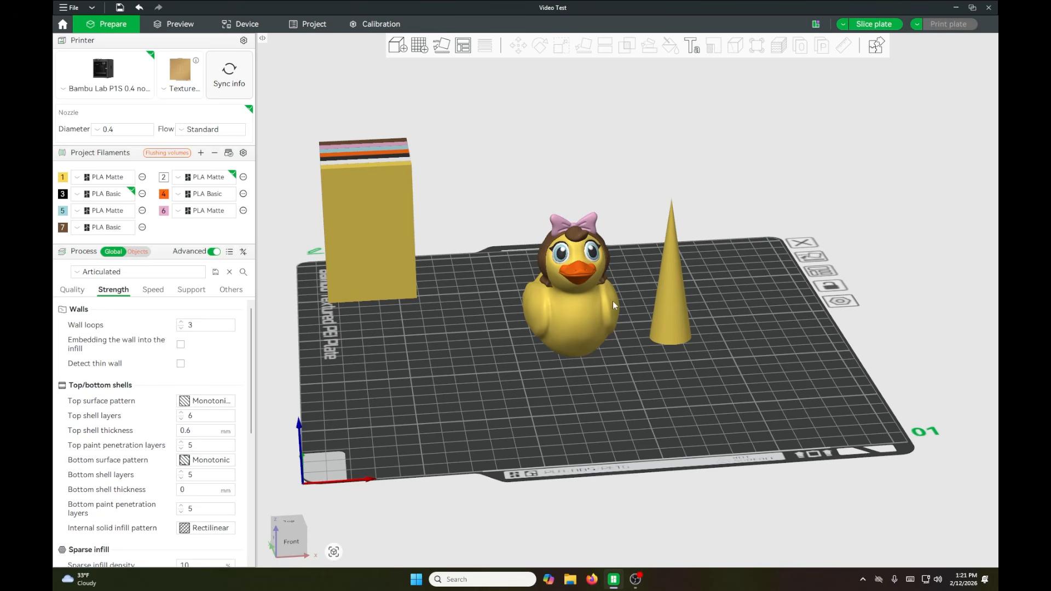
Step: Examine the duck and cone from the front and side, comparing their heights and the cone's taper
scroll(634, 241, up, 3)
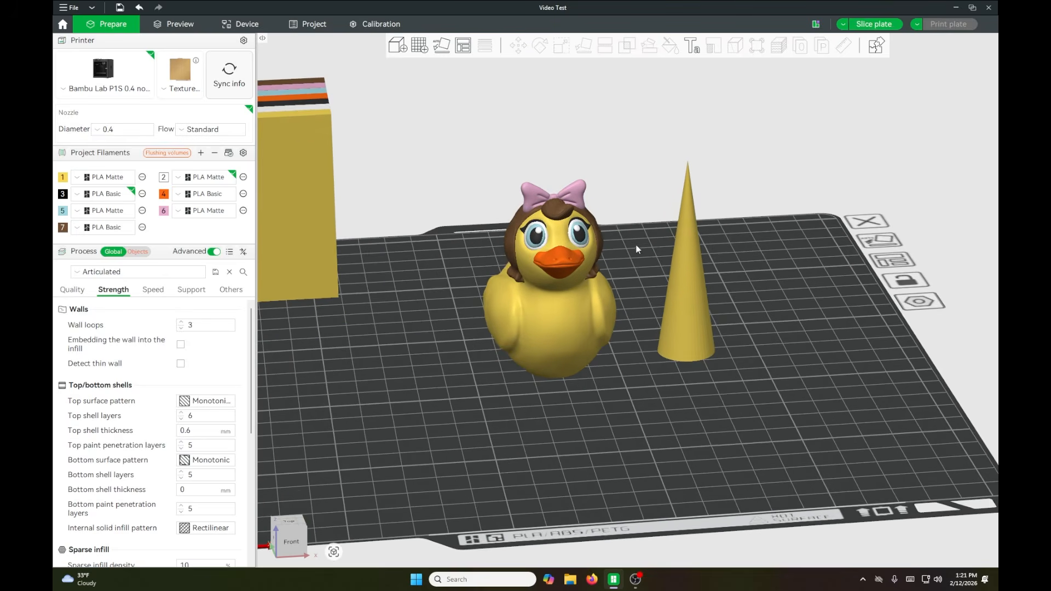
drag(628, 225, 674, 225)
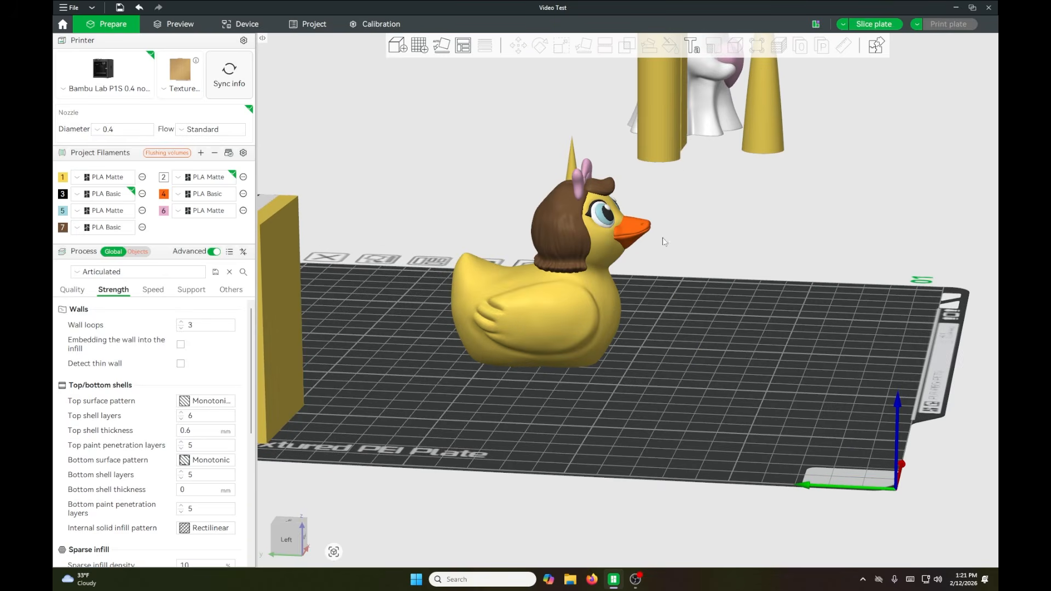
drag(706, 244, 582, 166)
drag(692, 278, 656, 333)
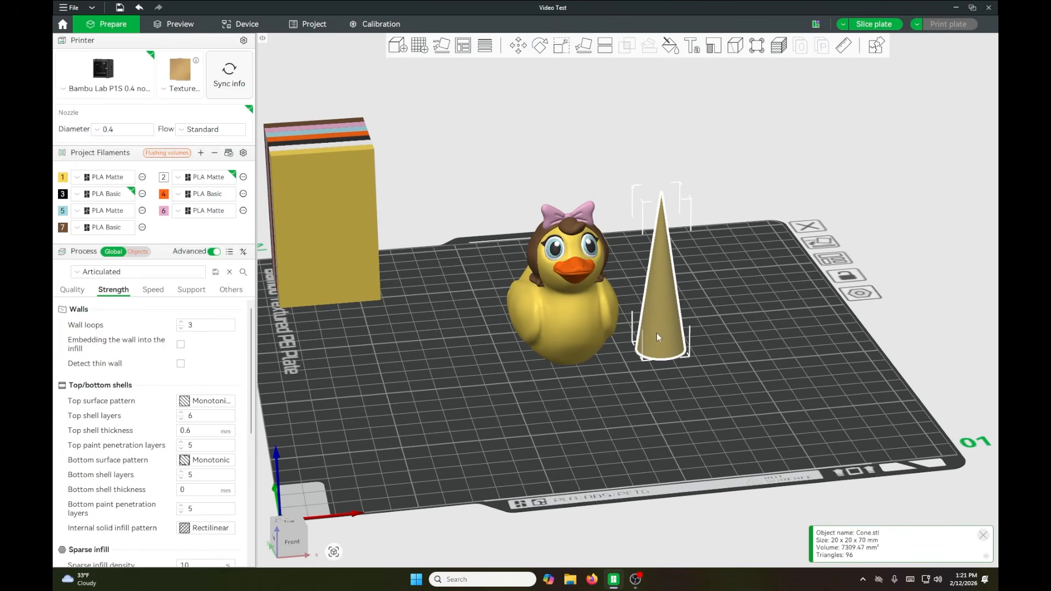
click(748, 328)
drag(714, 360, 704, 350)
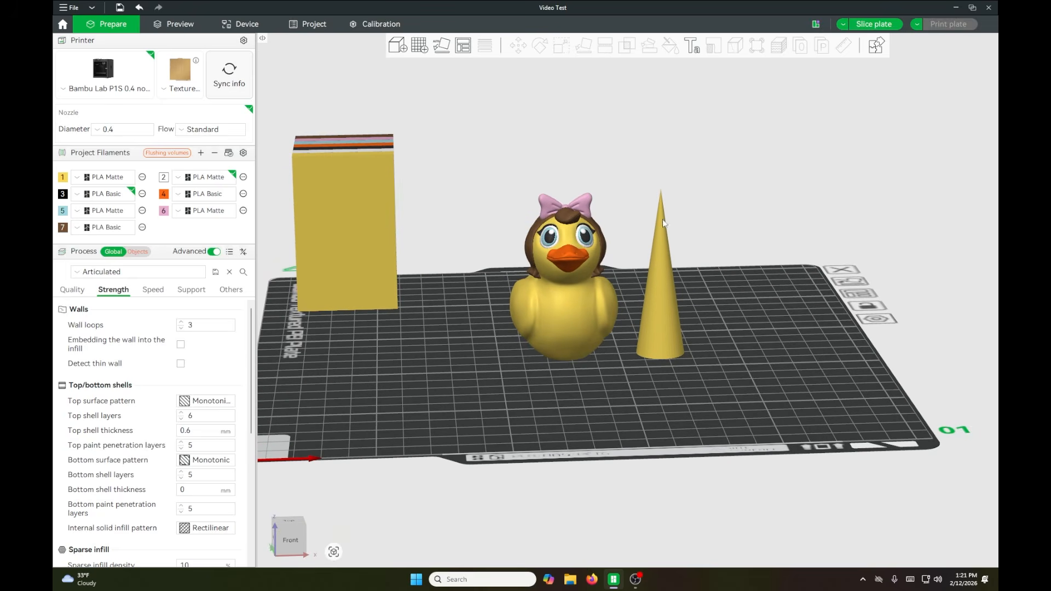
drag(665, 216, 734, 323)
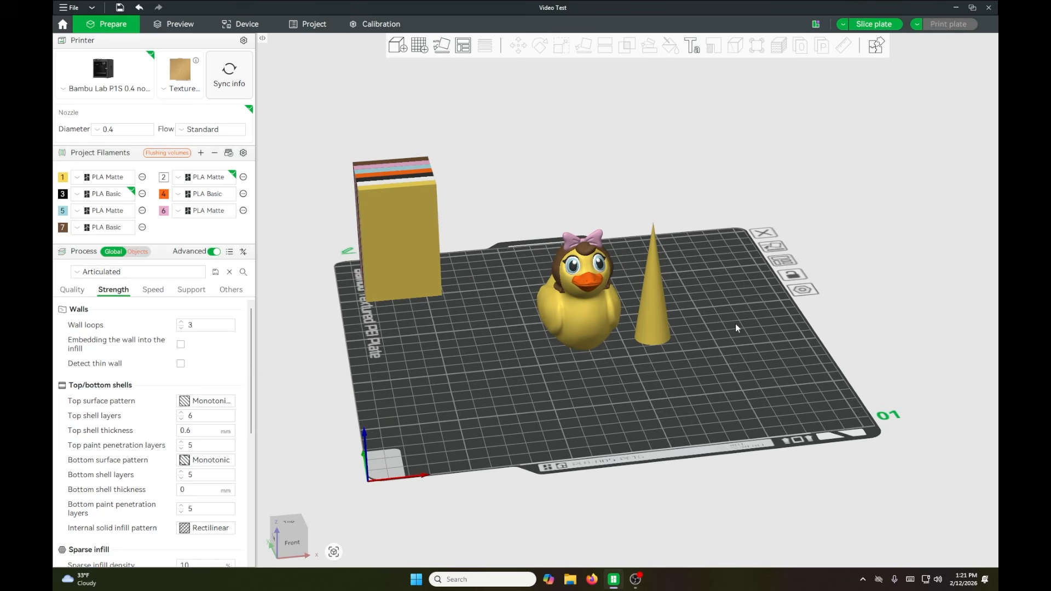
Step: Enable flushing into this object for the cone and check that the option is active
right_click(641, 316)
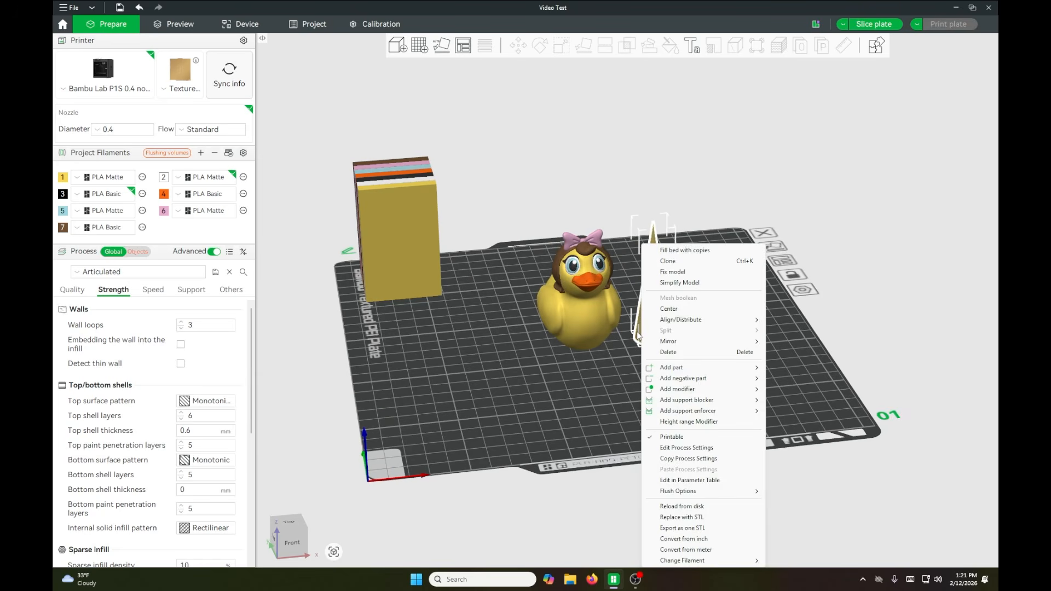
mouse_move(714, 497)
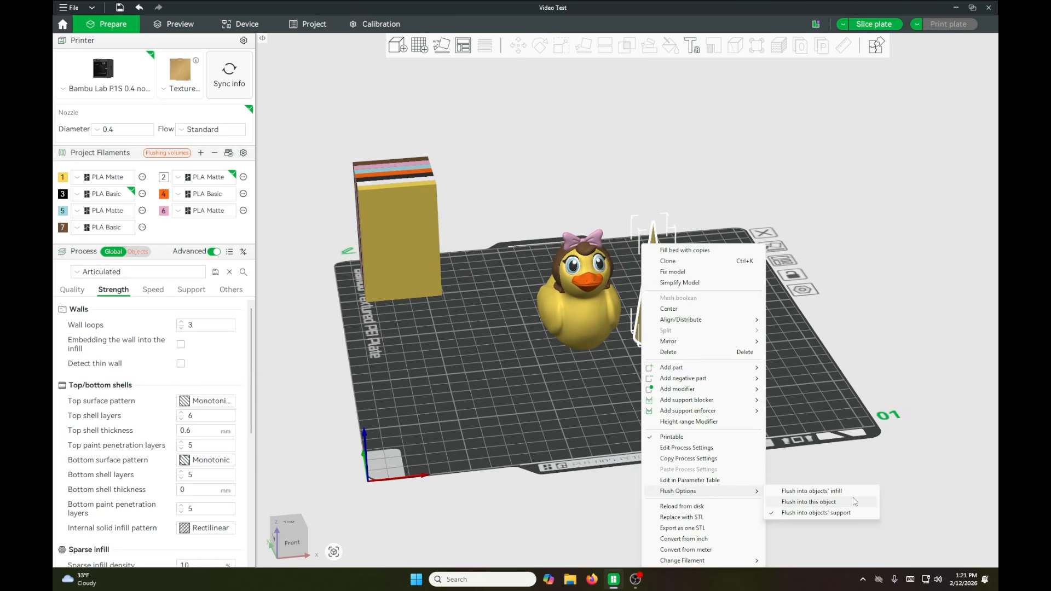
click(833, 502)
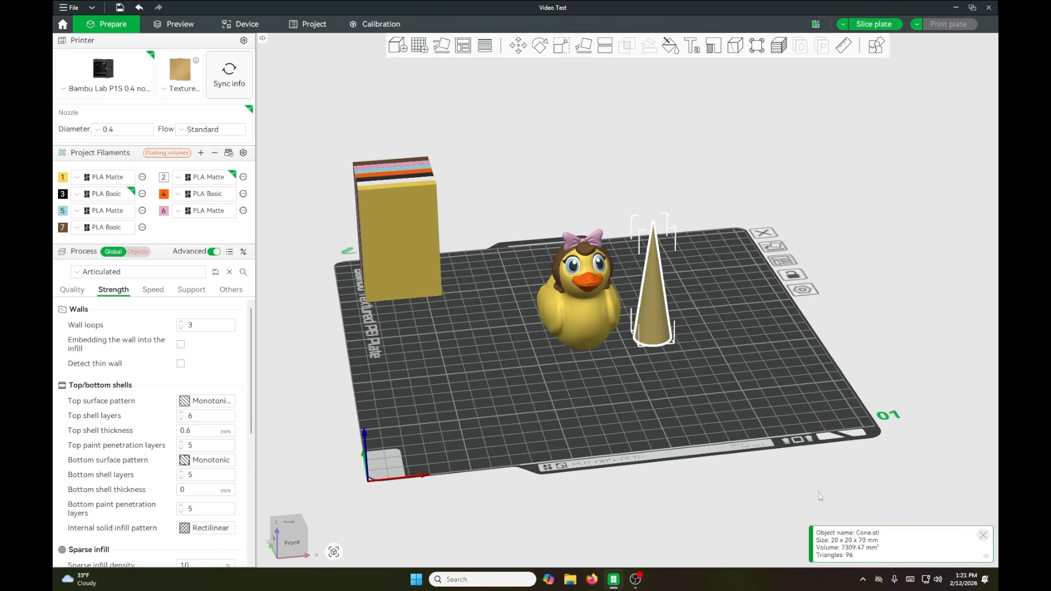
right_click(646, 330)
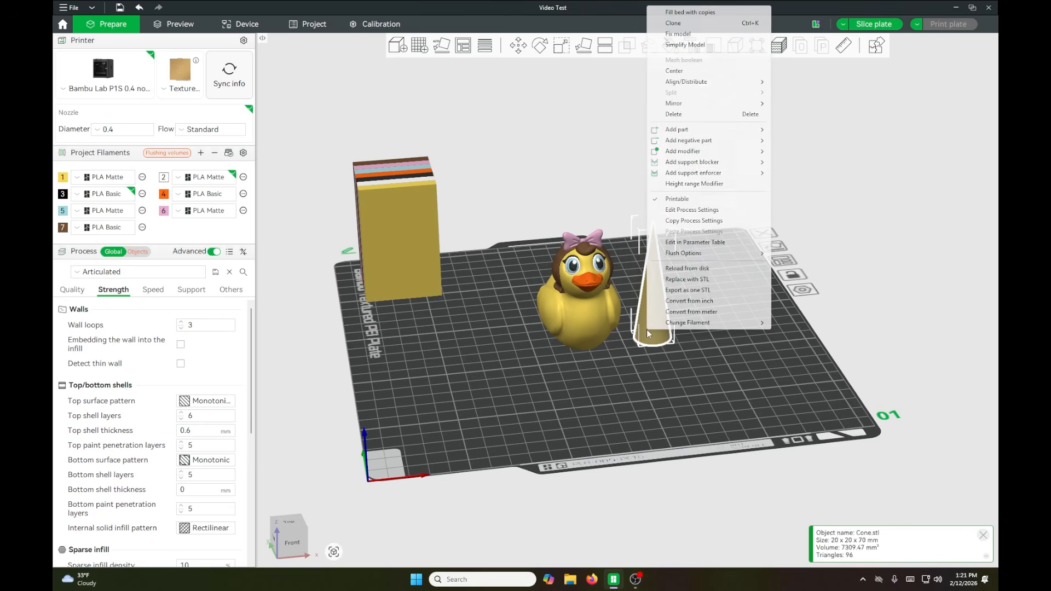
mouse_move(701, 261)
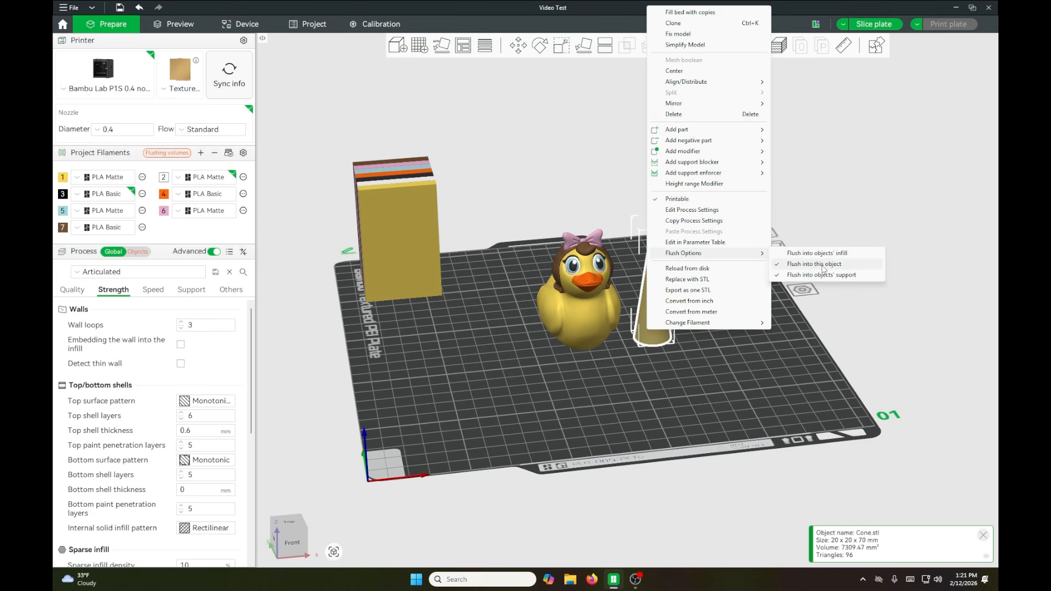
click(678, 411)
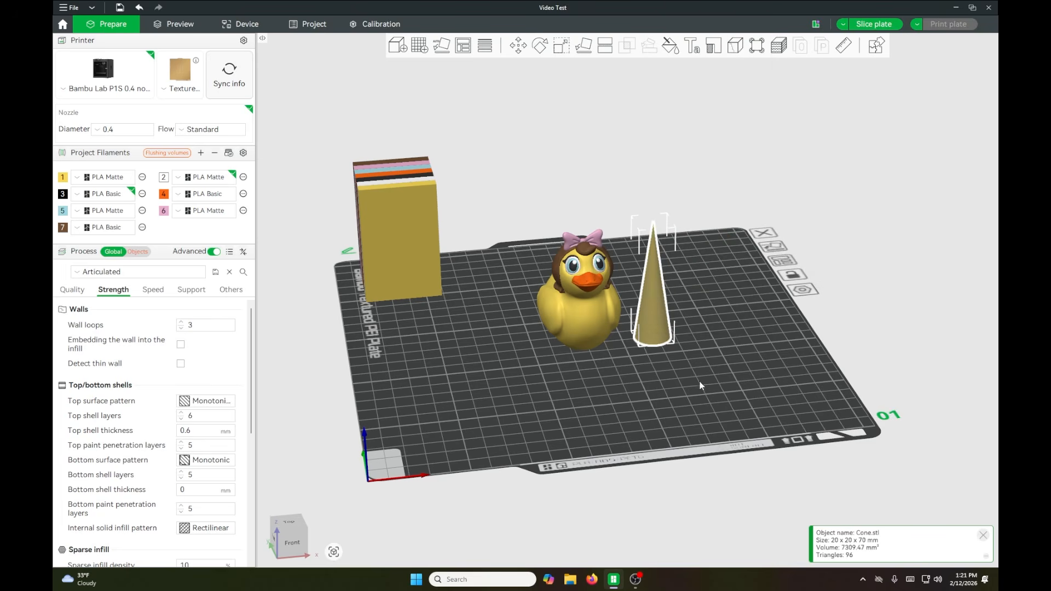
Step: Auto-arrange the duck and cone on the plate and slice it
drag(699, 383, 646, 393)
click(779, 215)
scroll(642, 383, up, 3)
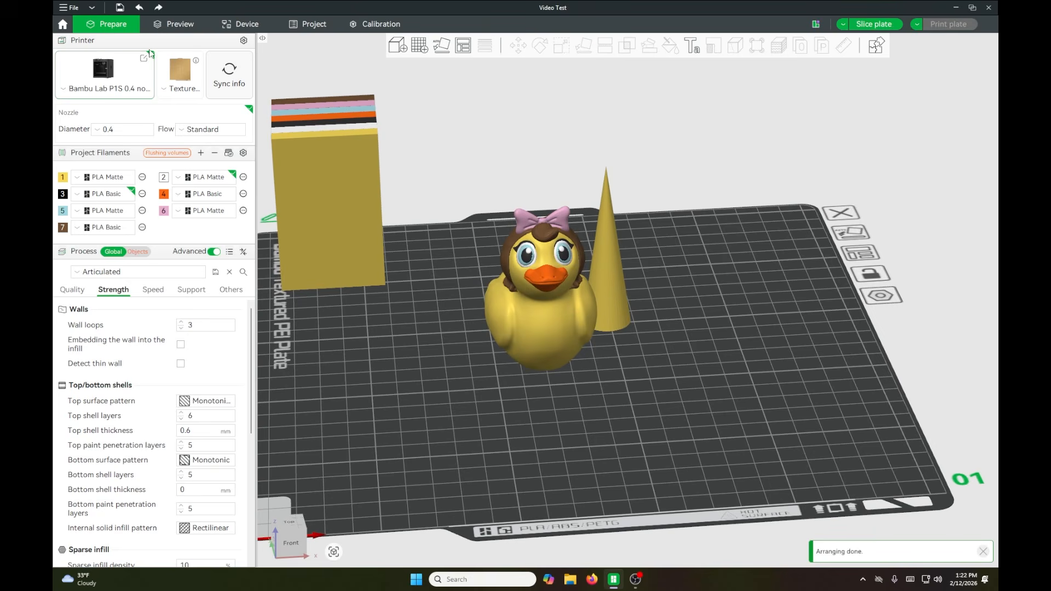
click(182, 24)
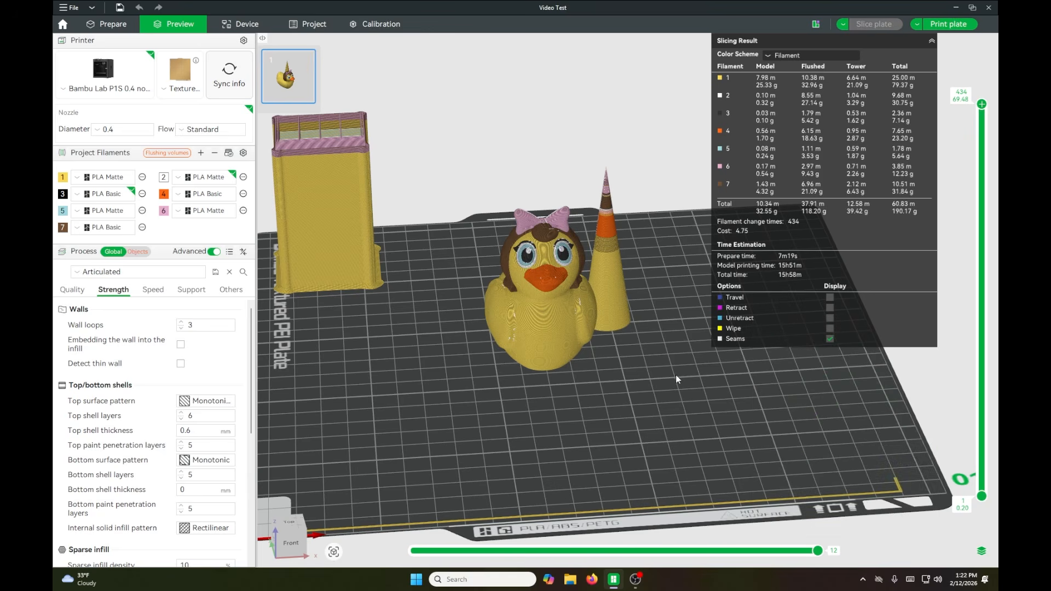
Step: Examine the sliced cone's color bands up to its tip against the colored areas of the duck
scroll(657, 323, up, 3)
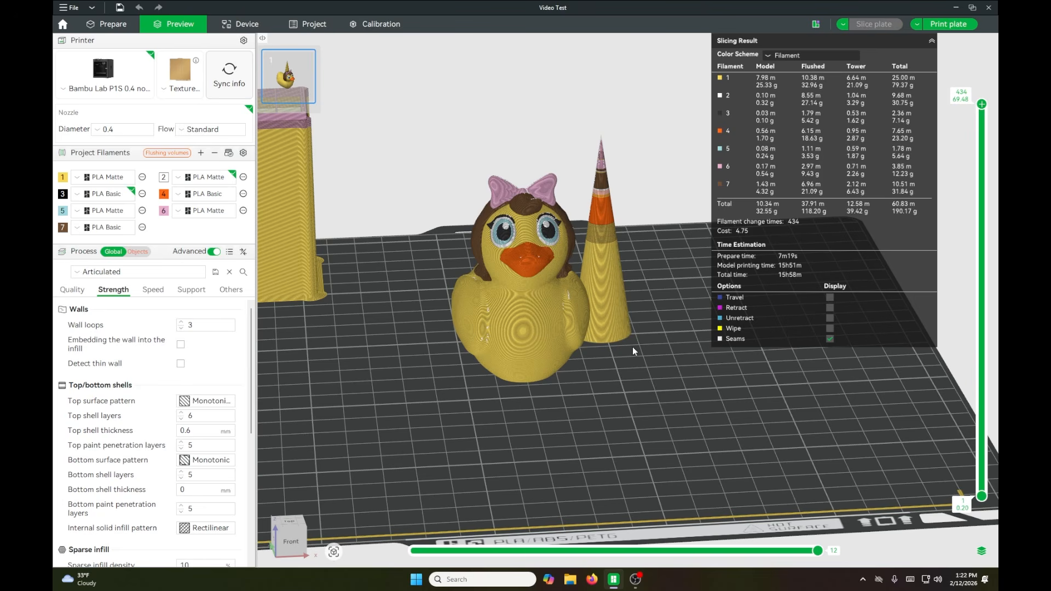
scroll(629, 371, down, 3)
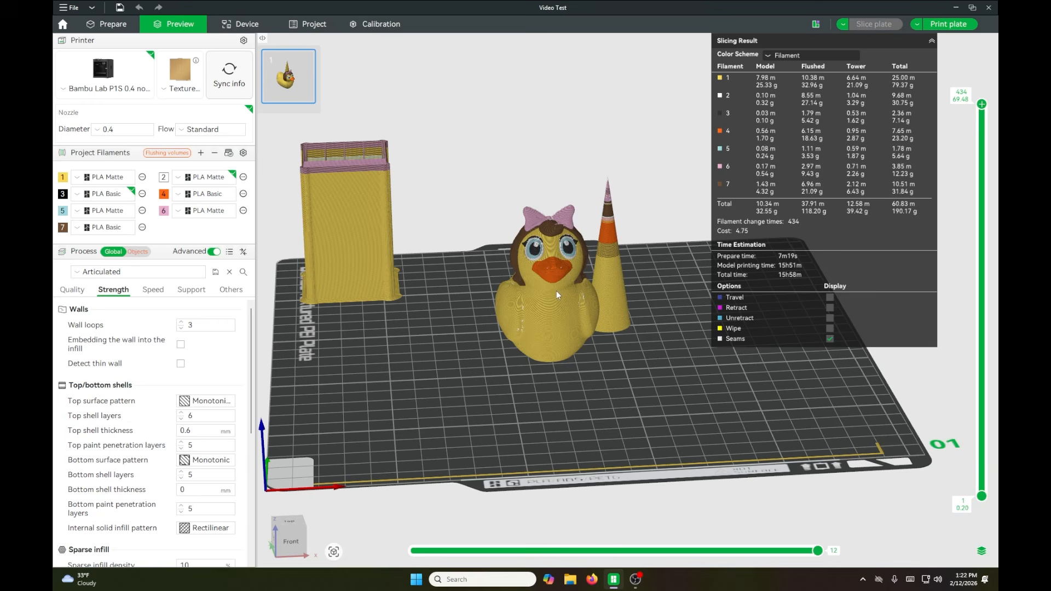
scroll(610, 265, up, 3)
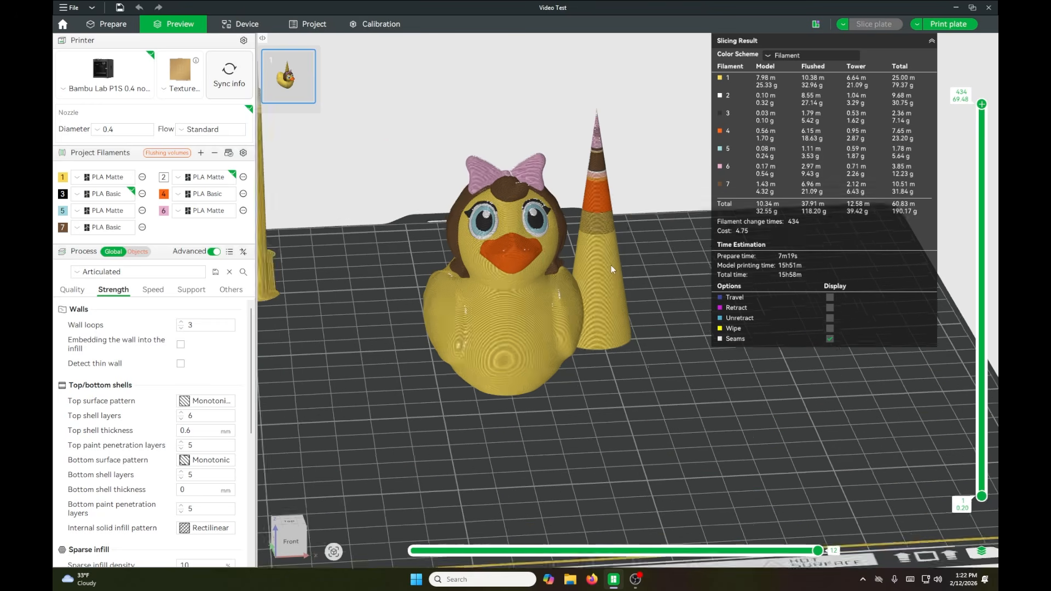
right_drag(656, 226, 671, 280)
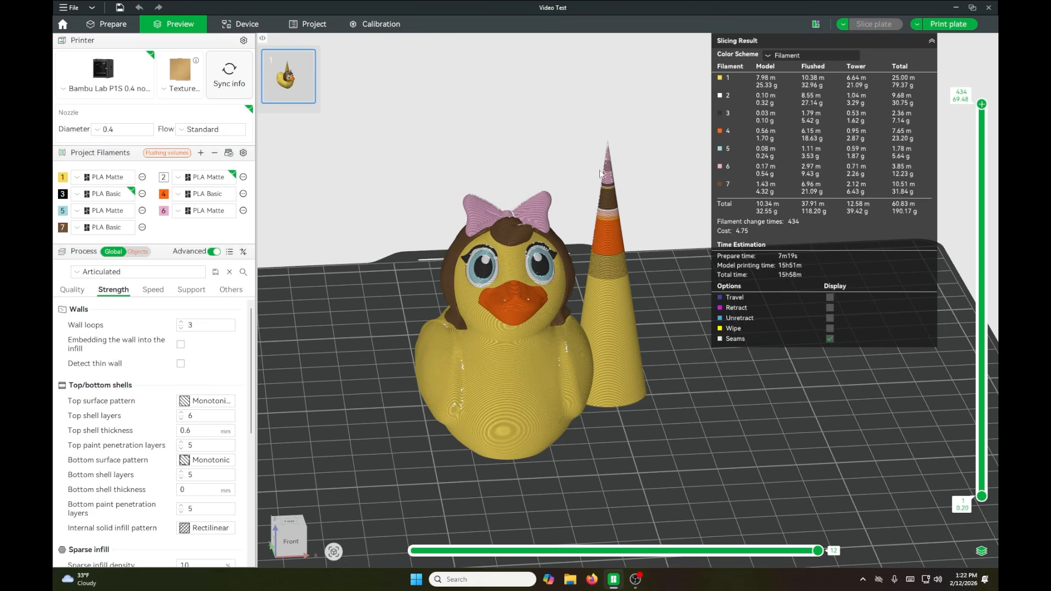
scroll(642, 186, down, 3)
drag(644, 197, 643, 186)
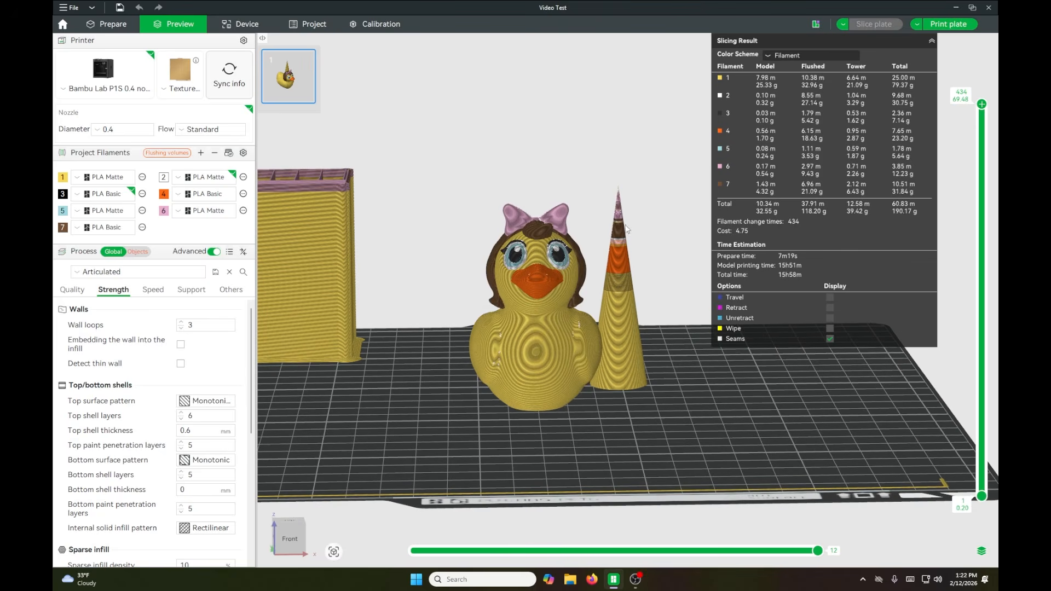
scroll(641, 219, up, 5)
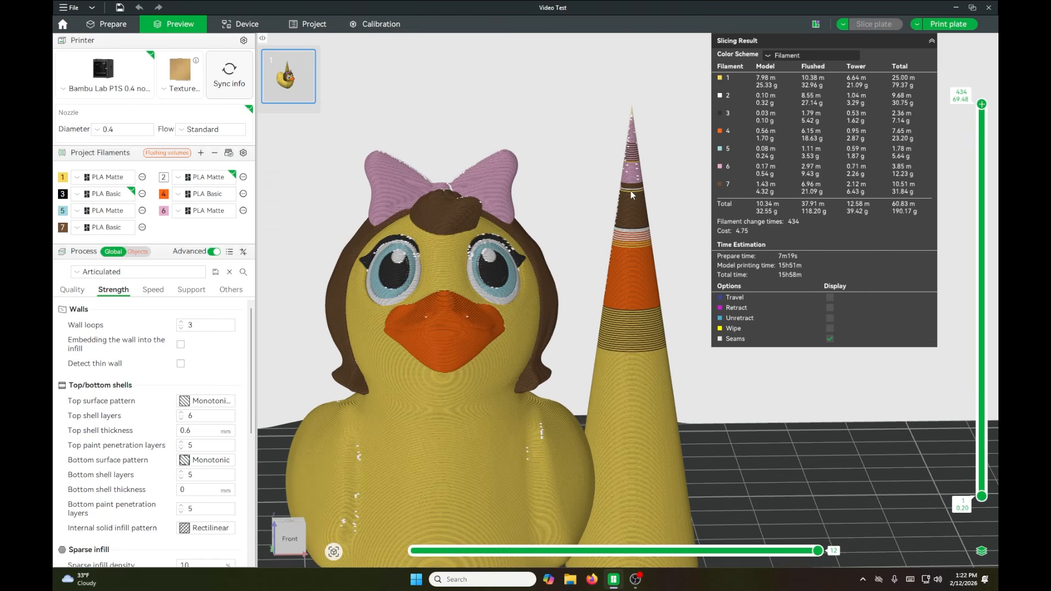
scroll(624, 202, up, 2)
scroll(655, 211, down, 6)
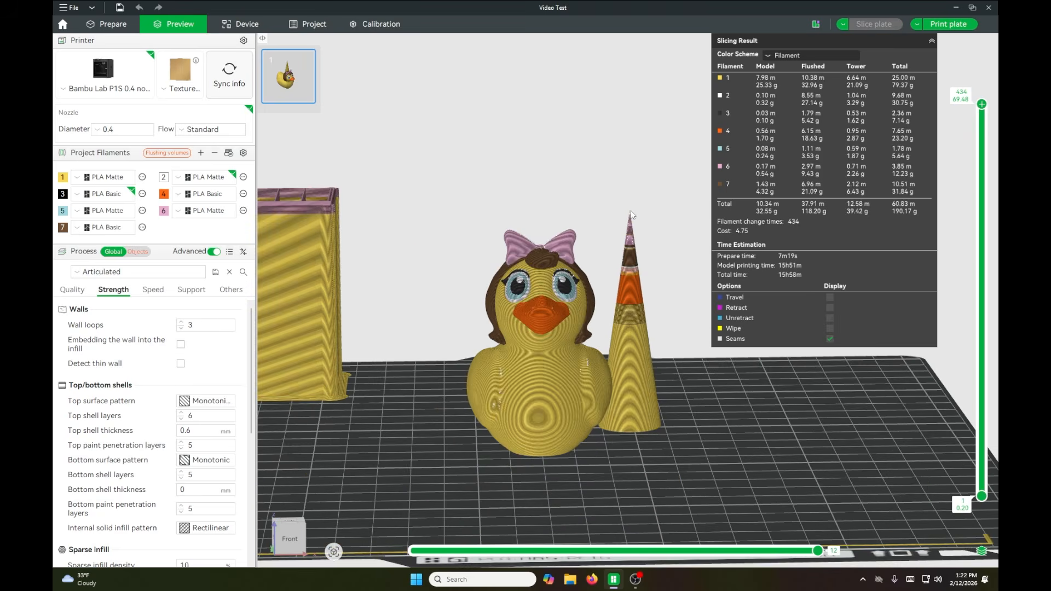
Step: Replace the cone on the plate with the 20 x 20 x 70 mm square column, moving the cone off the plate
key(ctrl+Tab)
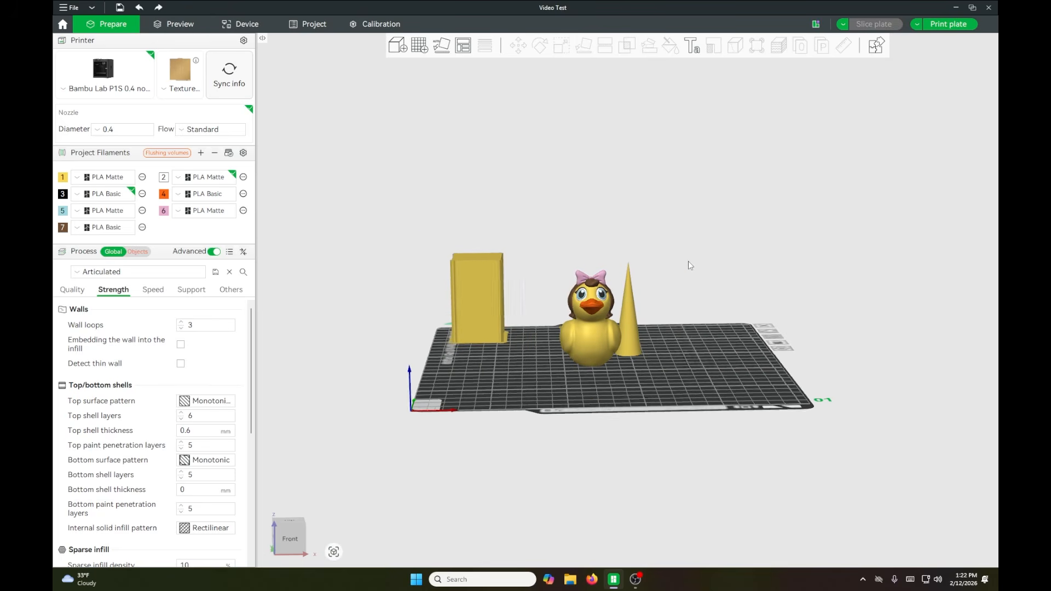
drag(688, 261, 798, 333)
right_drag(797, 333, 704, 306)
drag(973, 238, 535, 330)
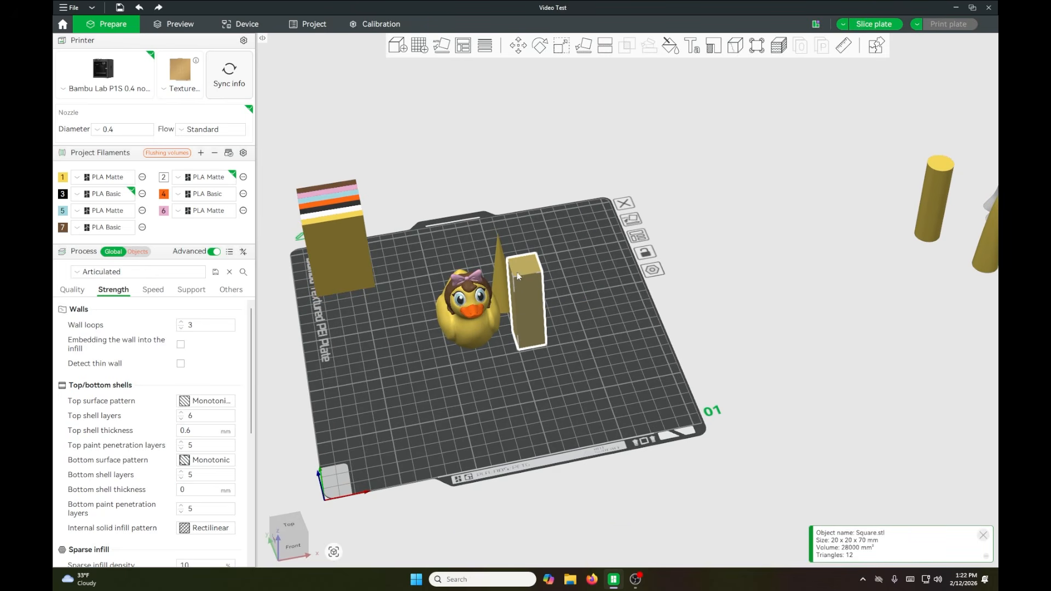
drag(496, 282, 752, 280)
Step: Enable flushing into this object for the square column
click(533, 308)
right_click(534, 311)
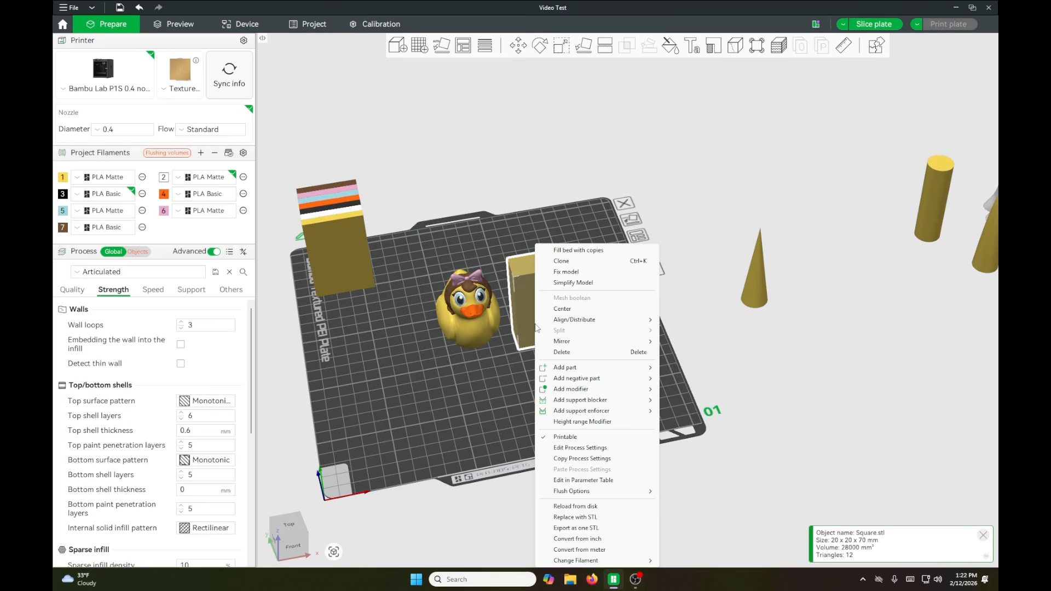
mouse_move(590, 491)
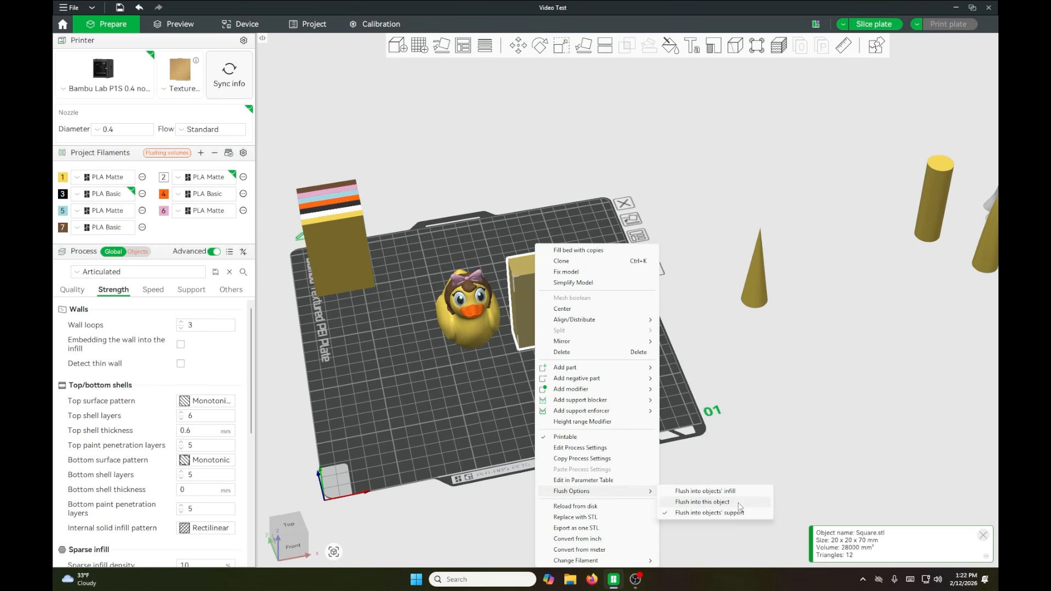
click(739, 503)
Step: Auto-arrange the duck and square column, slice the plate and inspect the column's color bands
click(658, 239)
click(638, 239)
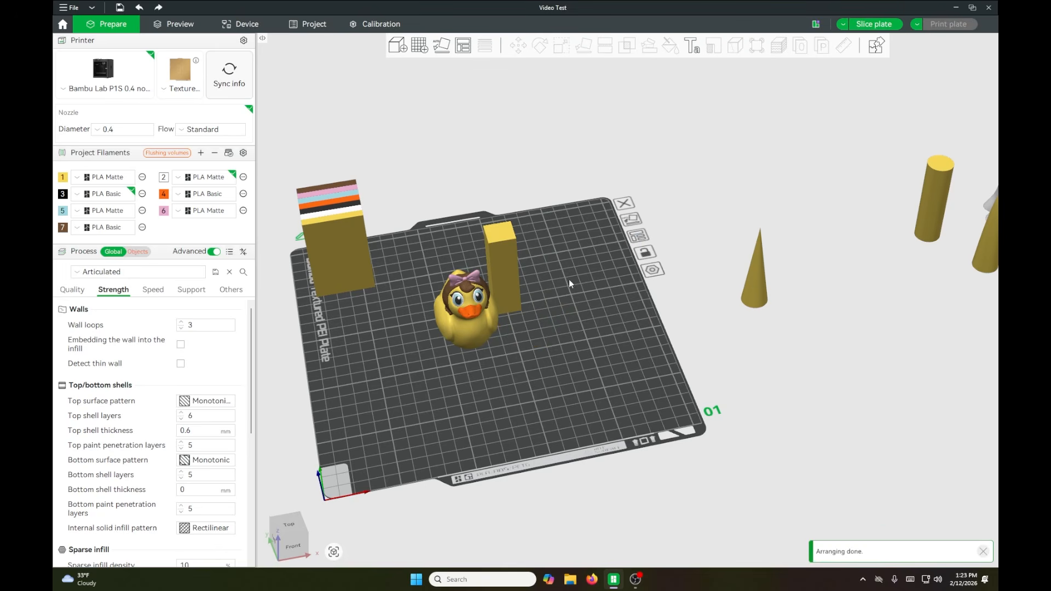
click(185, 29)
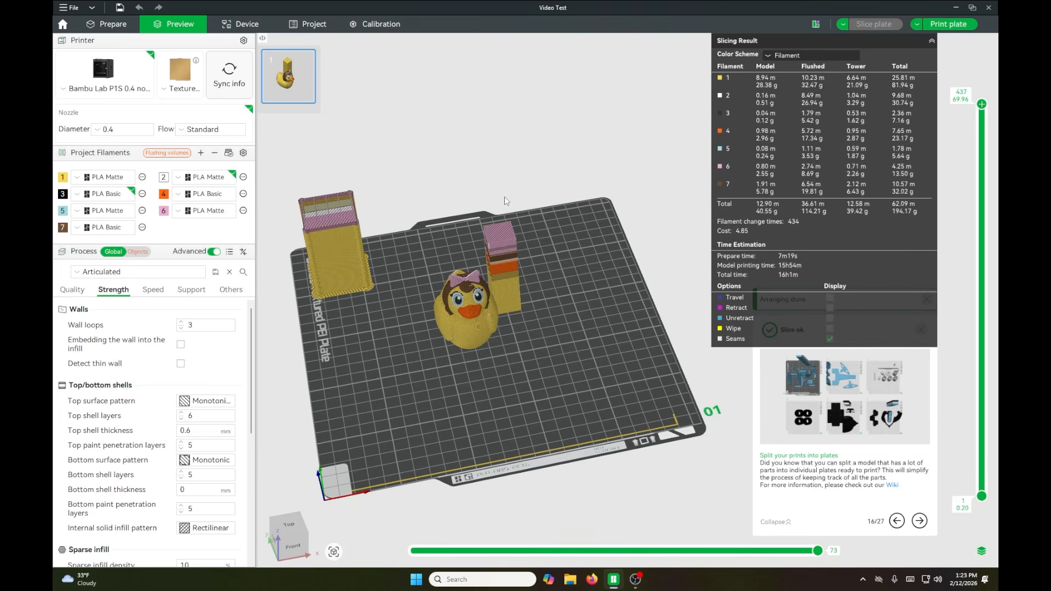
drag(518, 314, 589, 356)
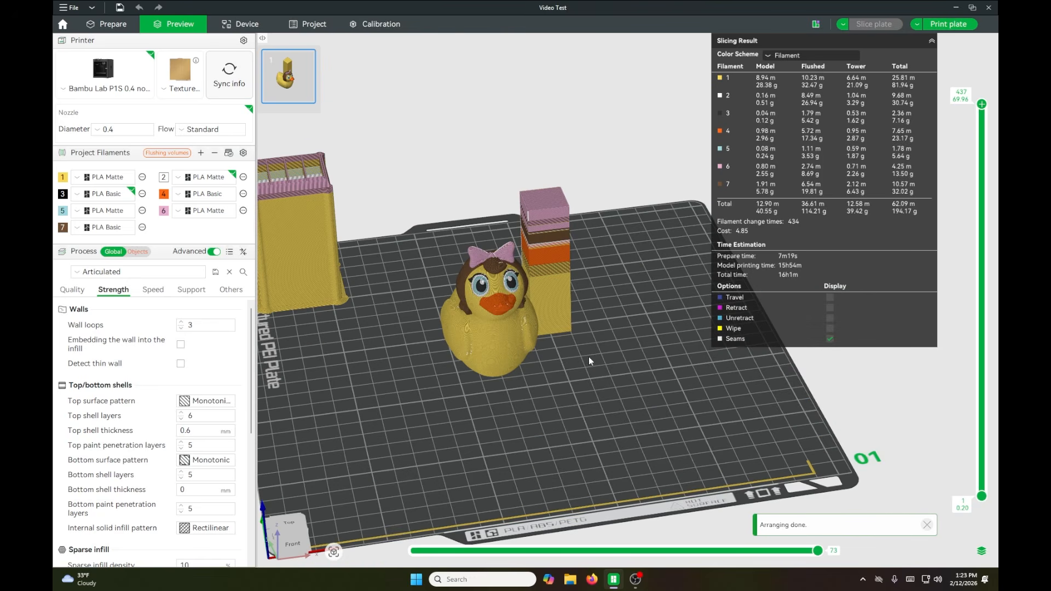
Step: Move the square column off the plate, put the pointed cone back beside the duck and slice the plate again
click(104, 25)
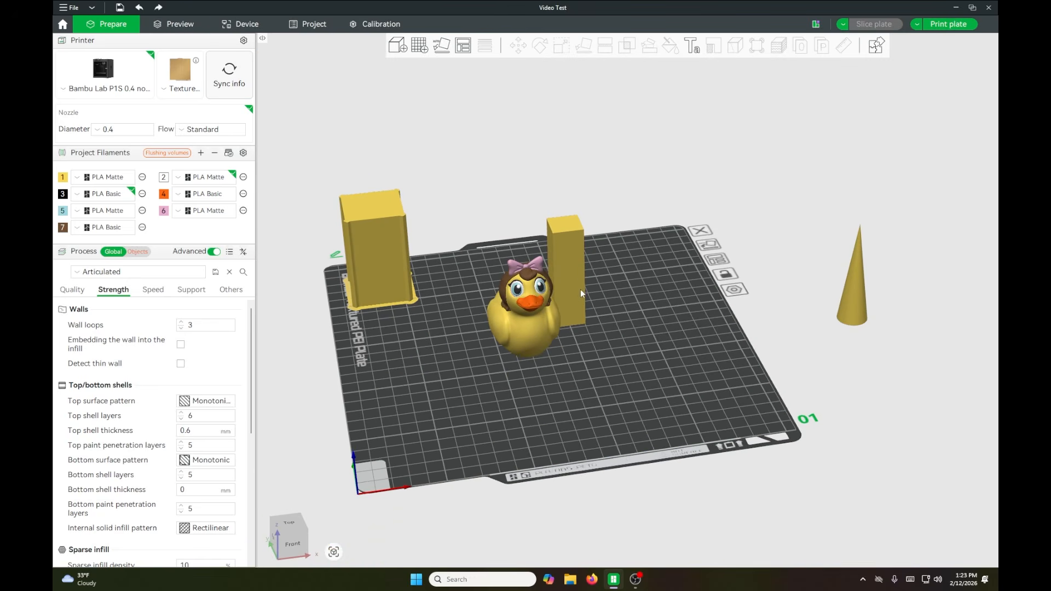
click(923, 334)
click(852, 307)
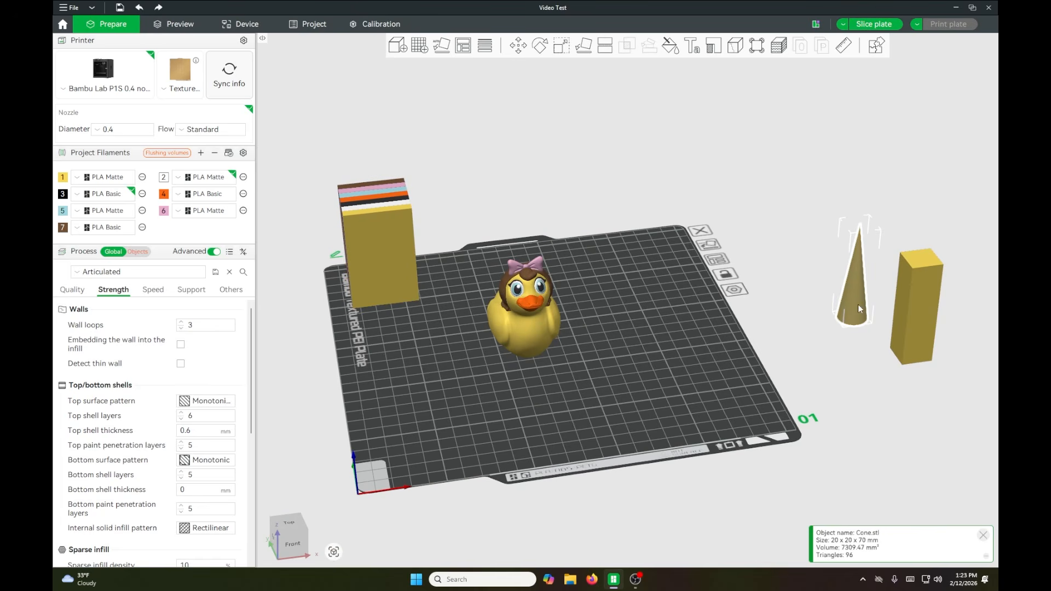
drag(858, 304, 585, 313)
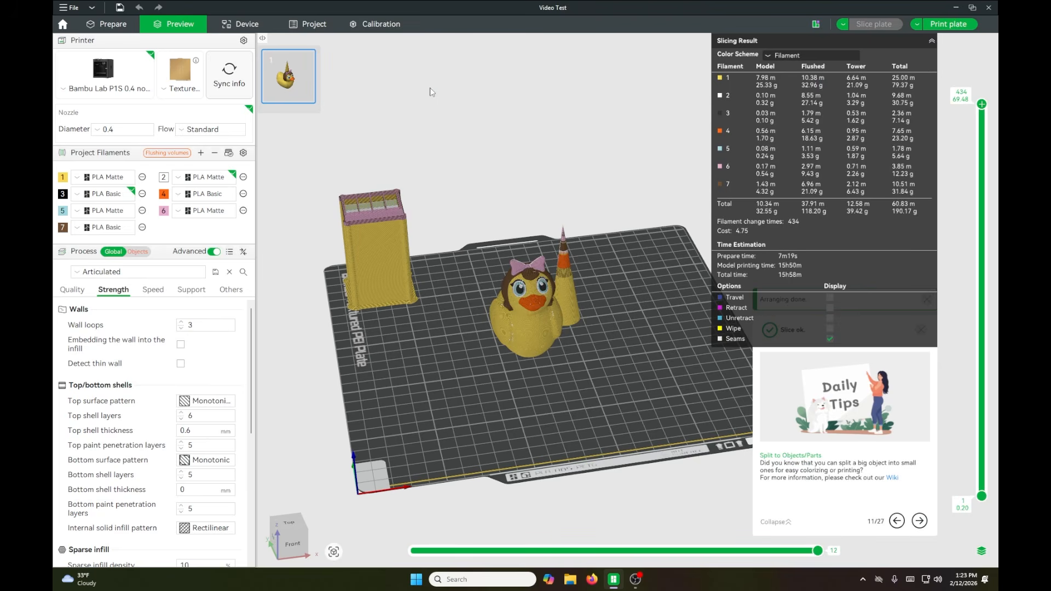
Step: Replace the pointed cone with the 20 x 20 x 70 mm rounded cone, placing it on the plate beside the duck
click(109, 24)
click(864, 274)
drag(863, 272, 874, 278)
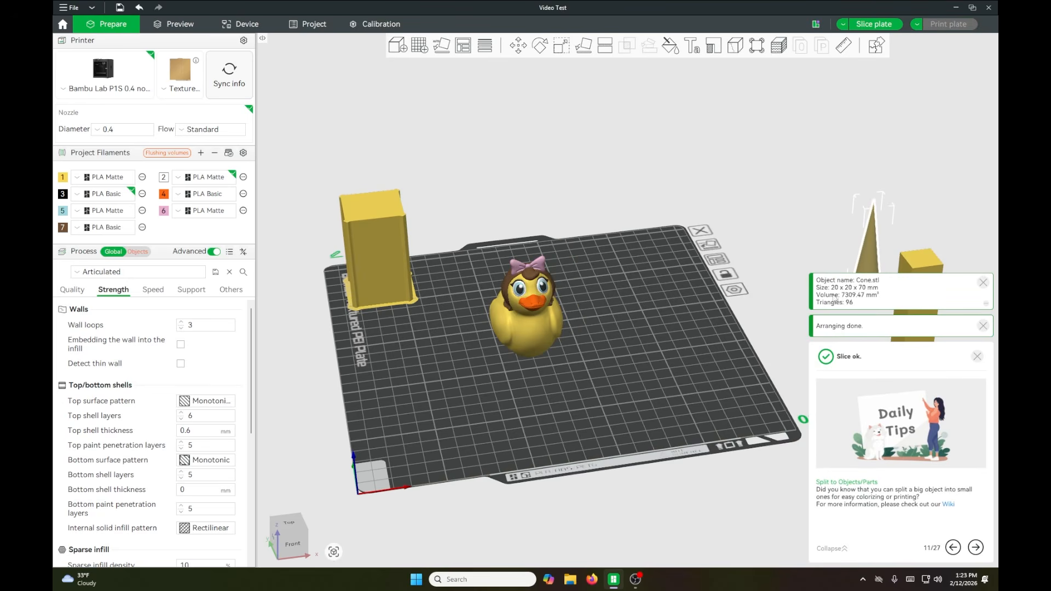
scroll(921, 316, down, 2)
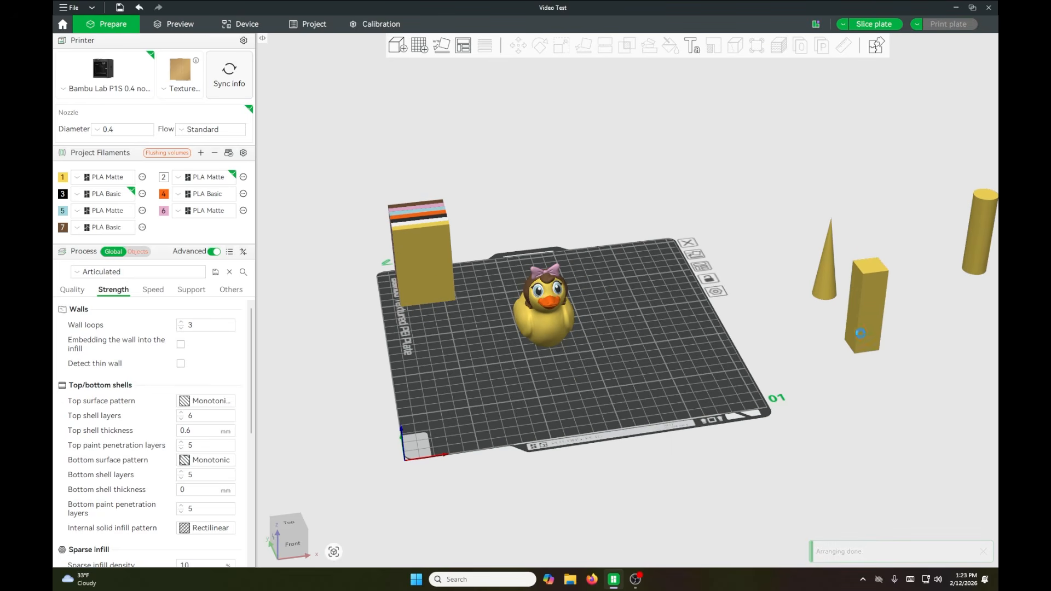
right_drag(930, 338, 854, 359)
drag(854, 359, 861, 361)
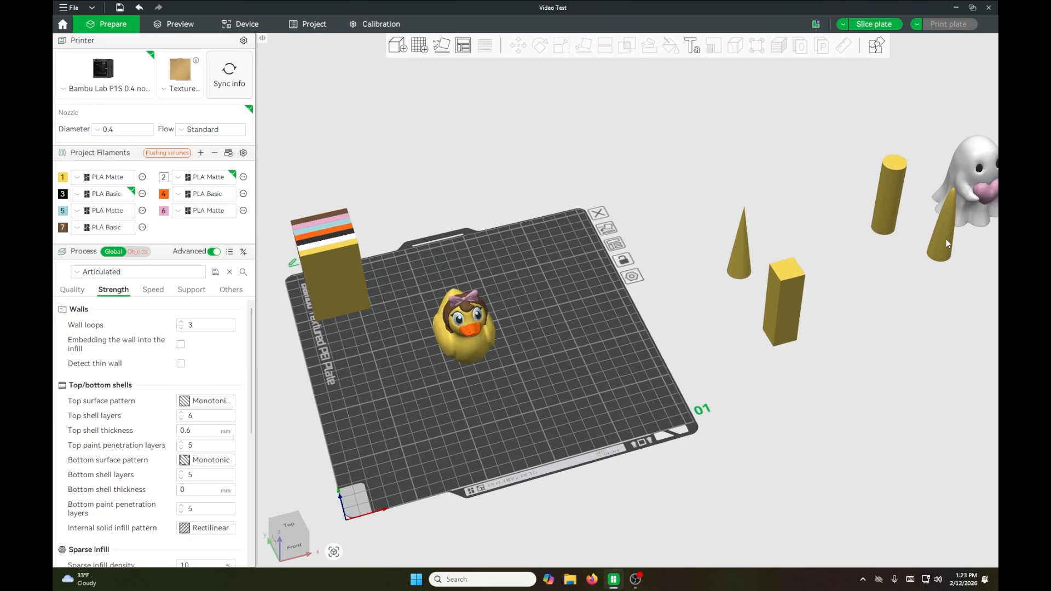
drag(946, 240, 509, 328)
click(548, 358)
scroll(548, 358, up, 4)
right_drag(525, 342, 576, 366)
scroll(499, 284, up, 1)
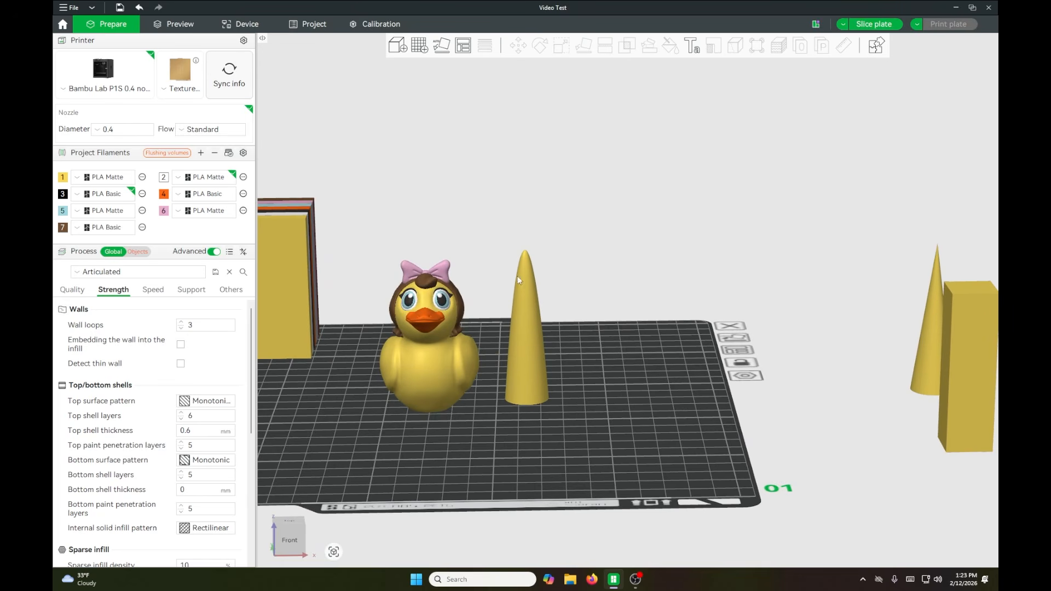
Step: Auto-arrange the duck and rounded cone, and enable flushing into this object for the rounded cone
click(737, 350)
right_click(507, 370)
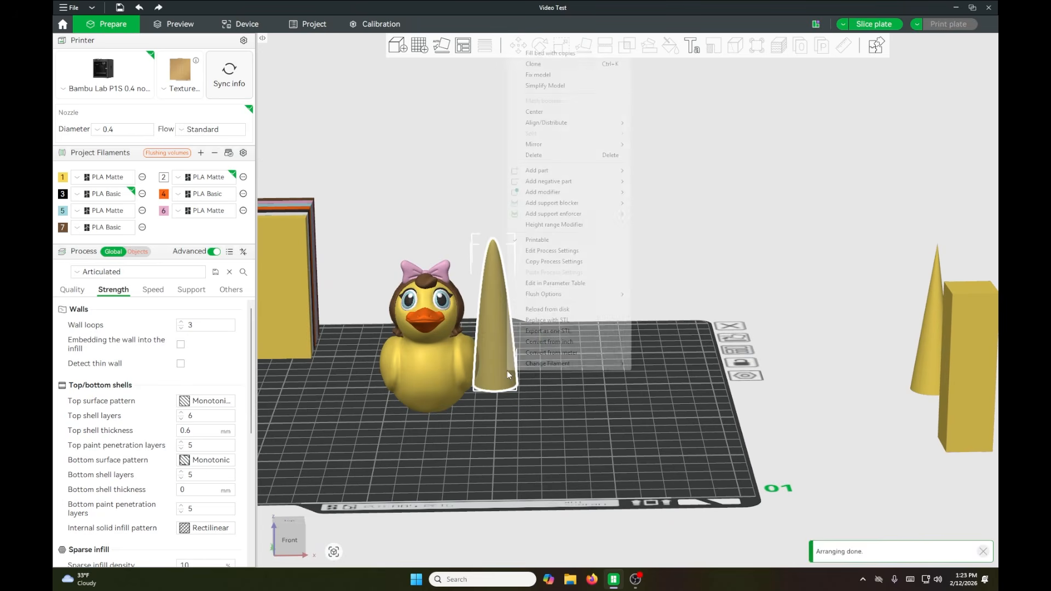
mouse_move(583, 295)
click(697, 306)
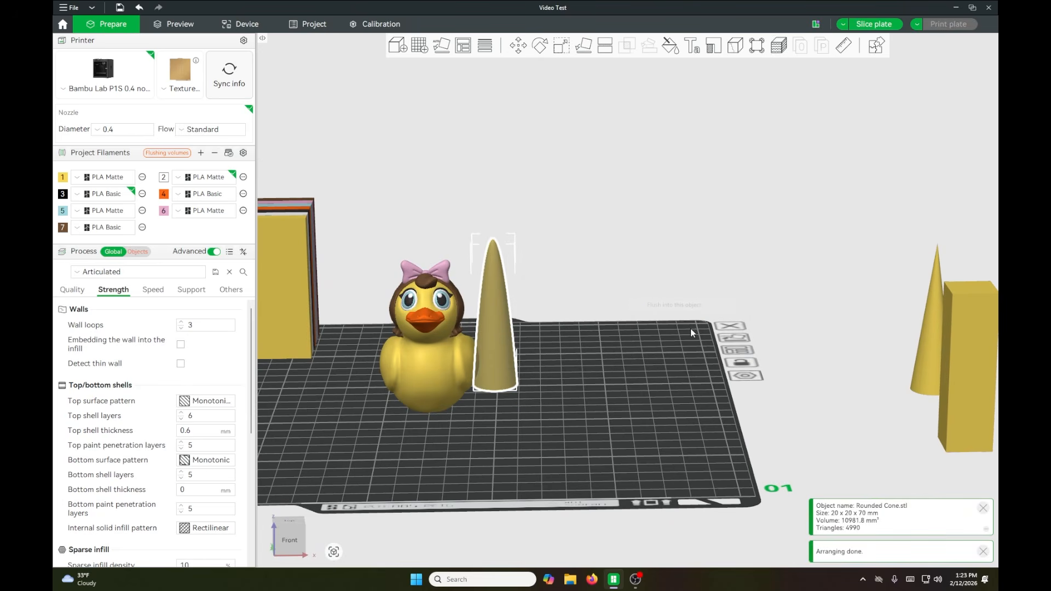
right_drag(552, 271, 659, 251)
drag(659, 278, 668, 284)
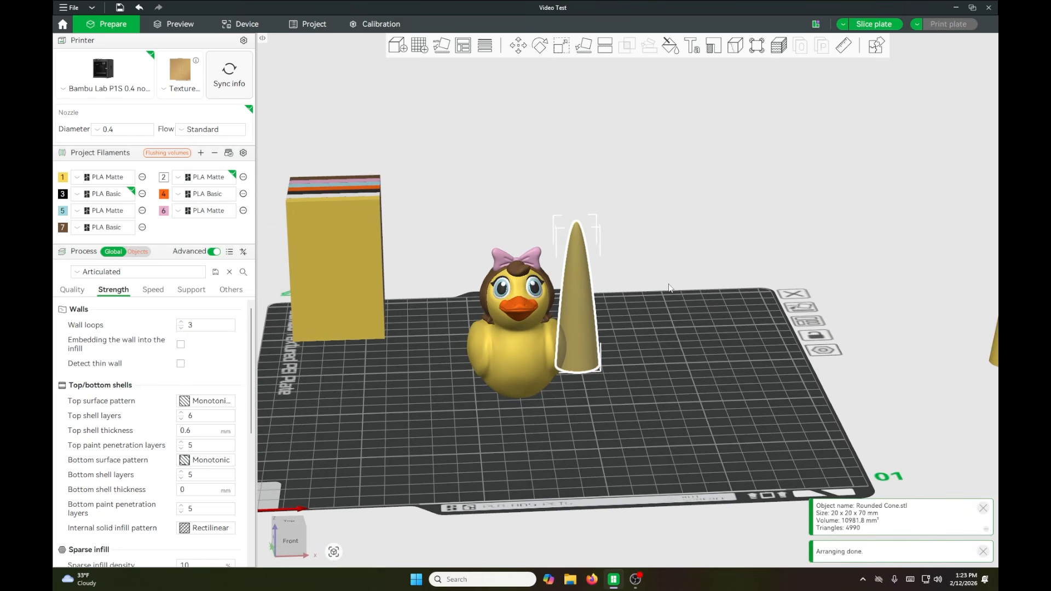
Step: Slice the plate and examine the rounded cone's color bands and the filament usage
click(180, 25)
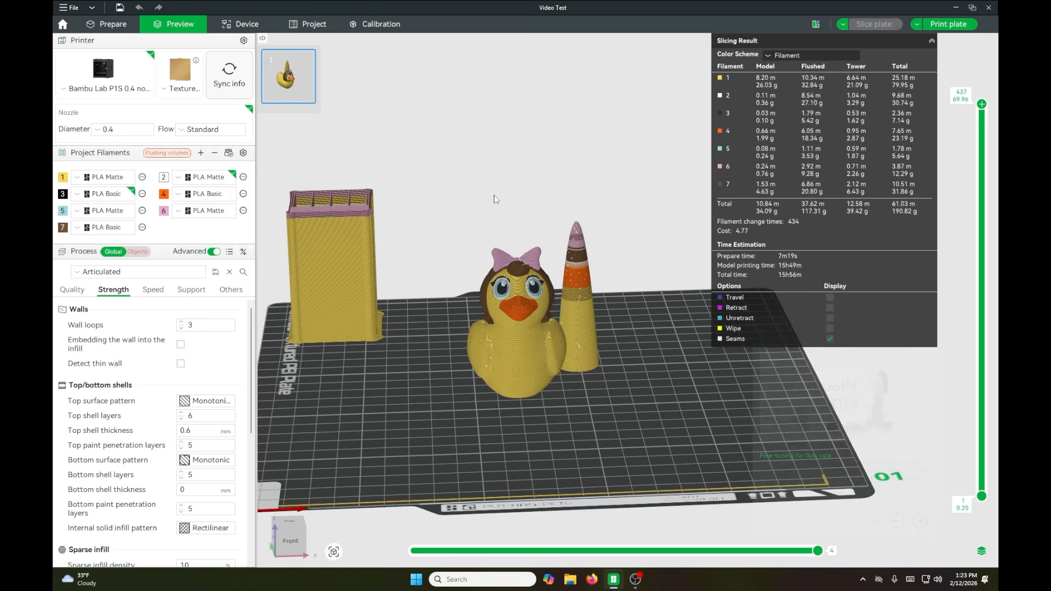
scroll(494, 195, down, 5)
mouse_move(519, 220)
mouse_down()
mouse_move(529, 235)
mouse_move(519, 224)
mouse_up()
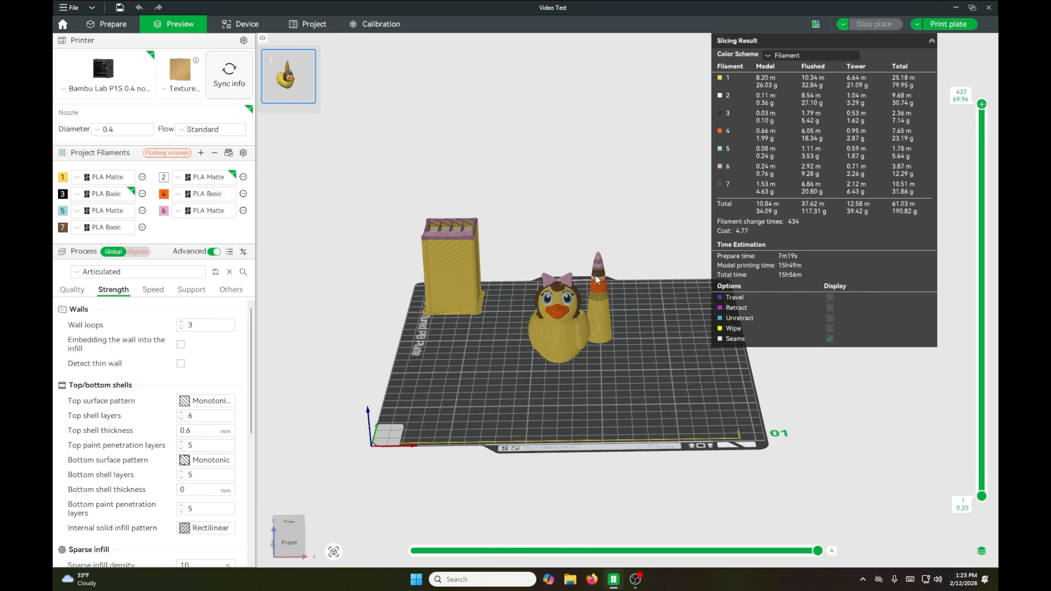
scroll(626, 304, up, 6)
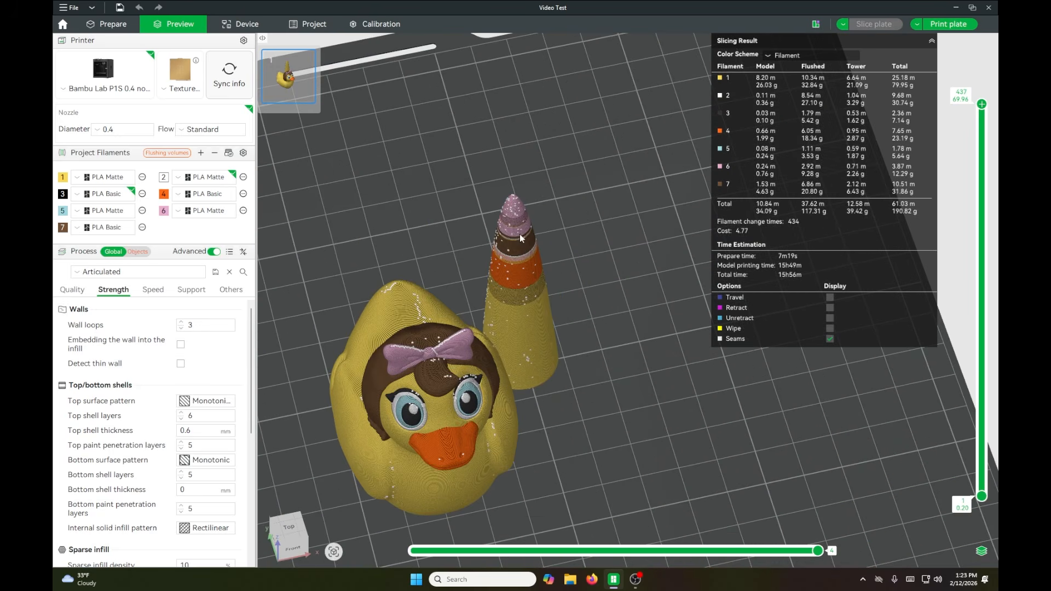
scroll(599, 268, down, 2)
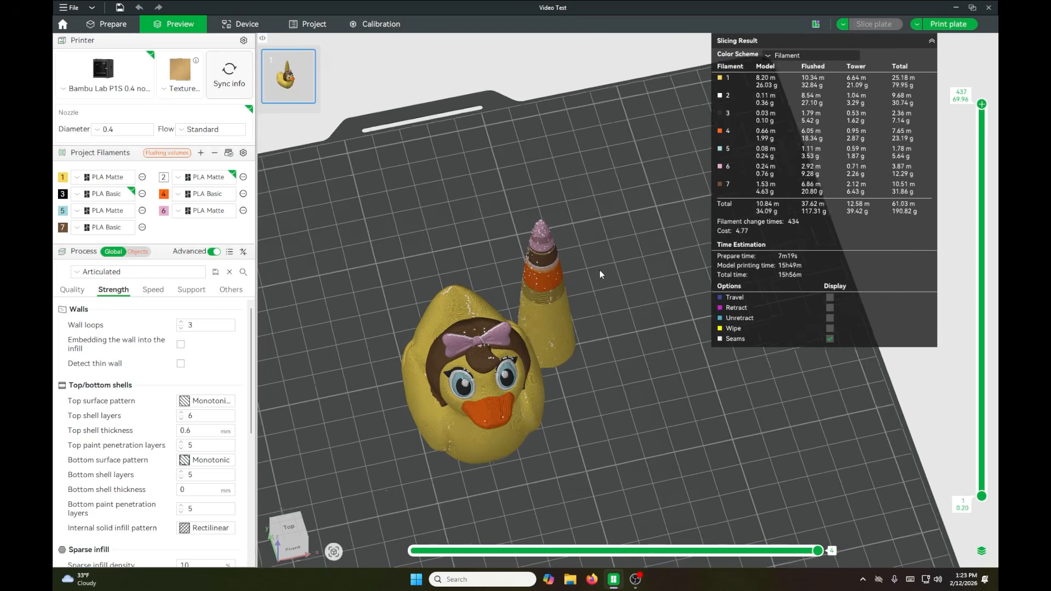
drag(603, 281, 610, 273)
scroll(610, 272, down, 1)
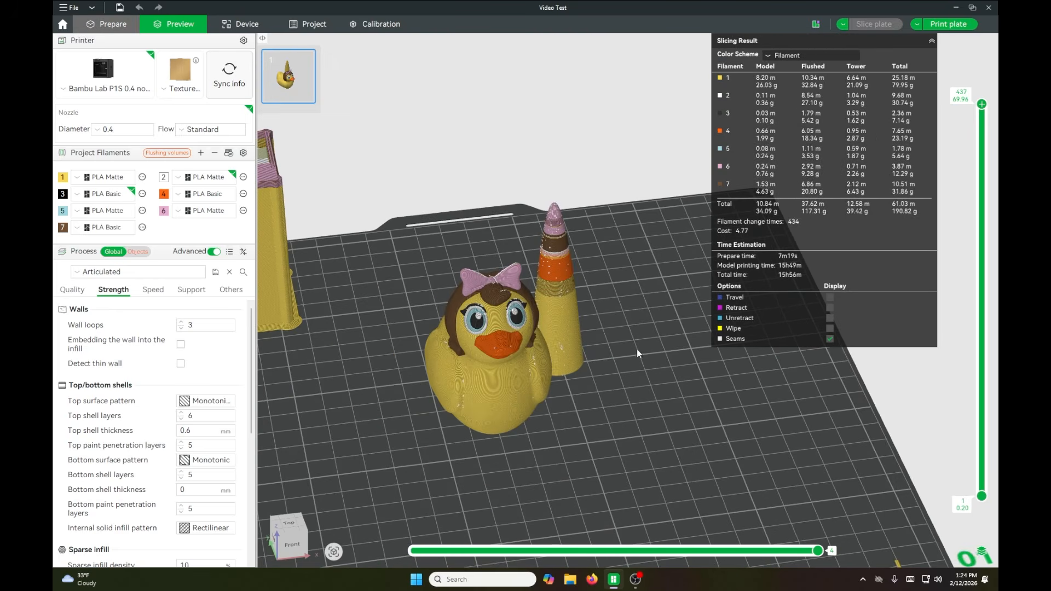
Step: Move the rounded cone off the plate and group the cylinder with the other flush shapes beside the plate
key(Tab)
scroll(649, 339, down, 3)
drag(598, 328, 957, 301)
scroll(757, 351, down, 4)
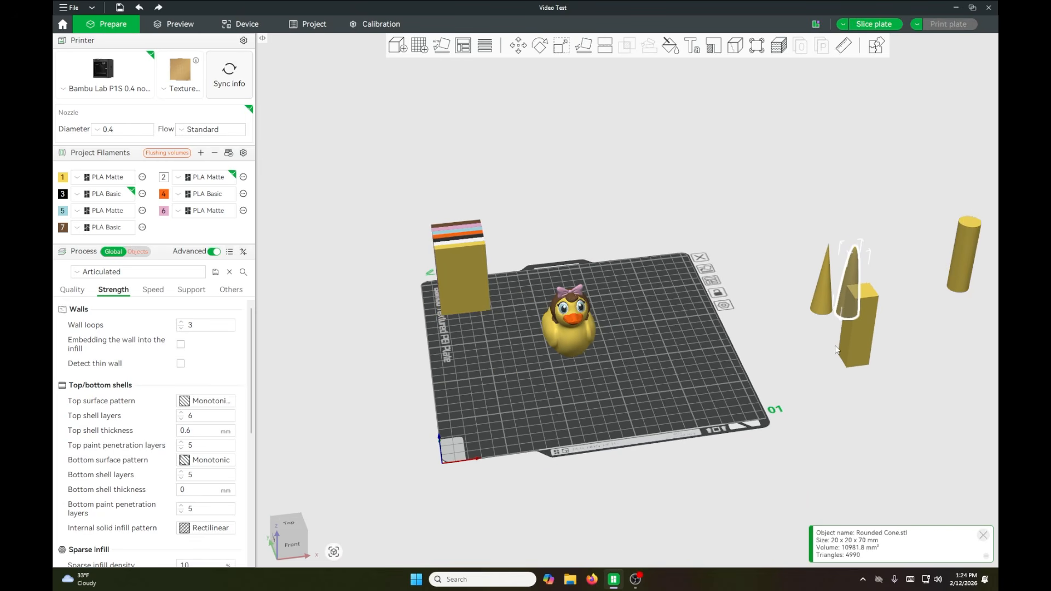
drag(835, 347, 835, 352)
drag(962, 283, 847, 372)
scroll(838, 383, up, 5)
right_drag(861, 379, 548, 381)
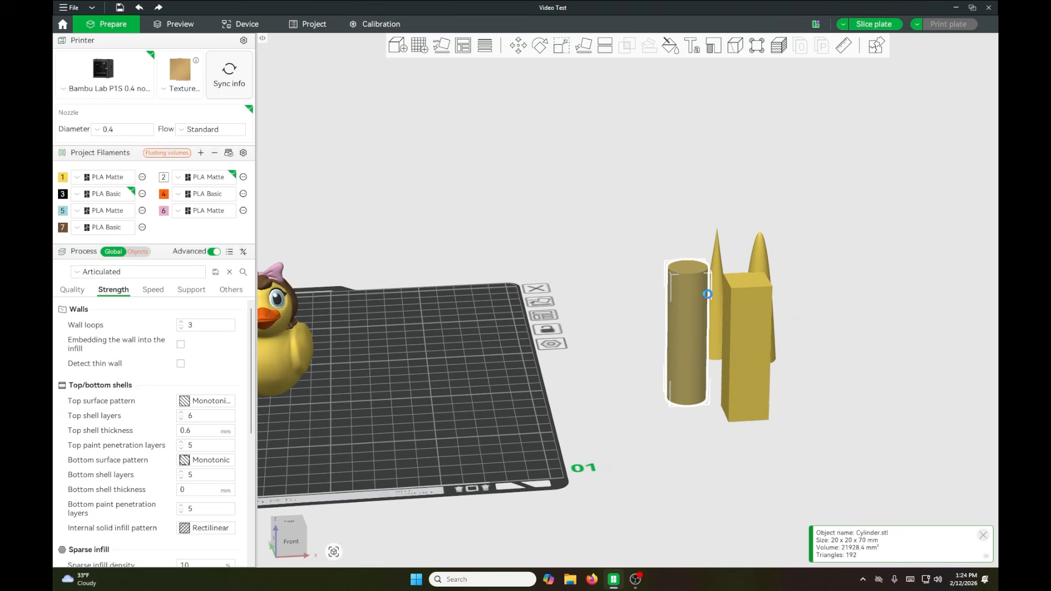
mouse_move(674, 415)
mouse_down()
mouse_move(684, 424)
mouse_move(673, 411)
mouse_up()
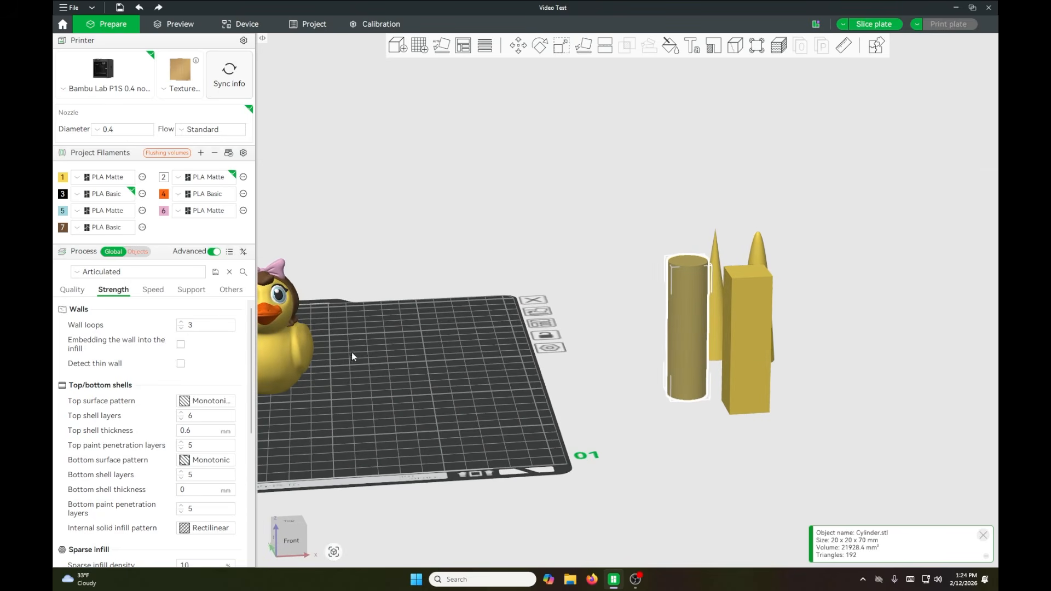
right_drag(351, 353, 701, 378)
click(560, 352)
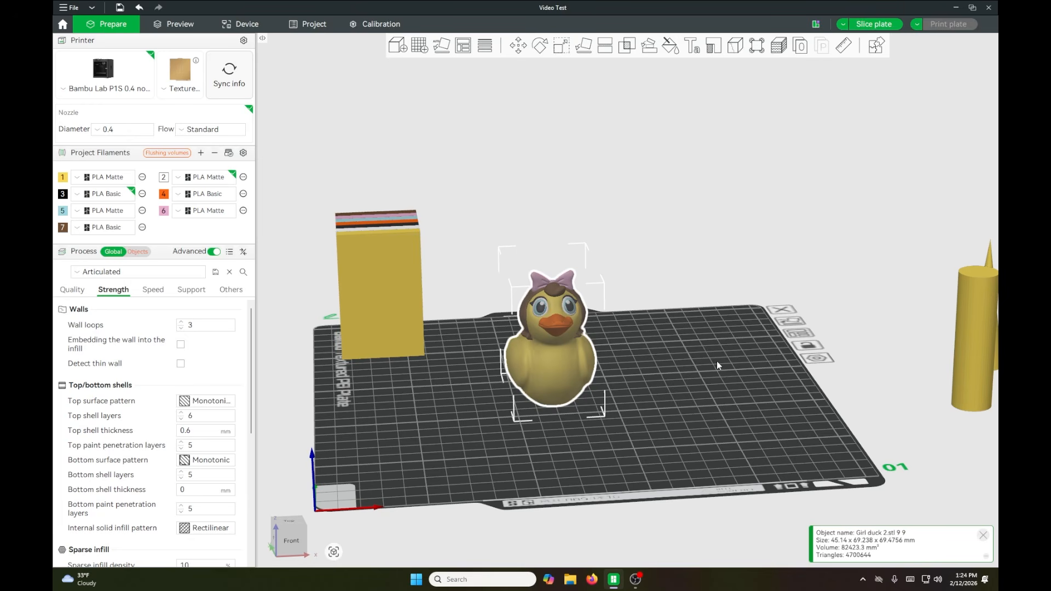
drag(717, 360, 673, 424)
drag(641, 391, 680, 372)
click(562, 47)
click(677, 373)
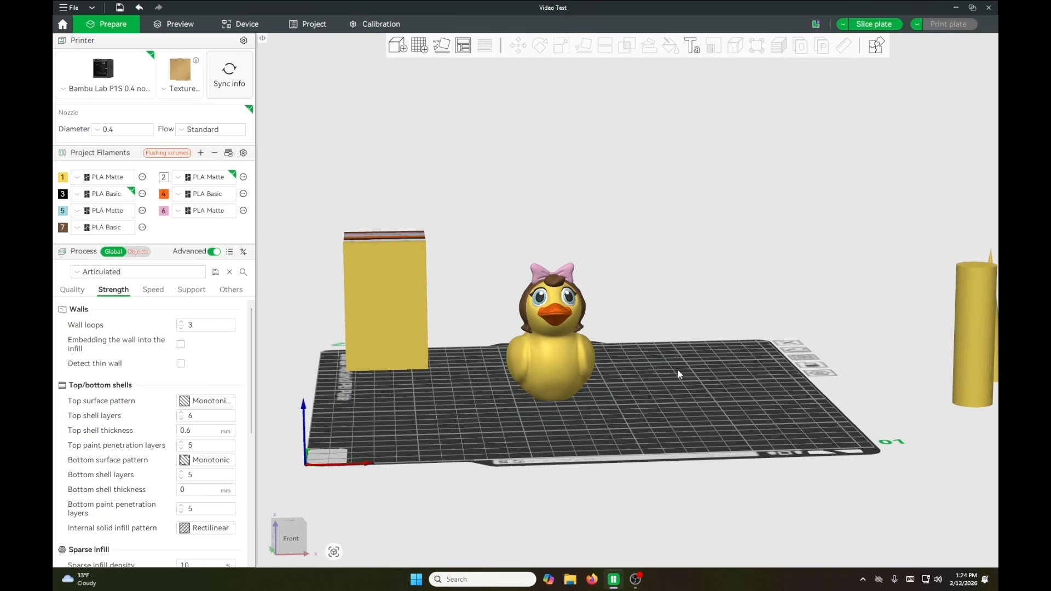
drag(633, 371, 616, 354)
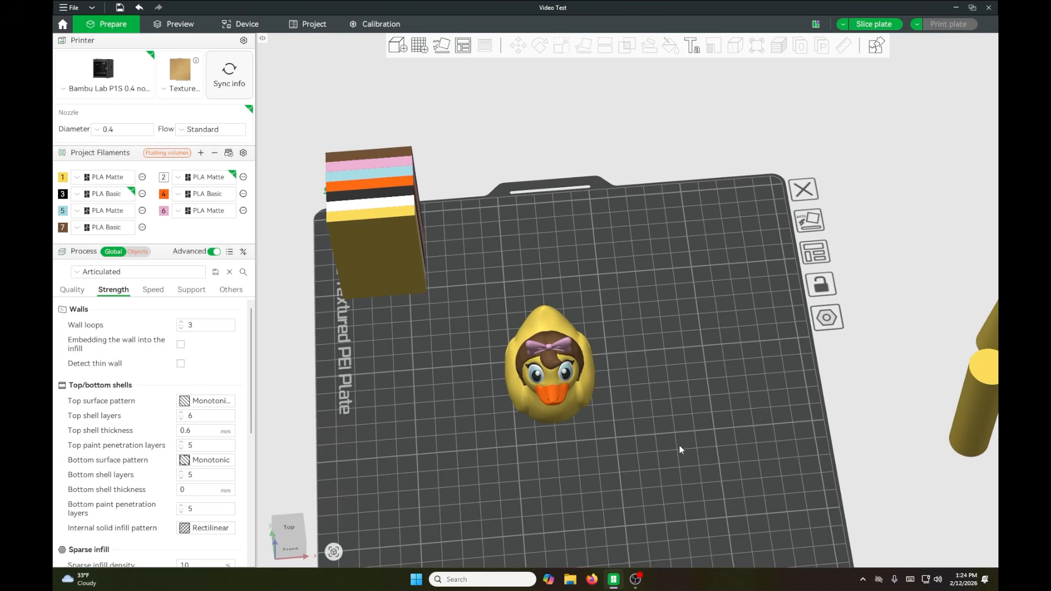
drag(679, 446, 641, 393)
drag(647, 355, 658, 370)
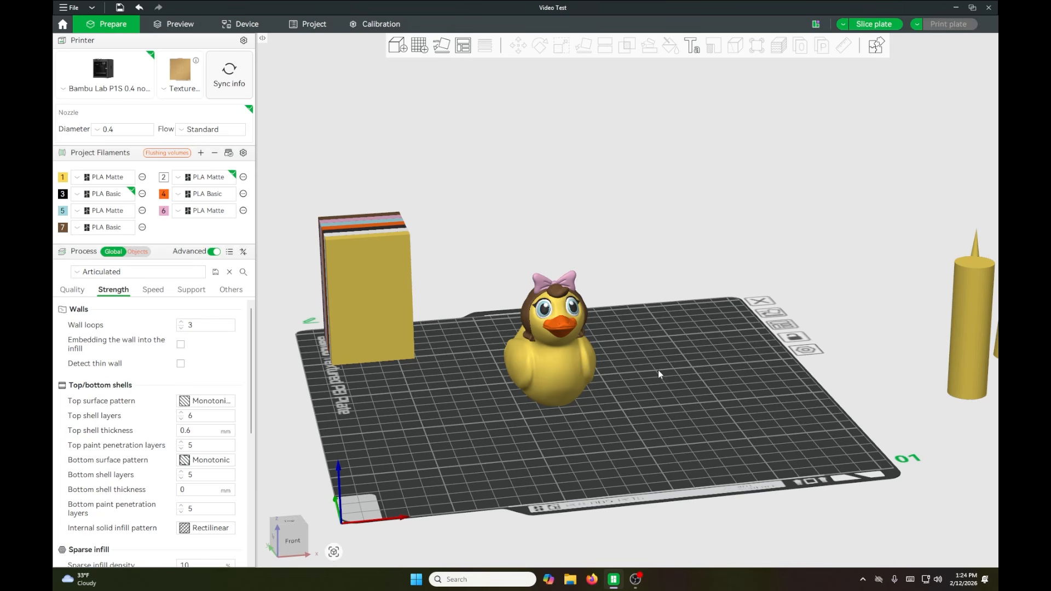
drag(654, 377, 649, 376)
scroll(649, 375, down, 2)
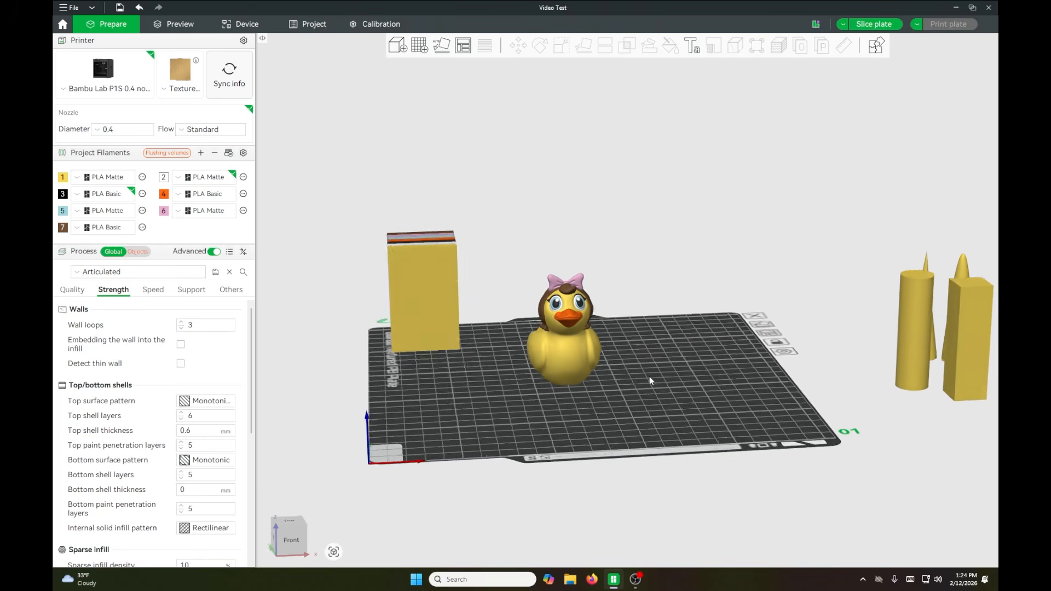
scroll(646, 379, up, 3)
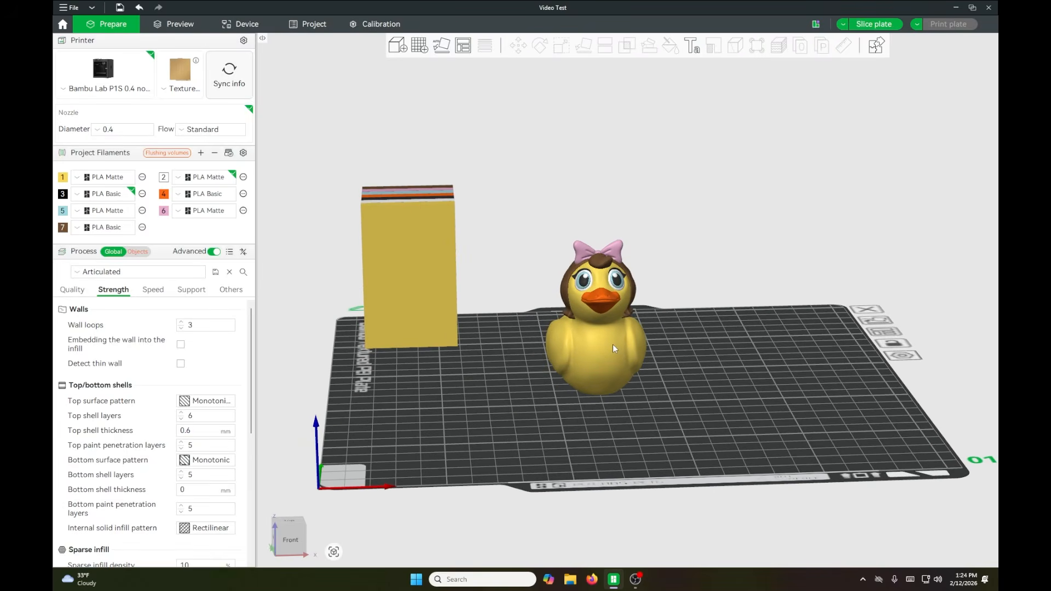
Step: Fill the bed with copies of the duck and slice the plate
click(613, 344)
drag(711, 353, 634, 365)
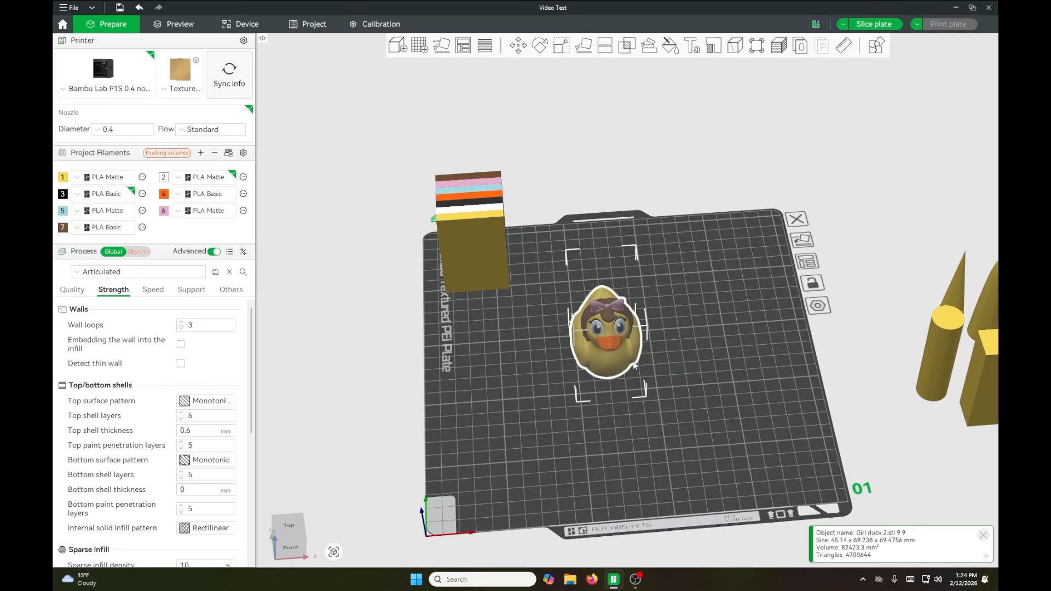
right_click(598, 367)
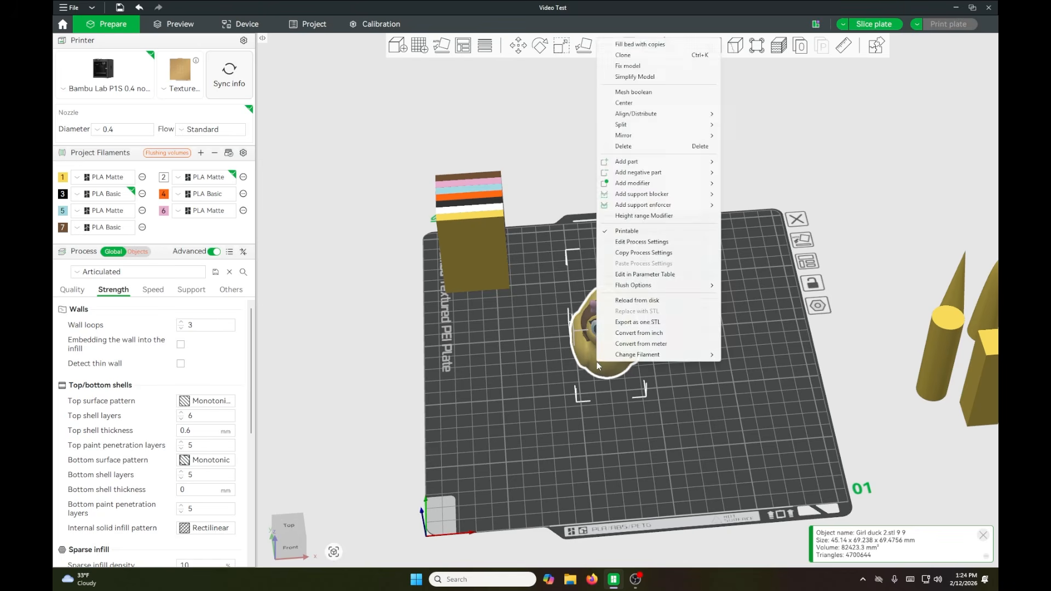
click(641, 45)
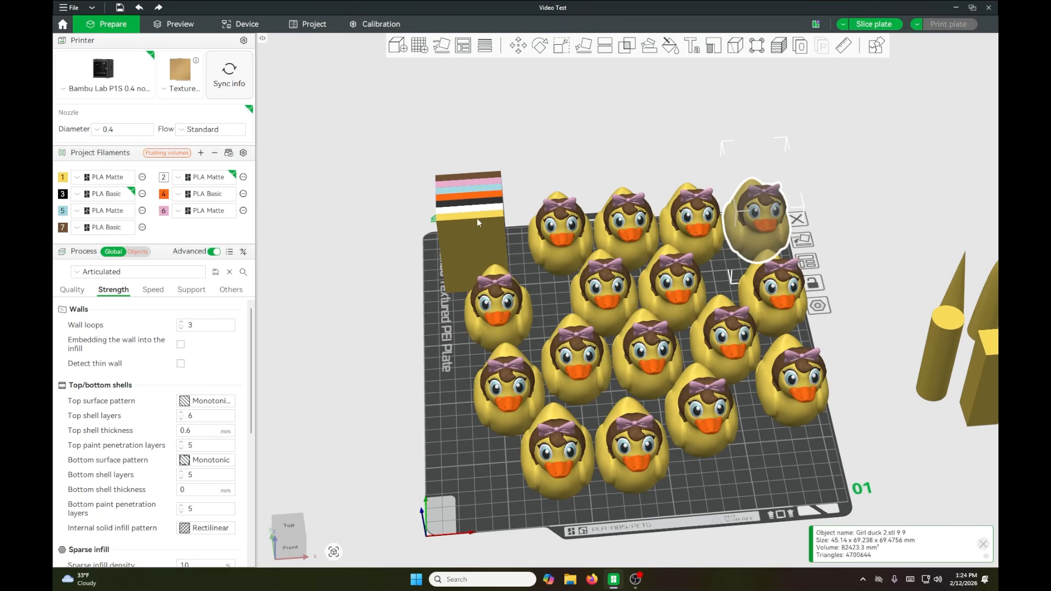
click(186, 28)
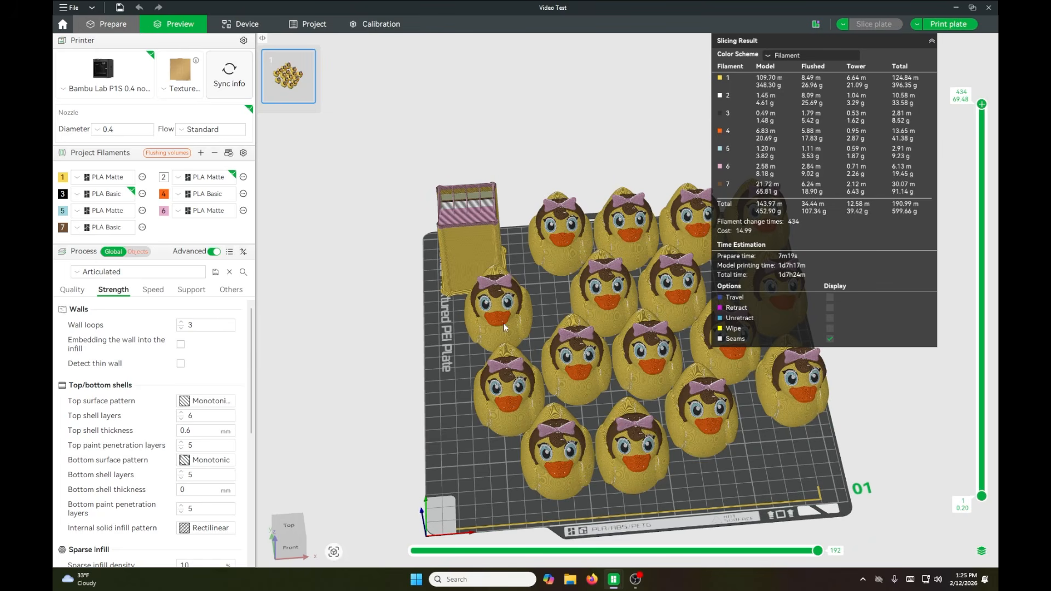
Step: Delete the two ducks directly in front of the prime tower from the full plate
key(Tab)
drag(503, 323, 511, 396)
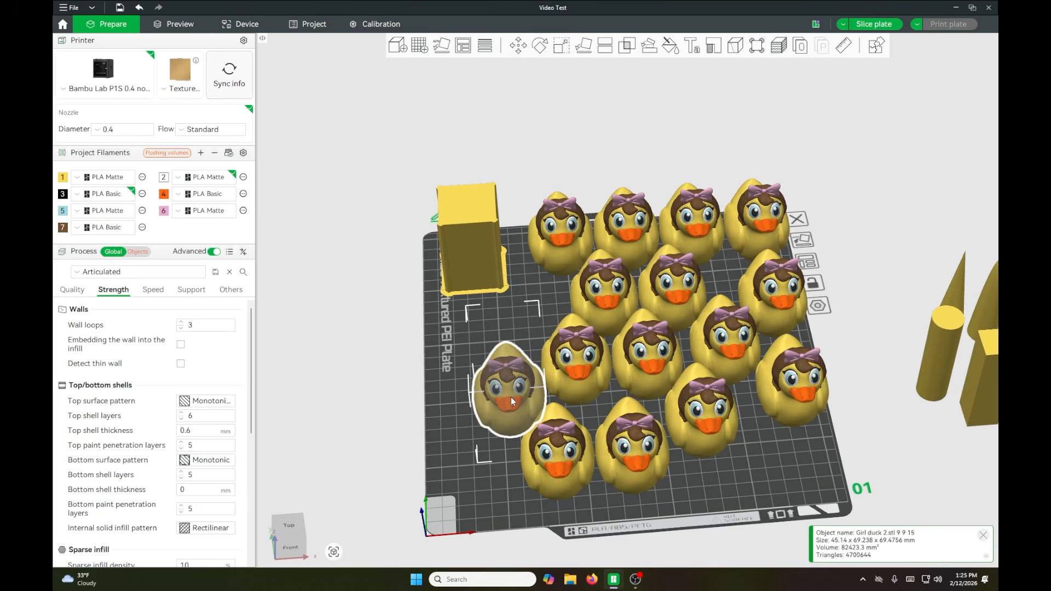
key(ctrl+z)
Step: Place the ghost with the heart in the freed space before the prime tower and enable flushing into this object
scroll(905, 410, down, 3)
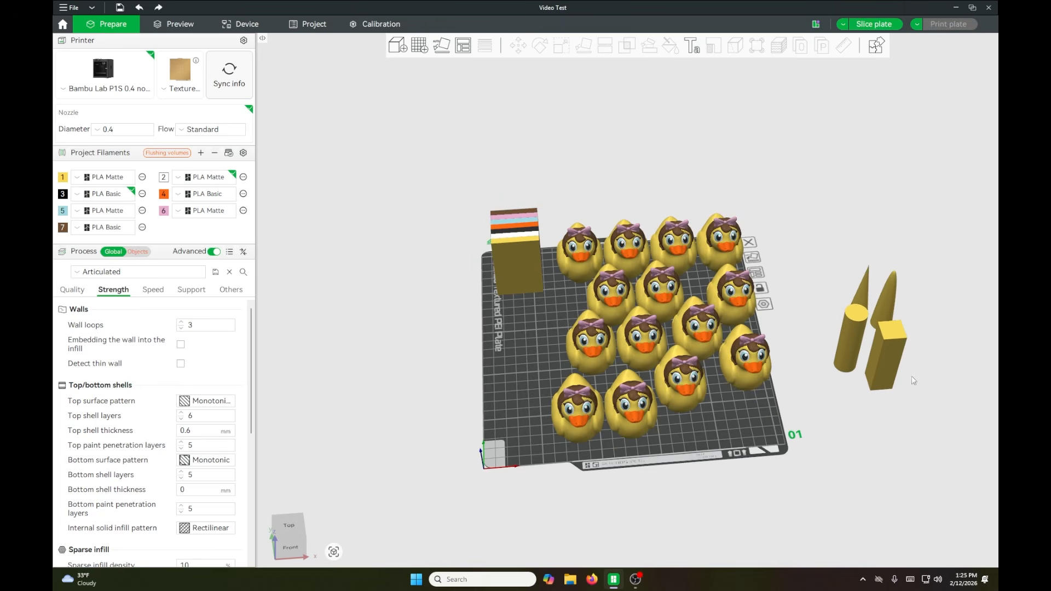
right_drag(884, 430, 783, 431)
drag(986, 300, 404, 349)
click(425, 408)
scroll(548, 374, up, 4)
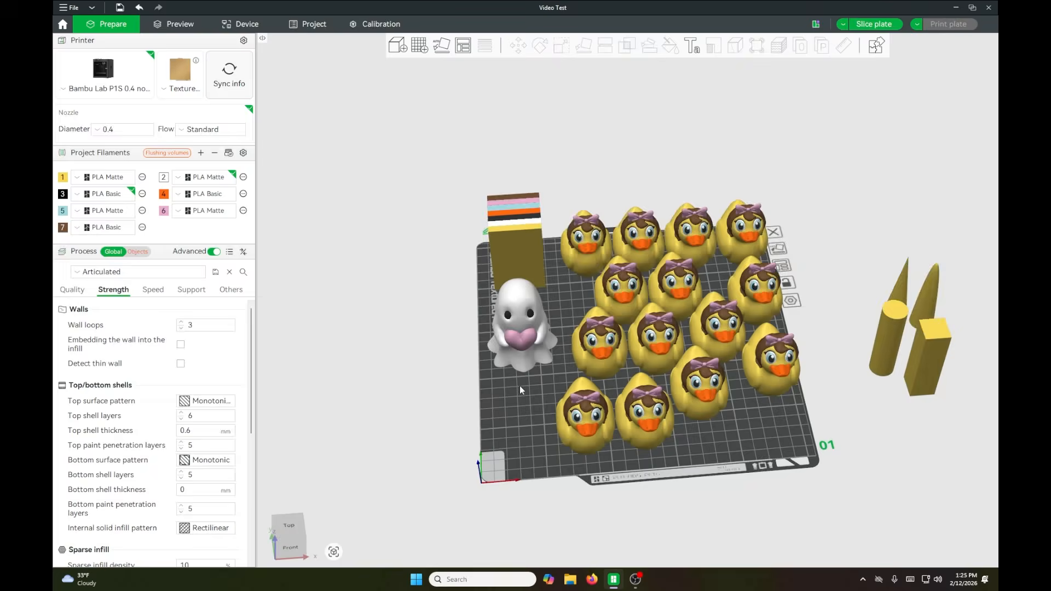
right_click(496, 360)
mouse_move(591, 280)
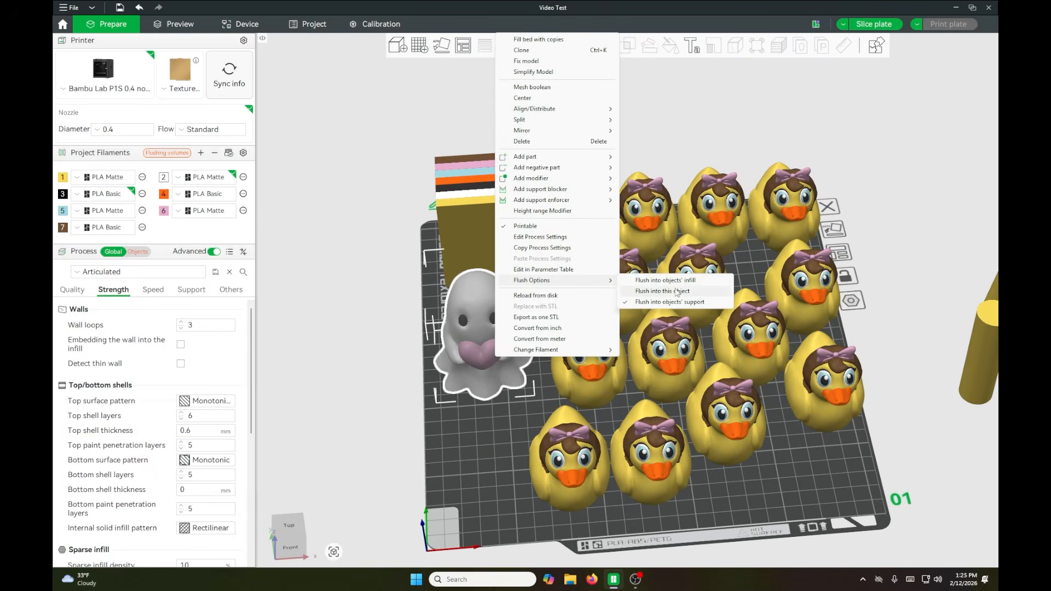
click(684, 293)
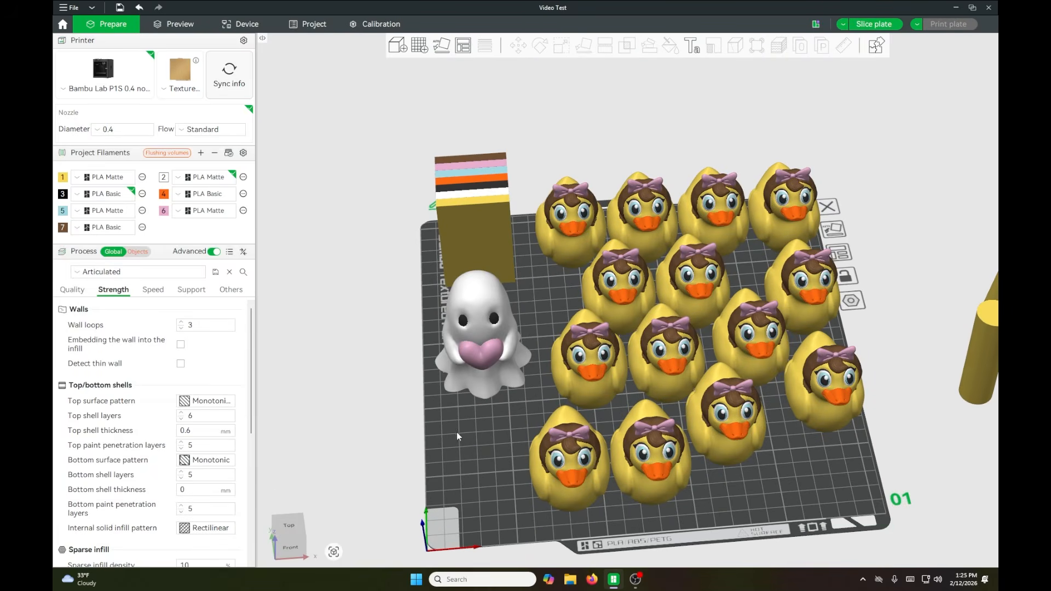
Step: Duplicate the ghost and position the copy in the empty space in front of the first one
drag(456, 431, 475, 343)
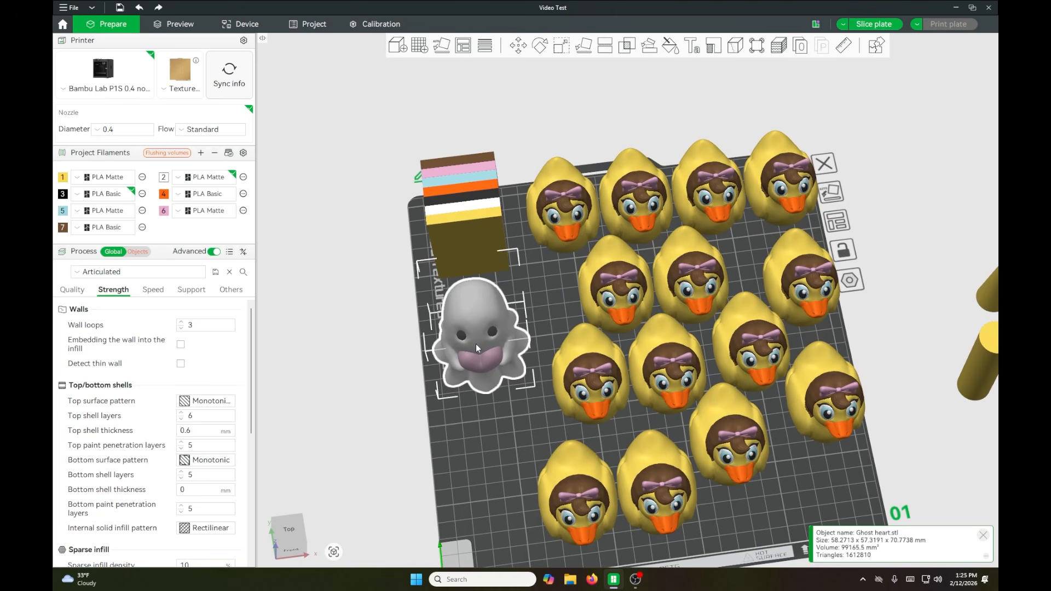
click(477, 383)
key(ctrl+v)
drag(490, 429, 490, 434)
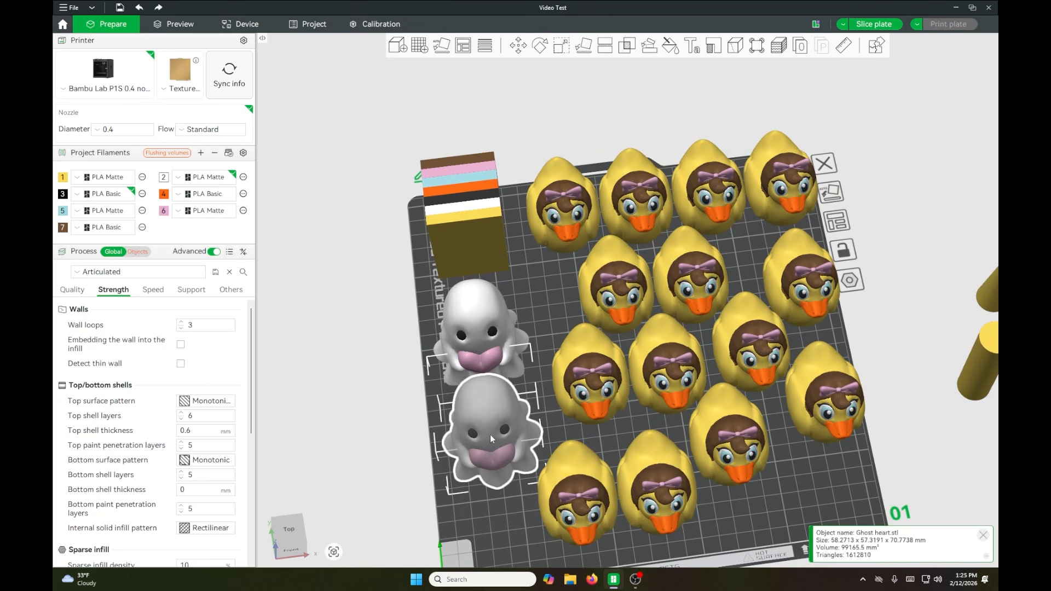
Step: Slice the plate holding the ducks and the two ghosts, and open the sliced preview
click(385, 418)
drag(925, 450, 921, 439)
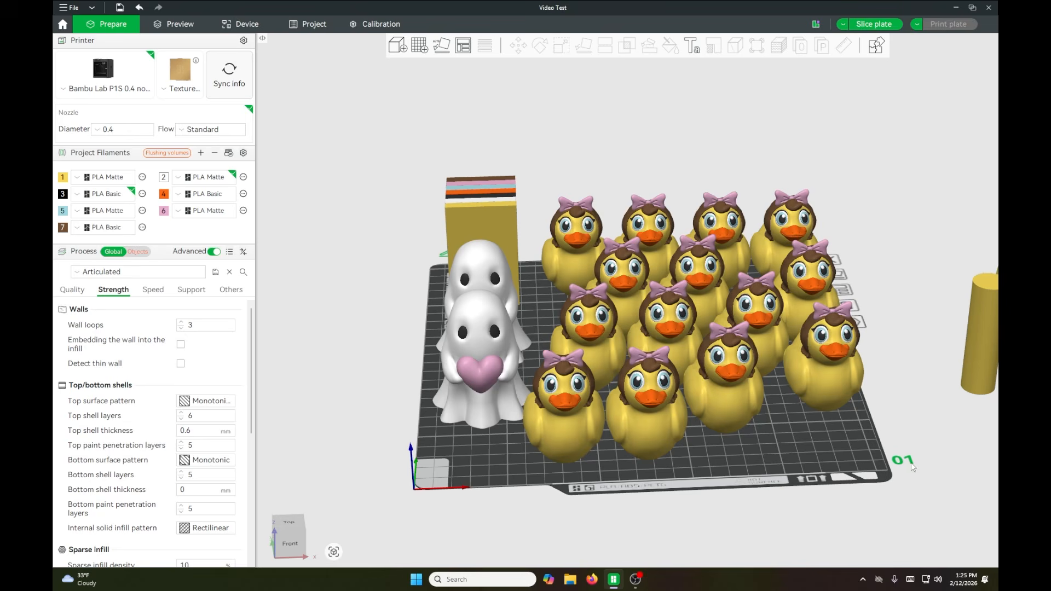
click(181, 25)
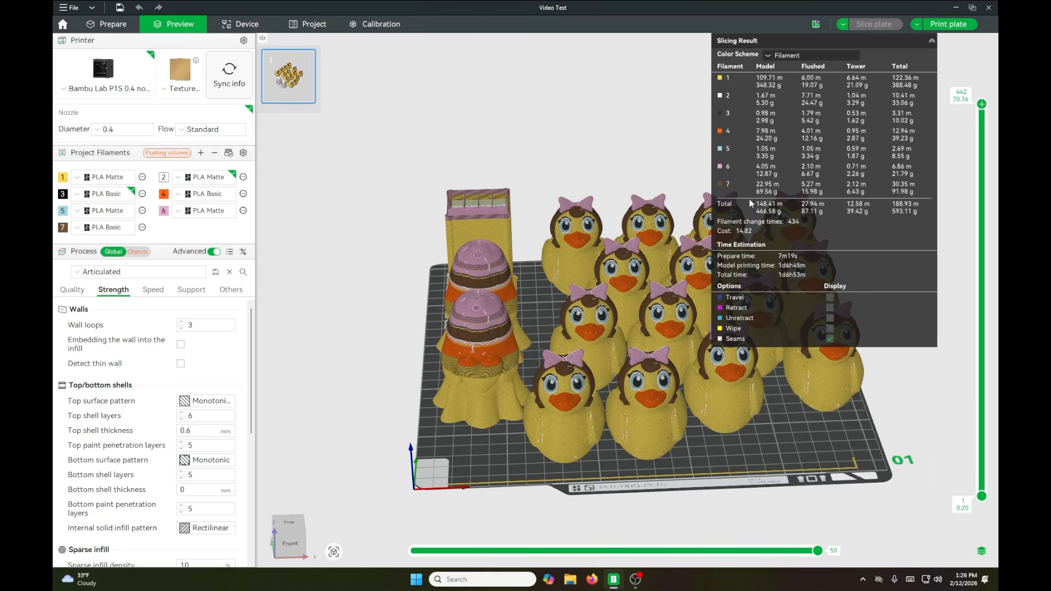
Step: Examine the sliced preview of the full plate, checking the color layers in the two ghosts and the flushed filament totals
drag(915, 386, 892, 398)
scroll(502, 351, up, 2)
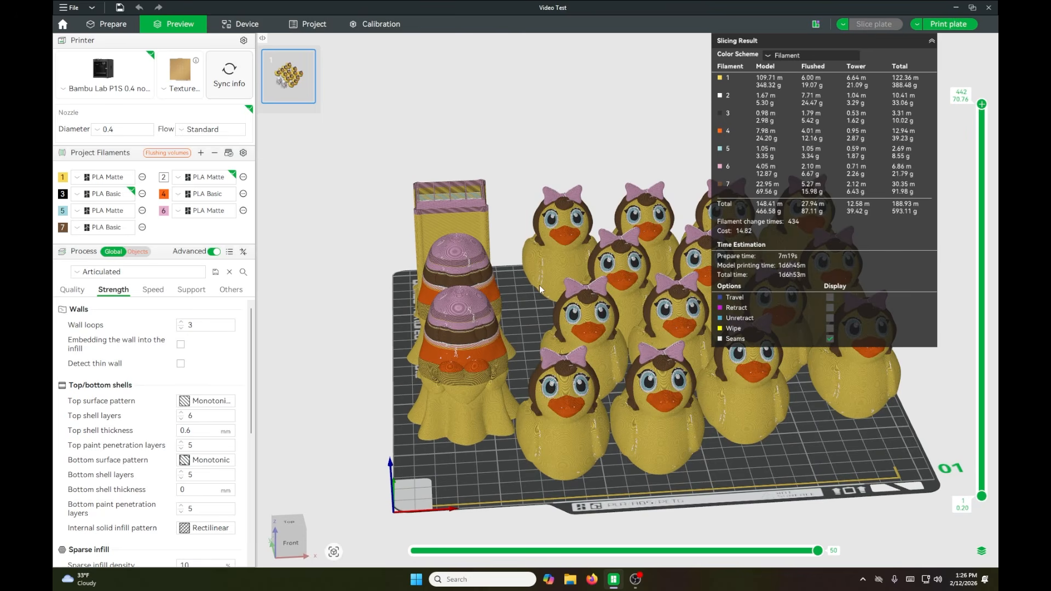
drag(409, 297, 731, 475)
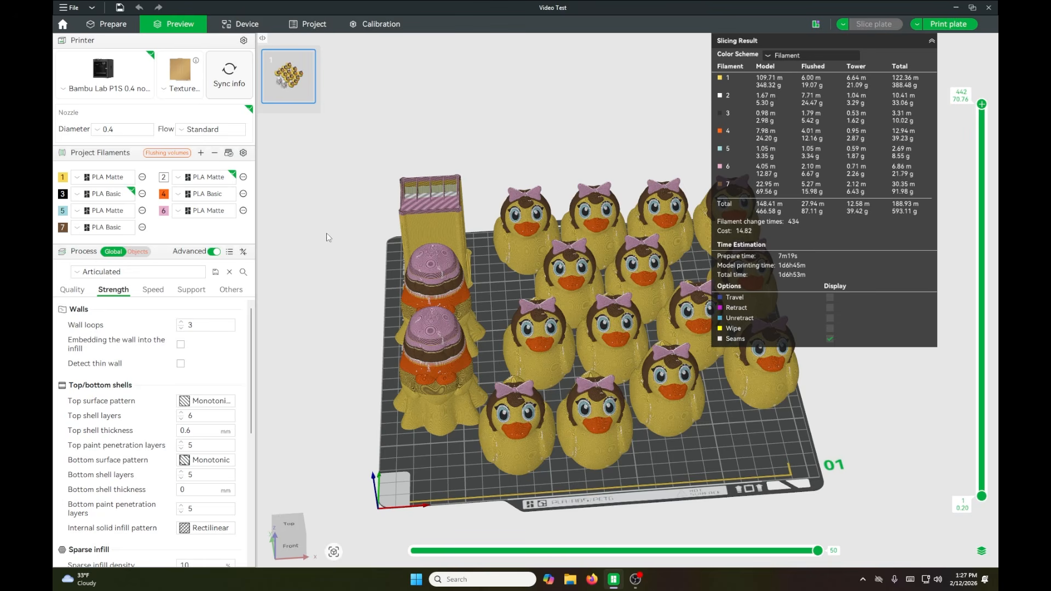
scroll(328, 277, up, 2)
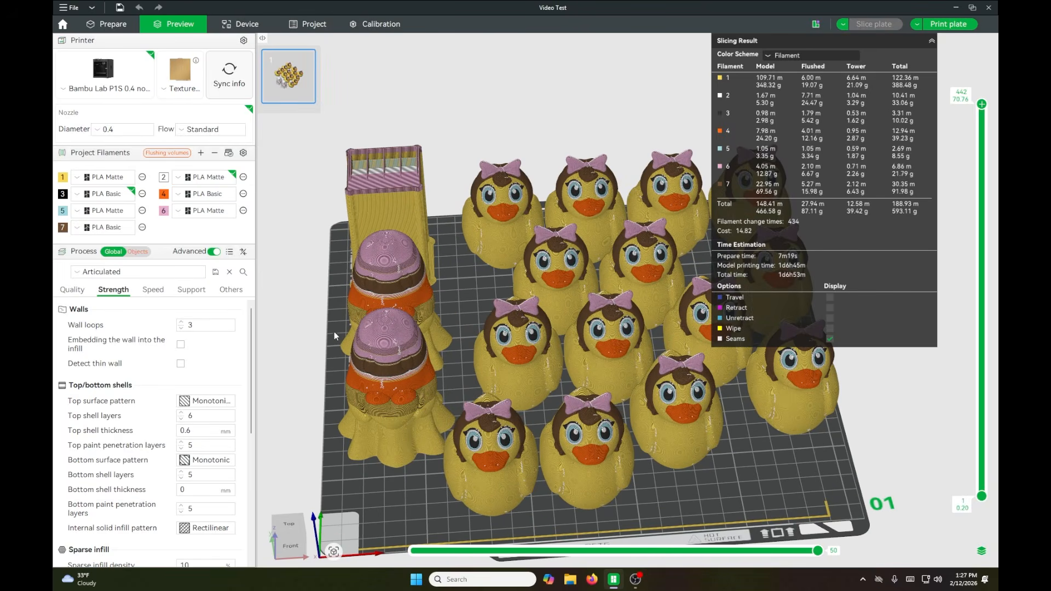
scroll(350, 335, down, 2)
right_drag(476, 351, 484, 339)
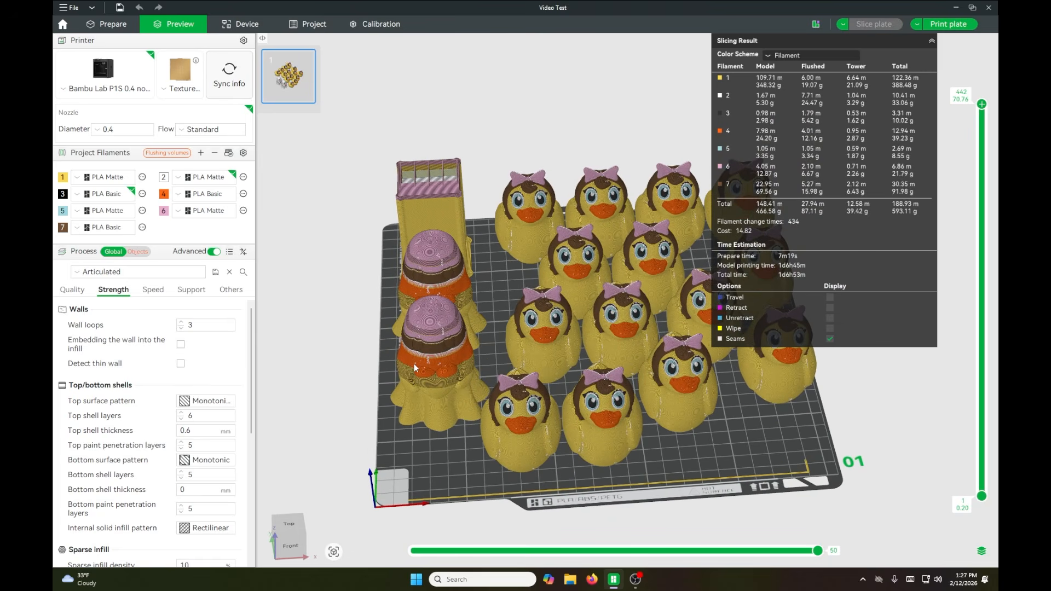
drag(368, 397, 432, 463)
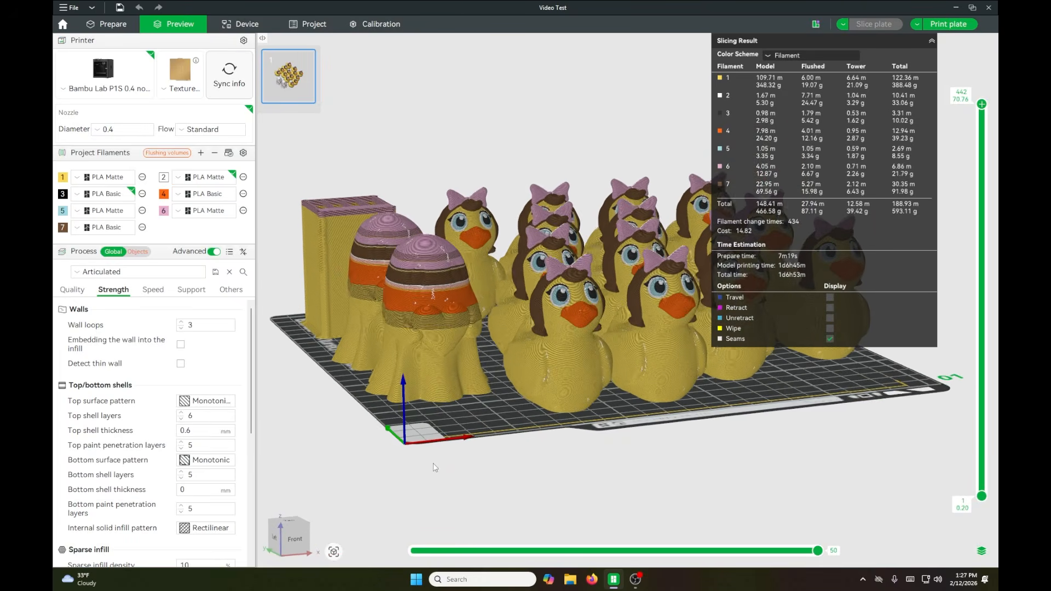
scroll(405, 364, up, 5)
scroll(431, 358, up, 1)
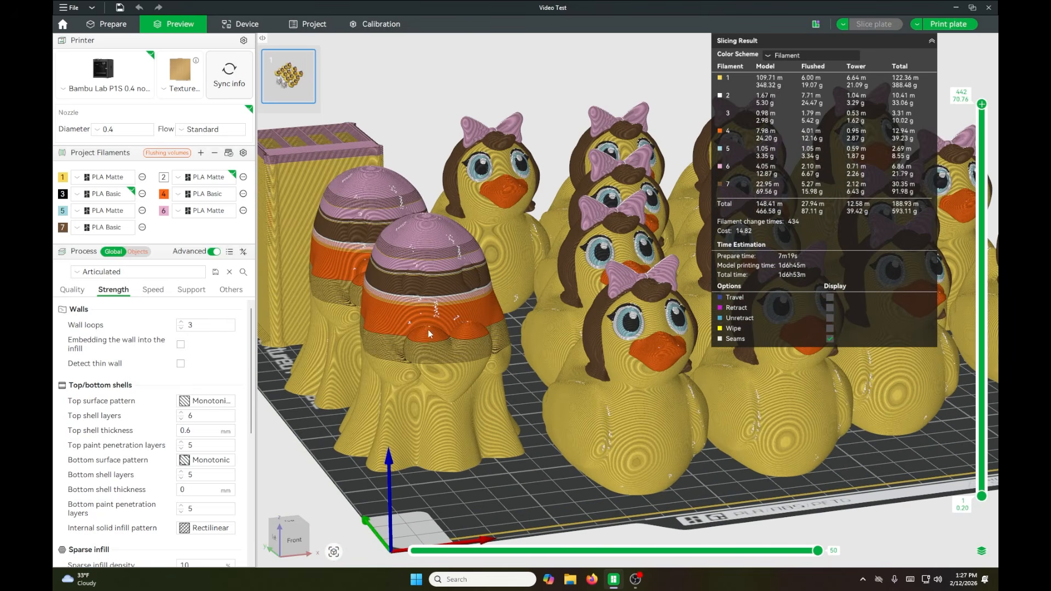
scroll(476, 394, down, 8)
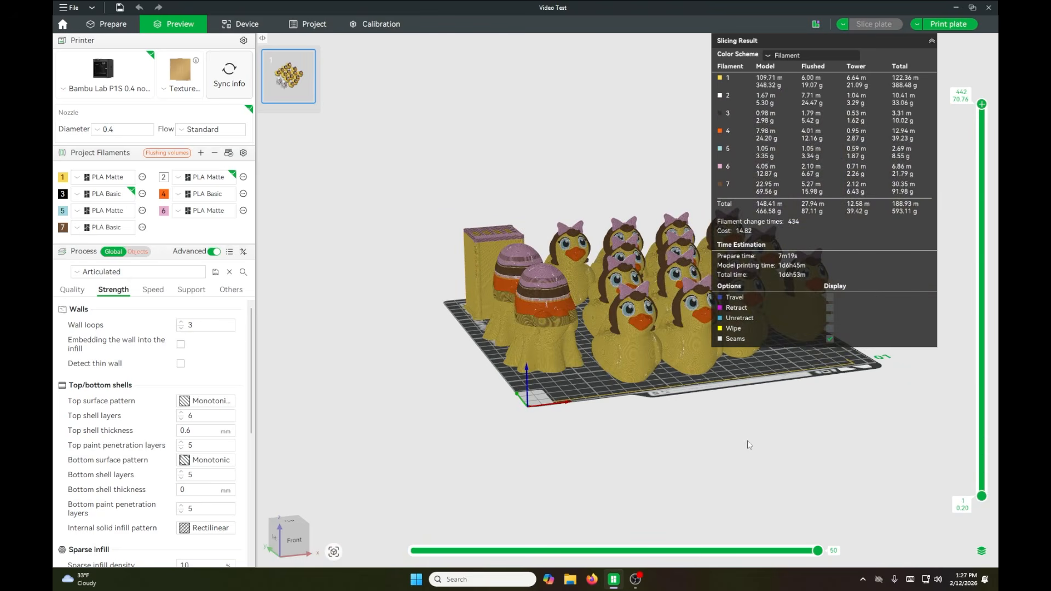
drag(622, 463, 541, 389)
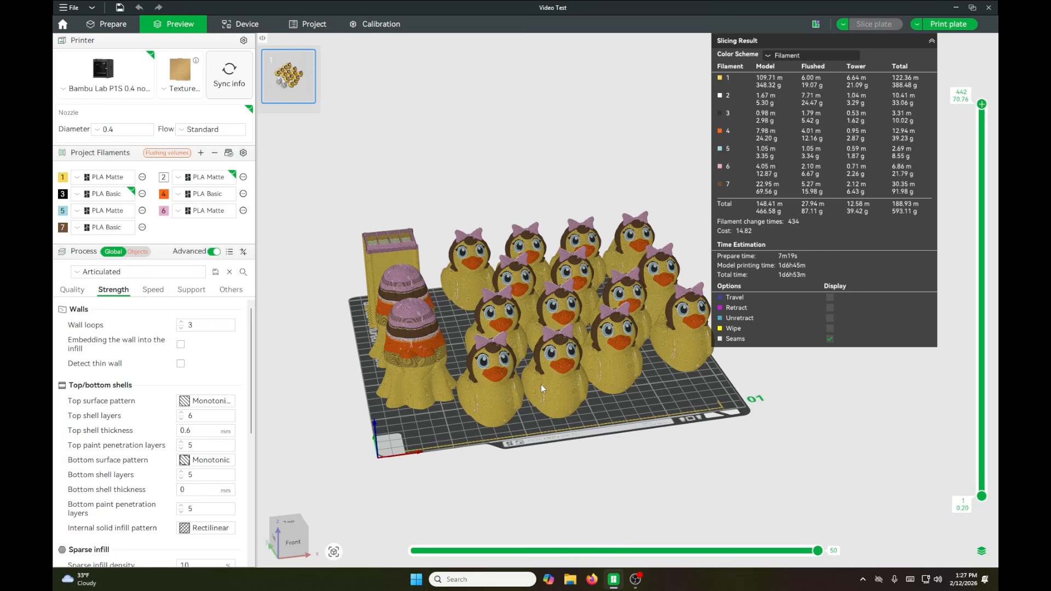
scroll(602, 421, up, 3)
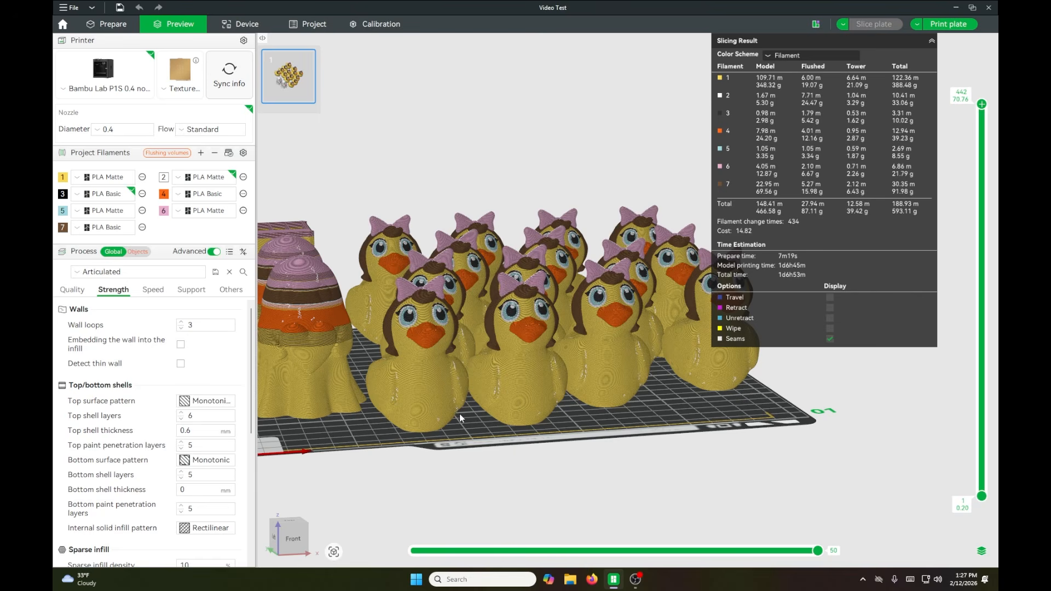
scroll(360, 164, down, 3)
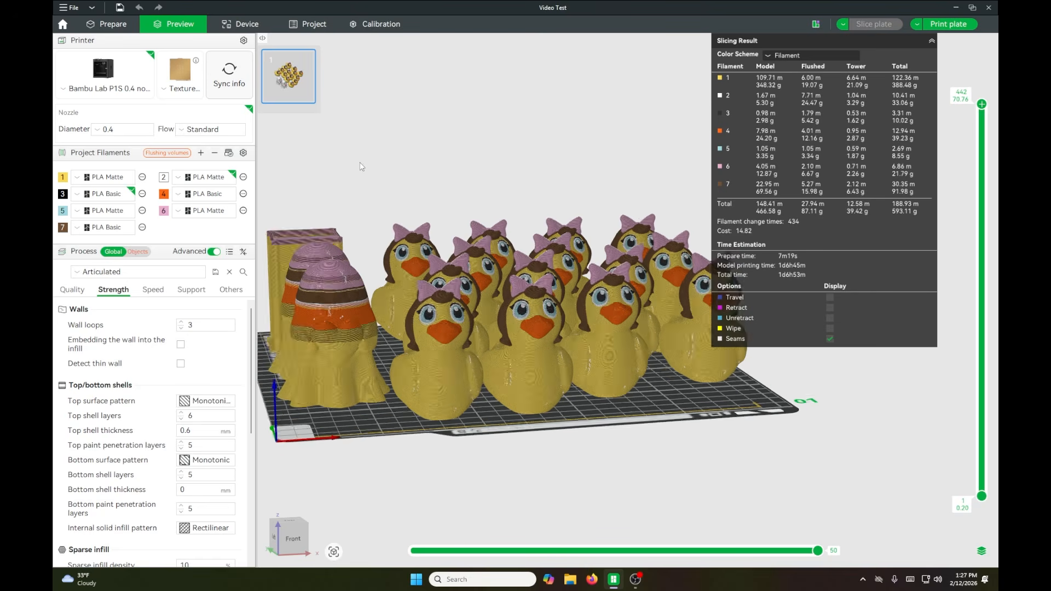
drag(649, 443, 643, 463)
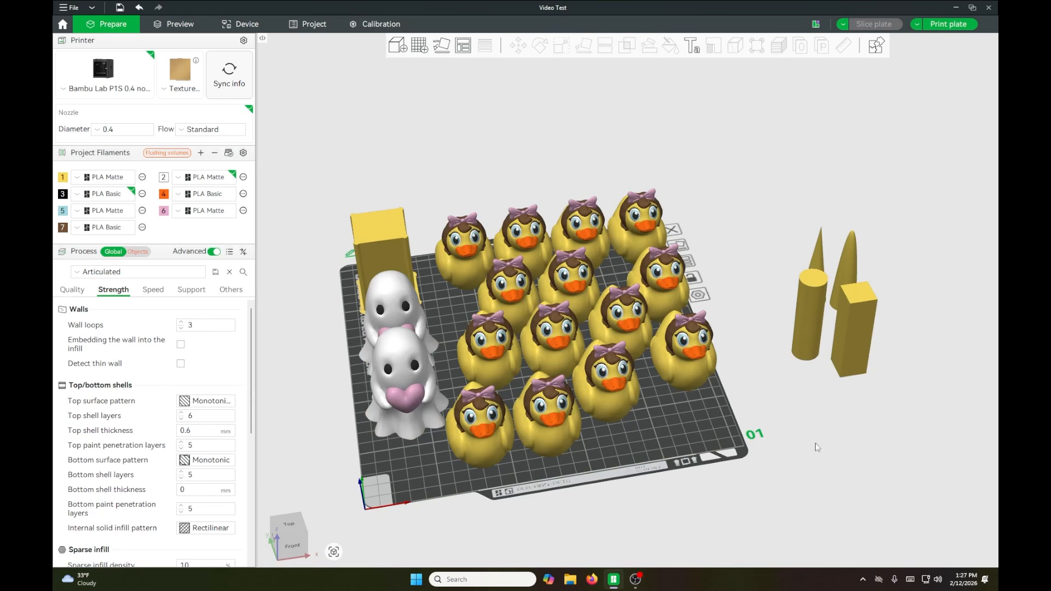
Step: Scale the front duck next to the ghosts uniformly to 60%
right_drag(814, 442, 851, 451)
drag(850, 449, 849, 441)
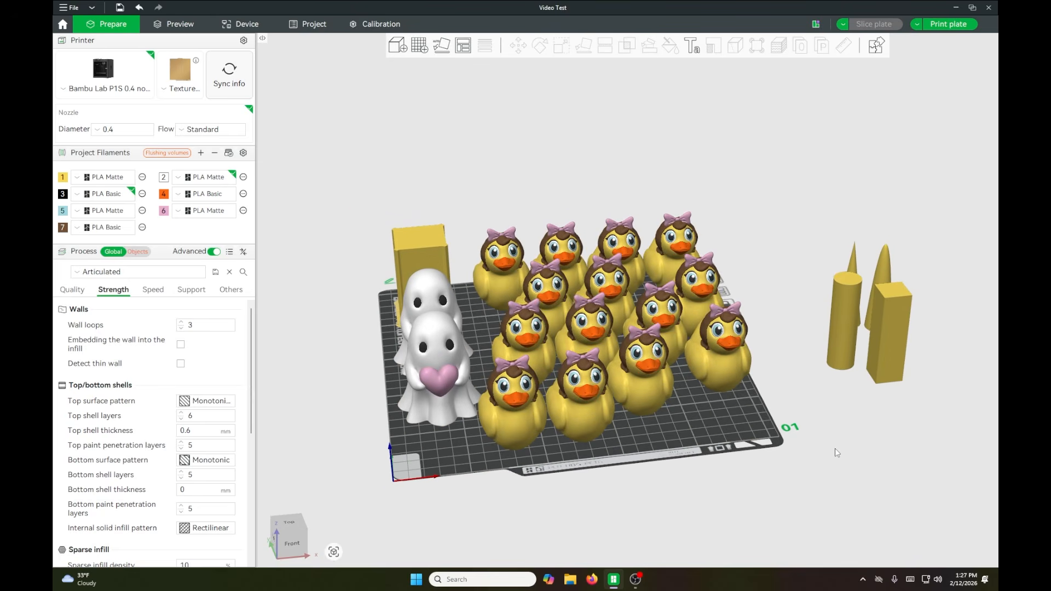
scroll(671, 435, up, 2)
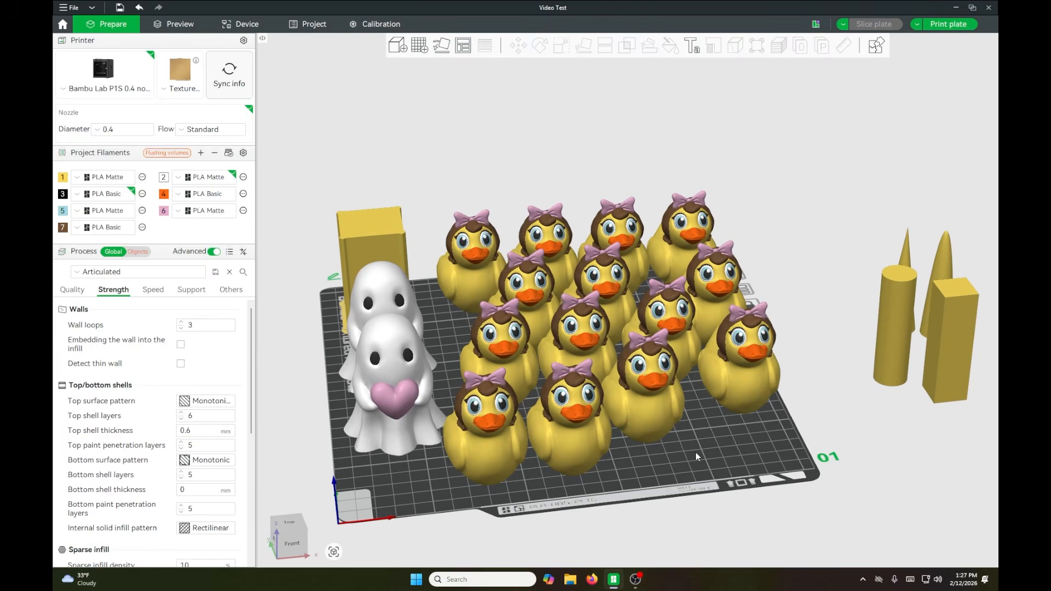
click(487, 429)
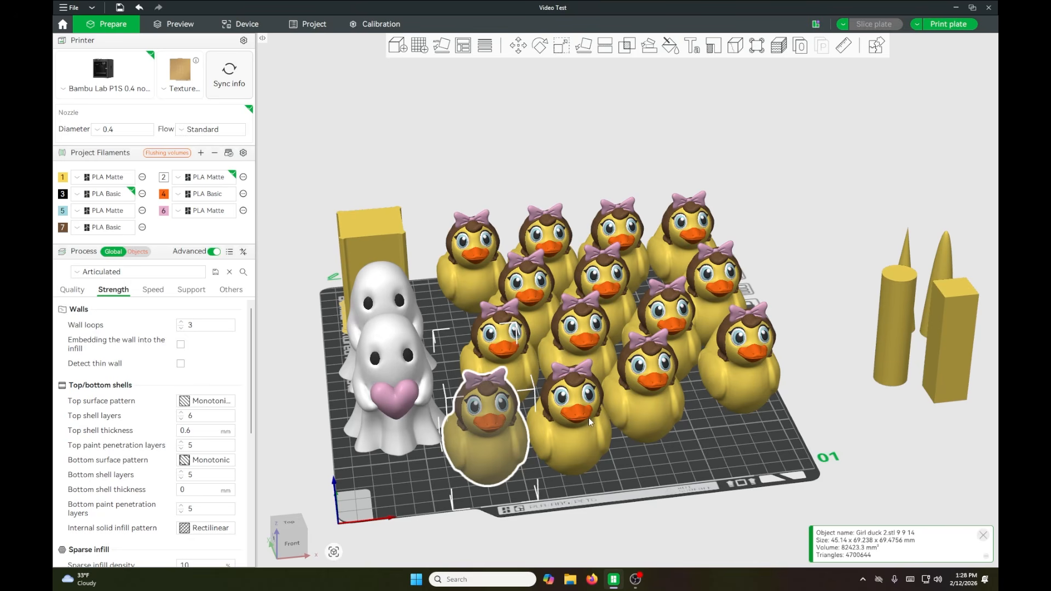
click(561, 44)
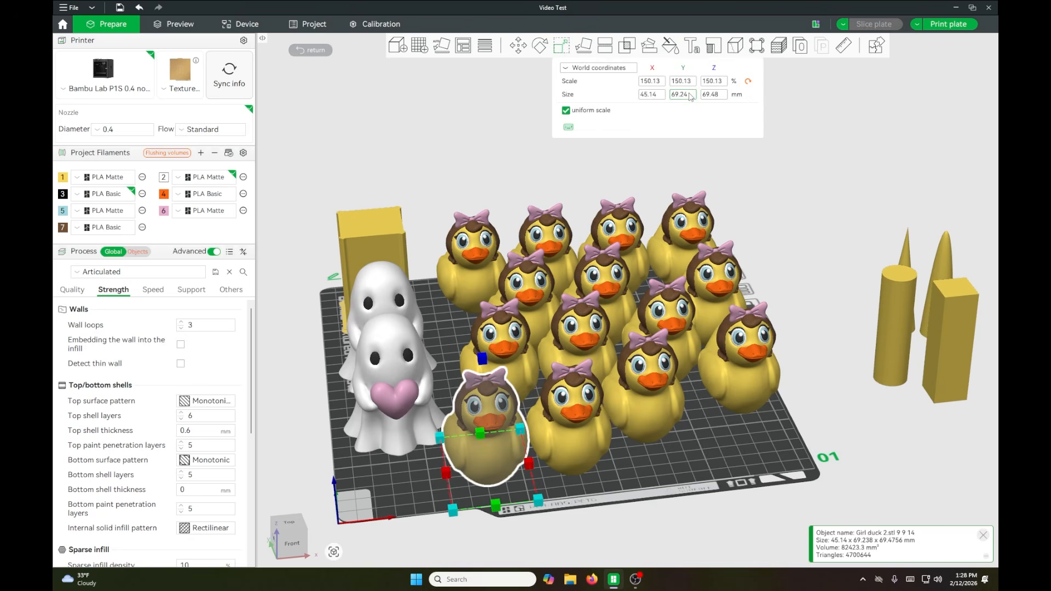
click(707, 81)
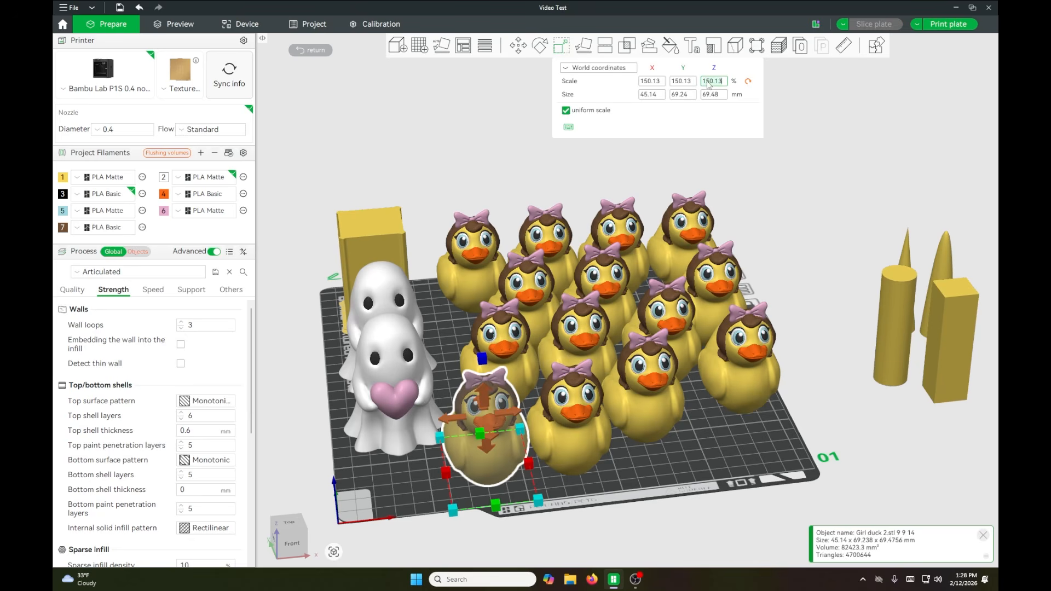
key(BackSpace)
key(BackSpace)
key(BackSpace)
key(BackSpace)
key(BackSpace)
key(BackSpace)
text(60)
key(Return)
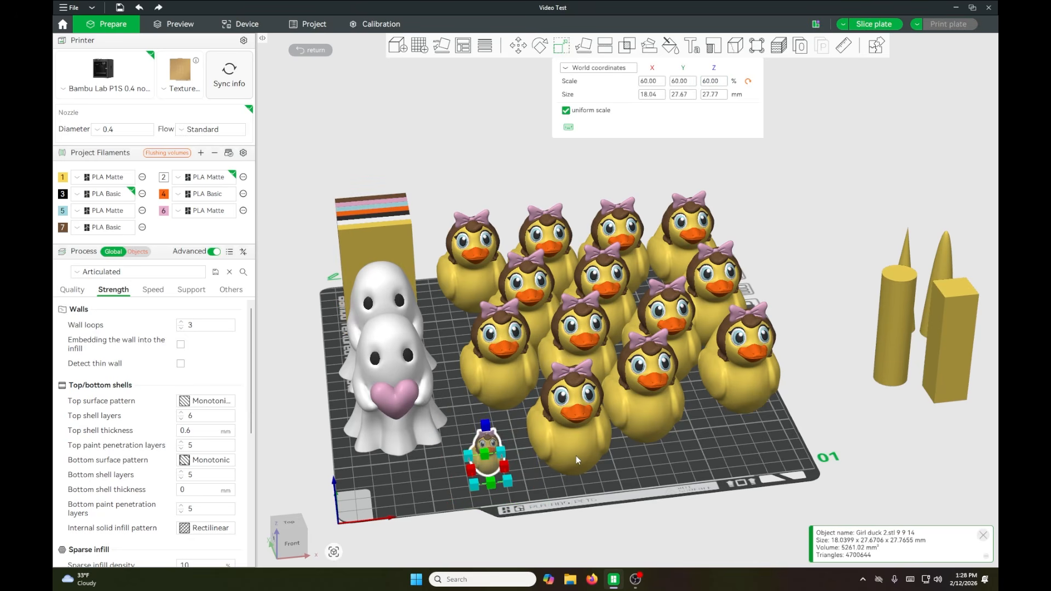
click(644, 467)
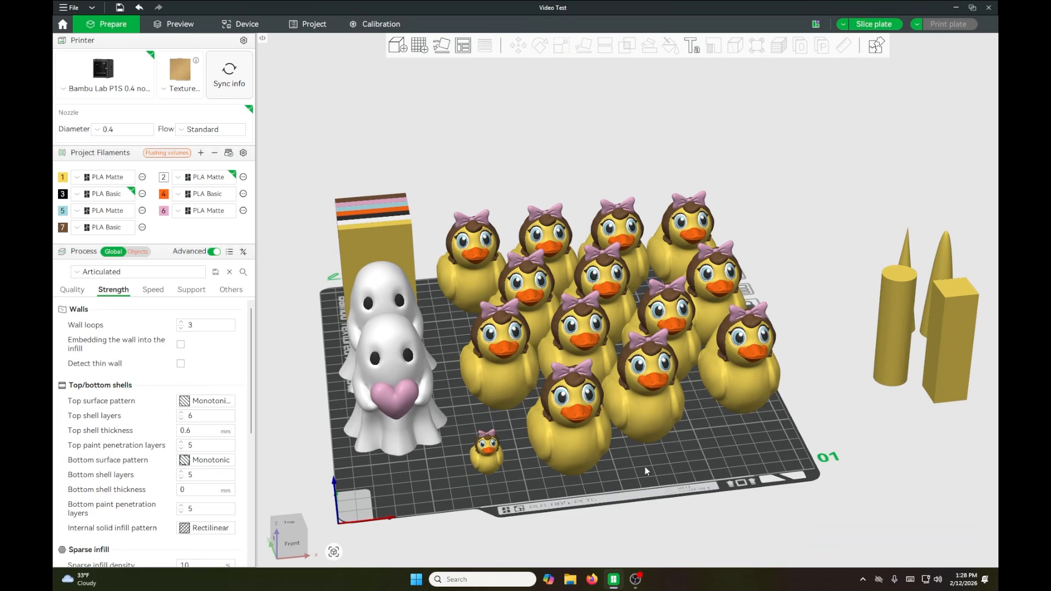
Step: Delete all the full-size ducks and the rear ghost, keeping only the front ghost and the small duck
key(ctrl+a)
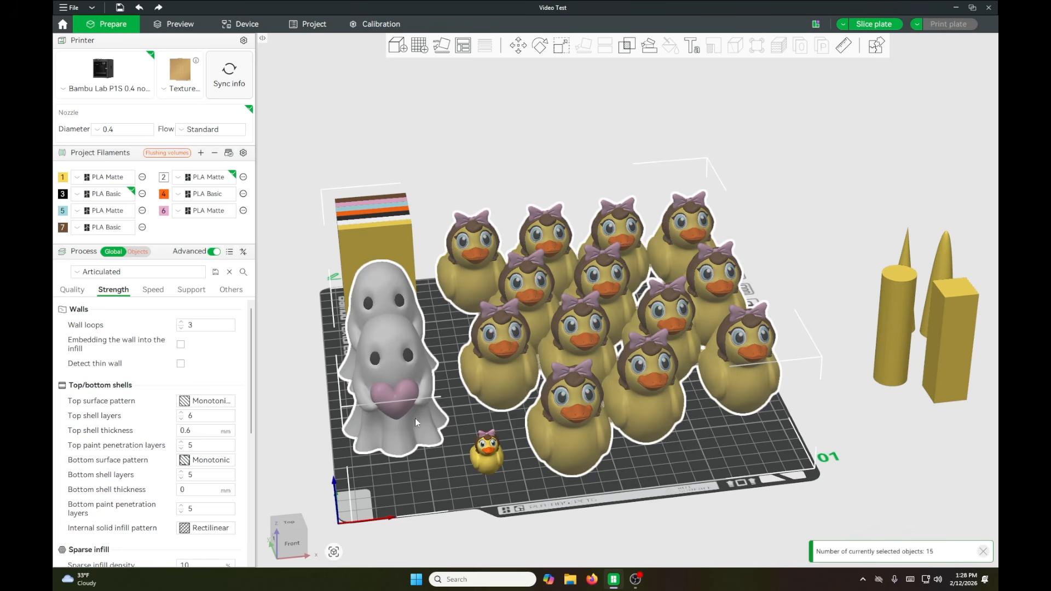
ctrl+click(416, 427)
key(Delete)
Step: Scale the remaining ghost with the heart uniformly to 50%
click(416, 428)
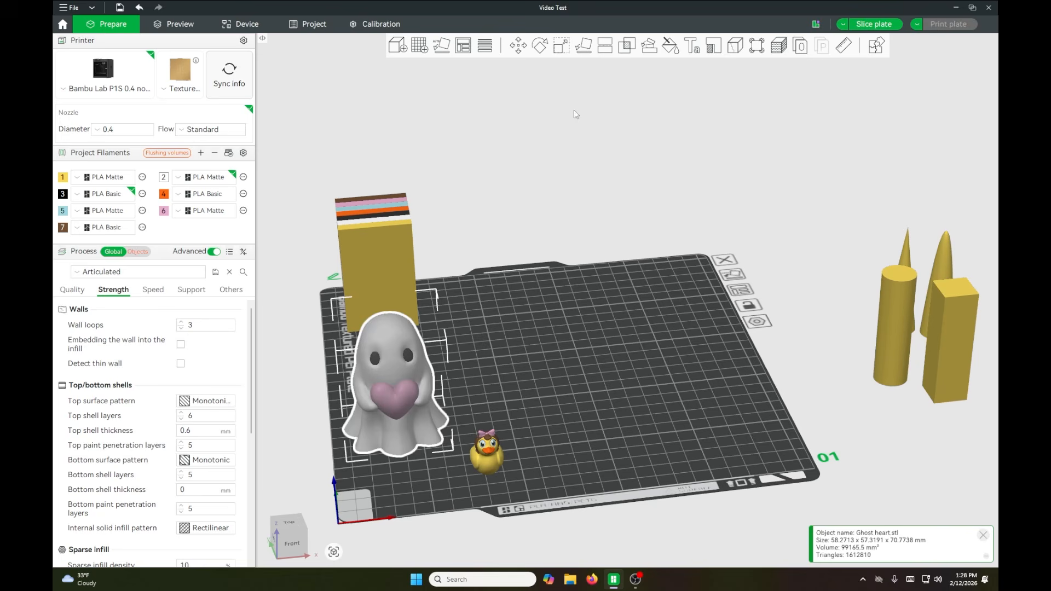
click(564, 49)
double_click(713, 81)
text(50)
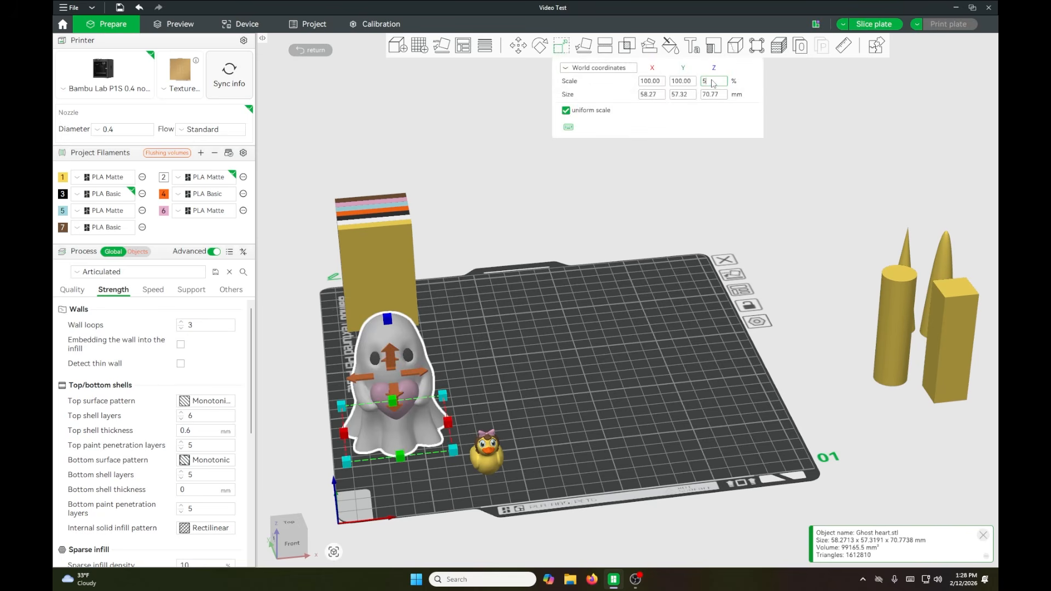
key(Return)
click(667, 409)
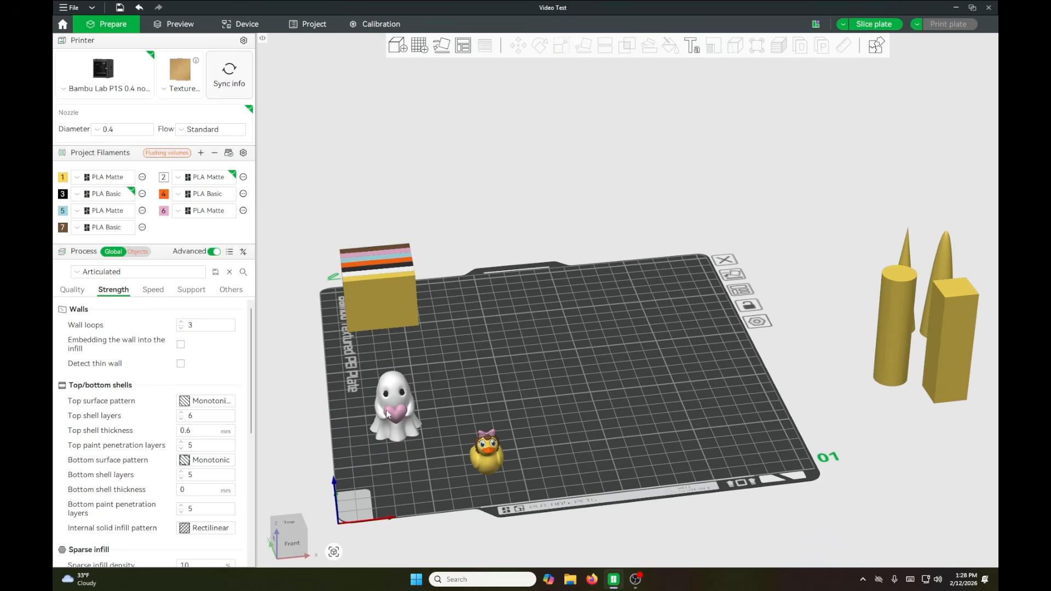
Step: Move the small duck towards the middle of the plate and clone it 11 times
click(486, 460)
drag(486, 460, 520, 391)
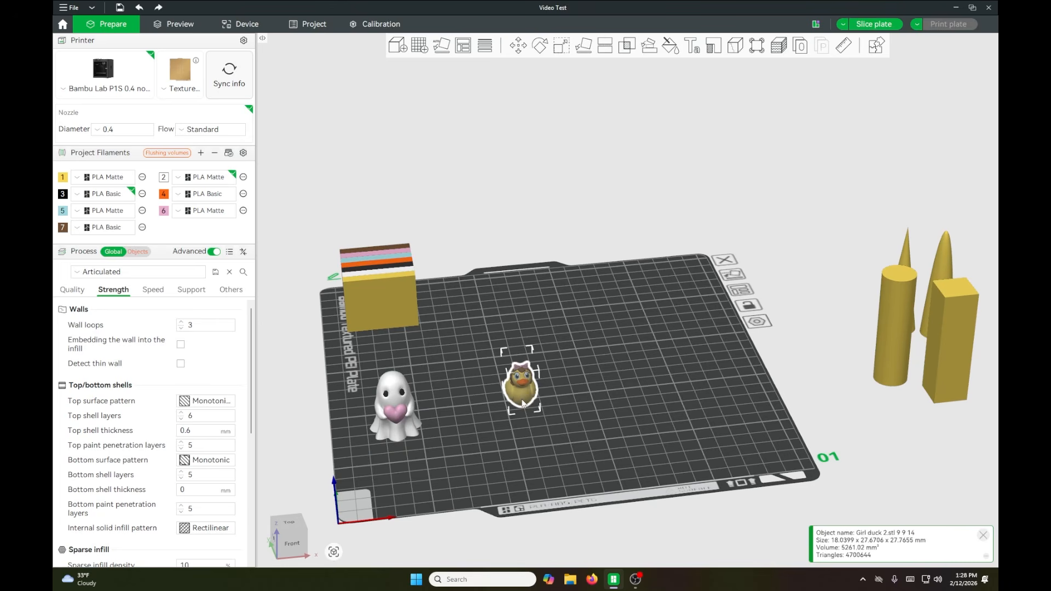
right_click(520, 392)
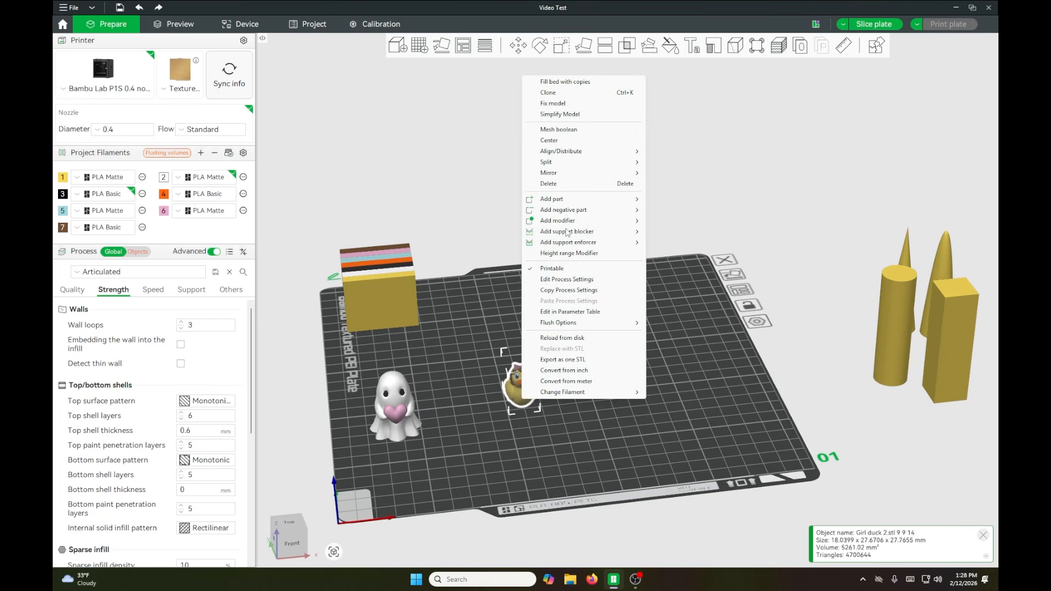
click(563, 93)
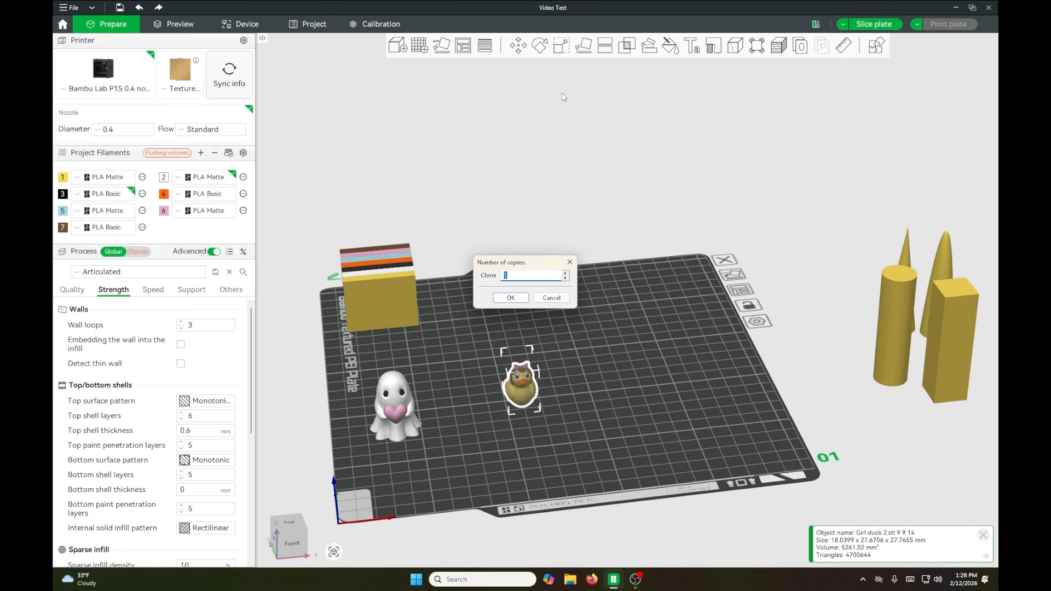
text(11)
key(Return)
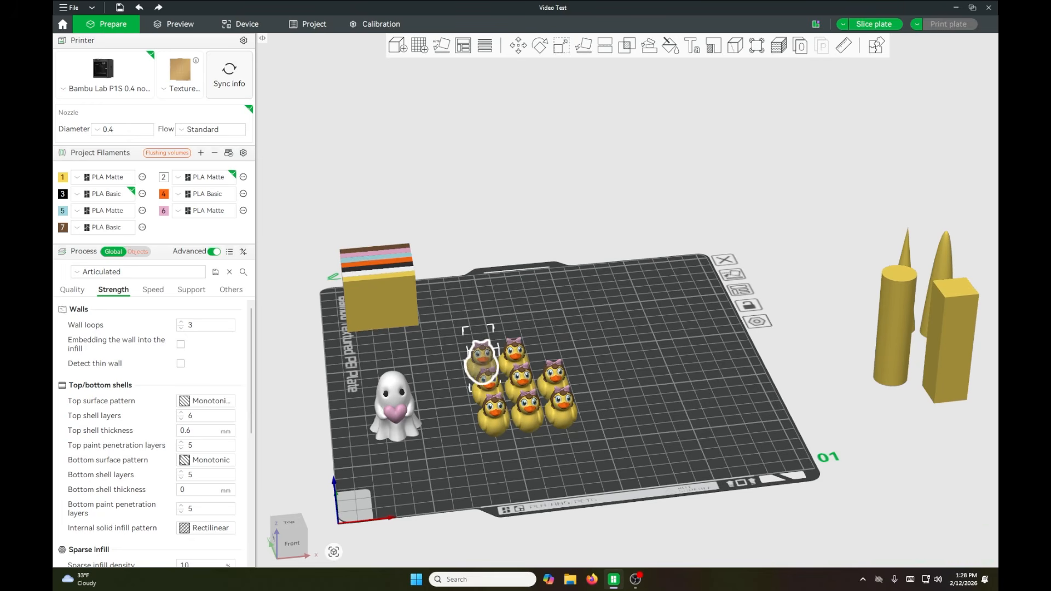
Step: Add three more copies of the small ghost and auto-arrange all objects on the plate
click(392, 404)
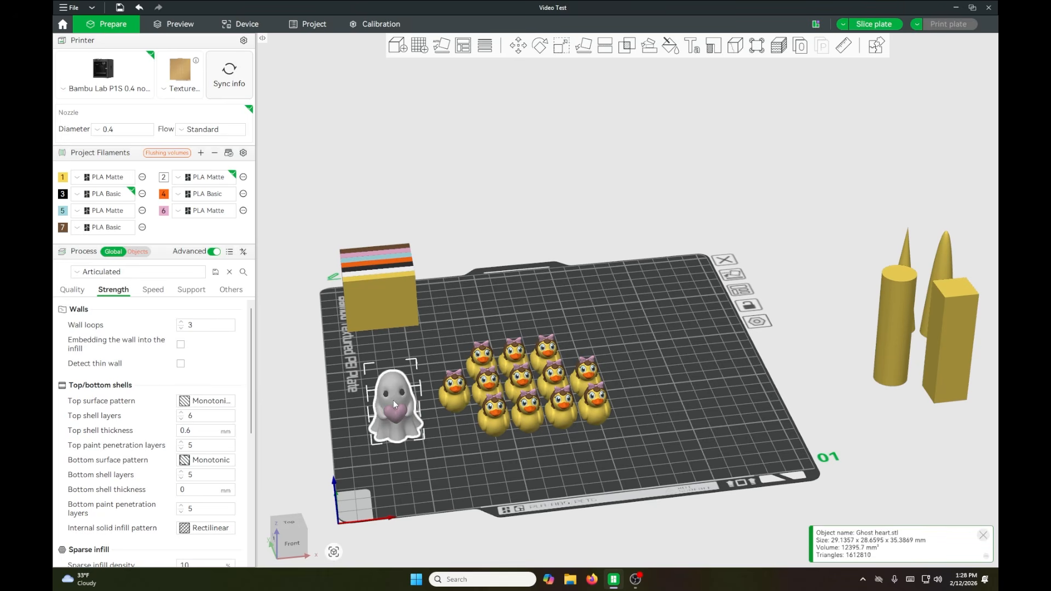
key(ctrl+v)
key(ctrl+v)
key(ctrl+z)
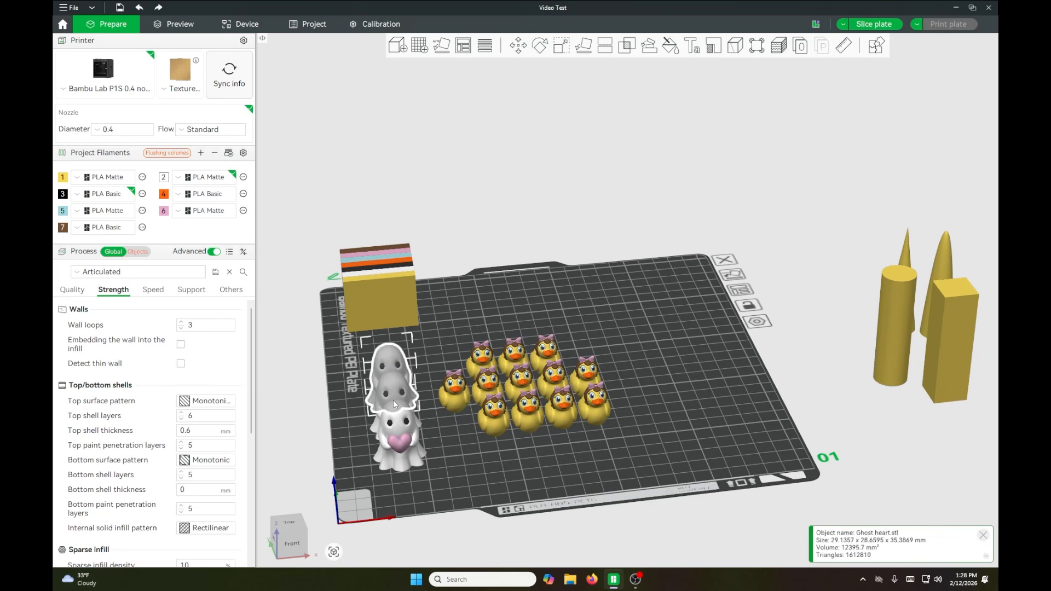
key(ctrl+v)
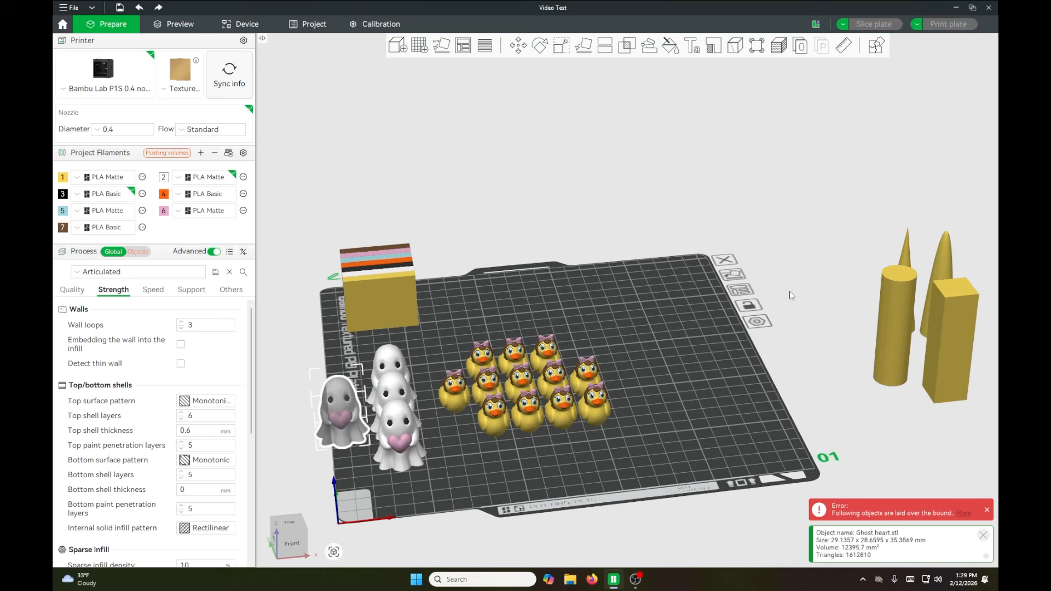
click(741, 296)
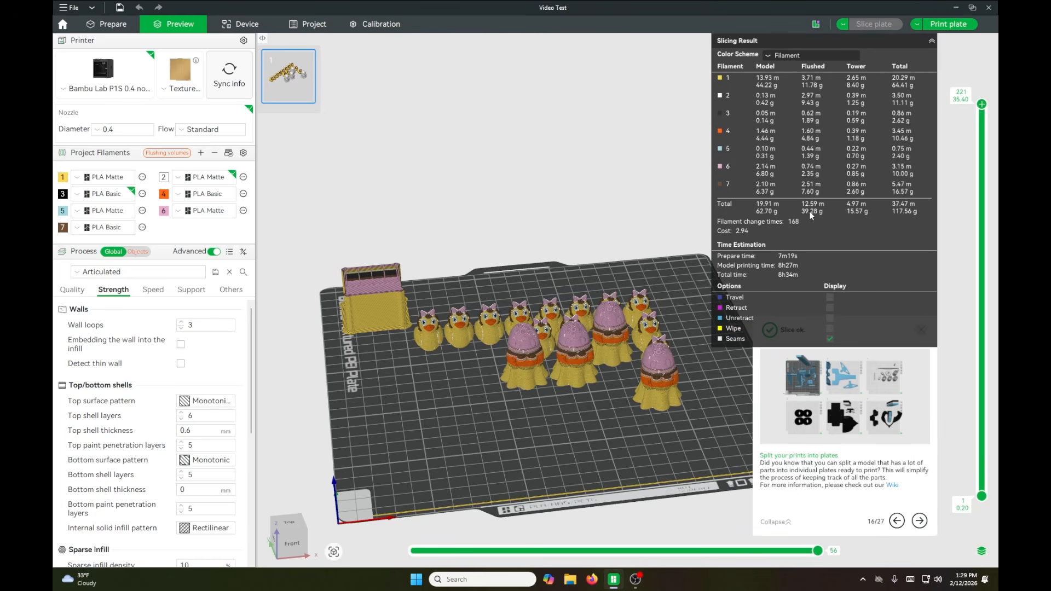
Step: Inspect the sliced preview of the small ducks and four ghosts together with the flushed filament figures
scroll(592, 435, up, 10)
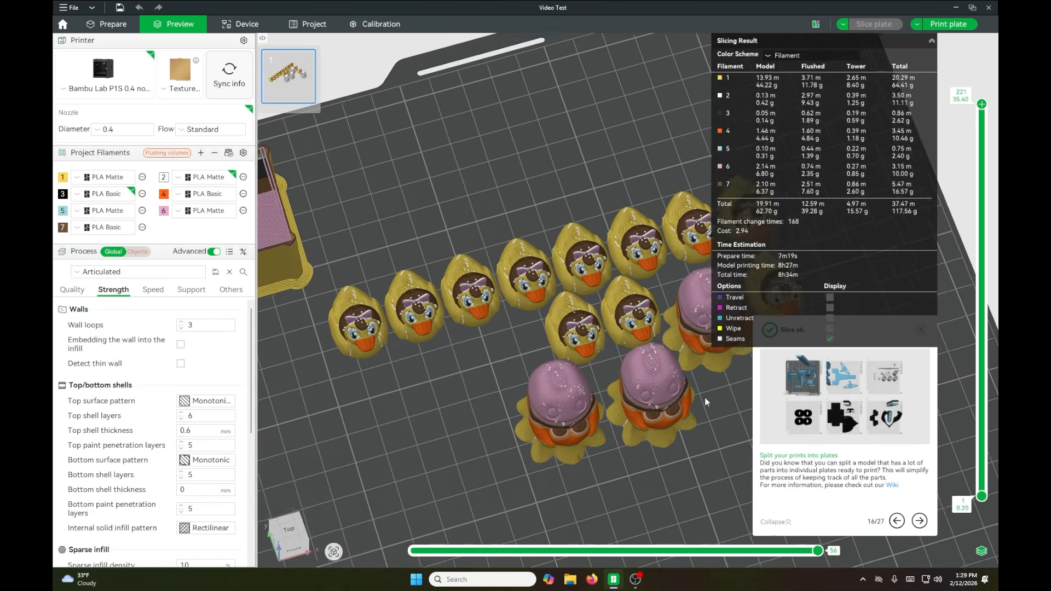
scroll(706, 402, down, 5)
drag(633, 428, 645, 427)
right_drag(644, 427, 484, 418)
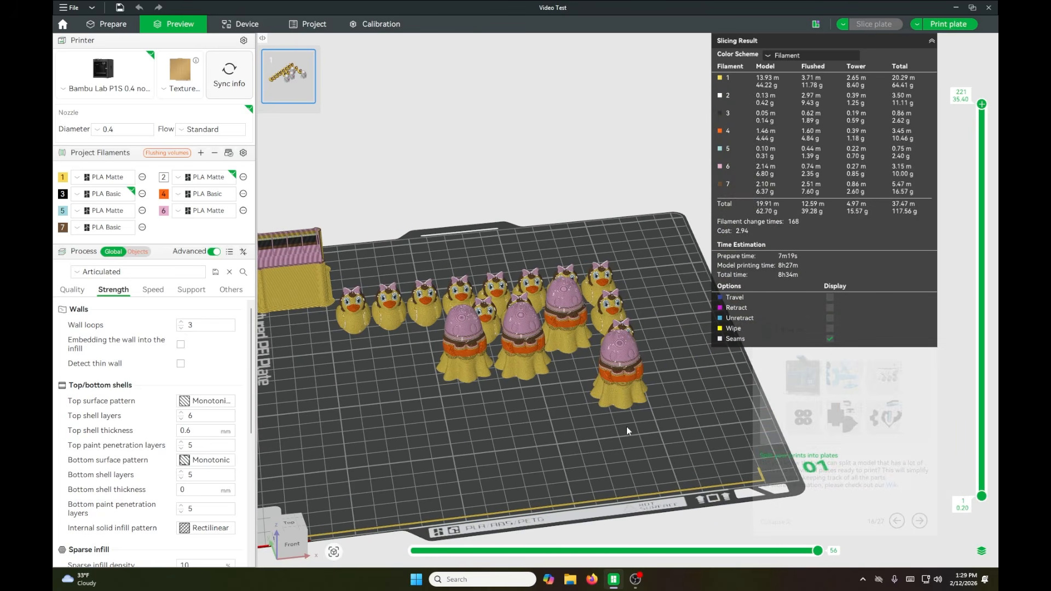
drag(626, 426, 608, 461)
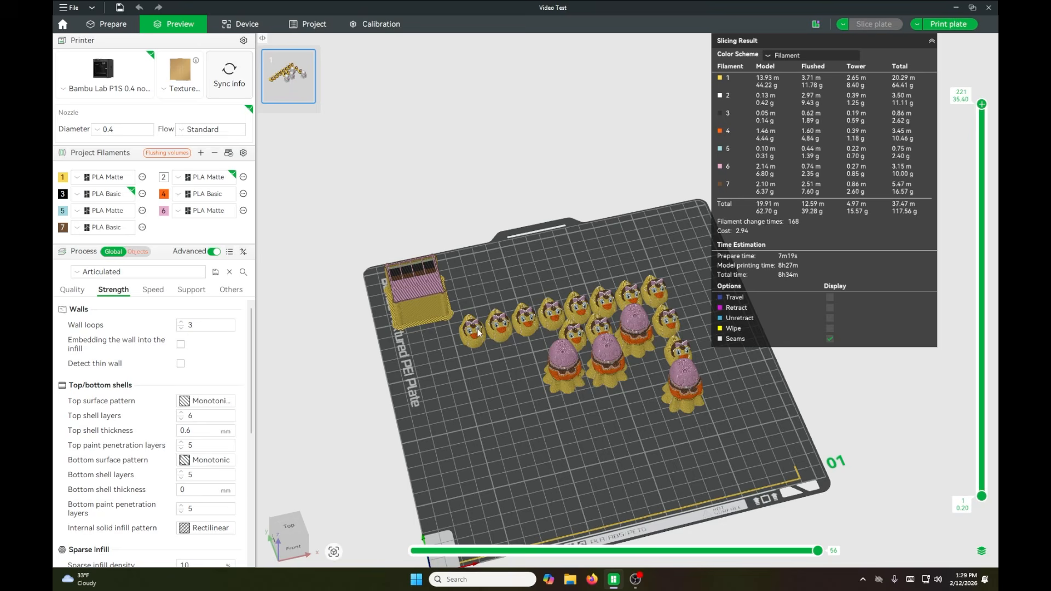
Step: Examine the sliced ghosts from above, from the front and close up to check how the purged colours are distributed over them
drag(653, 478, 648, 461)
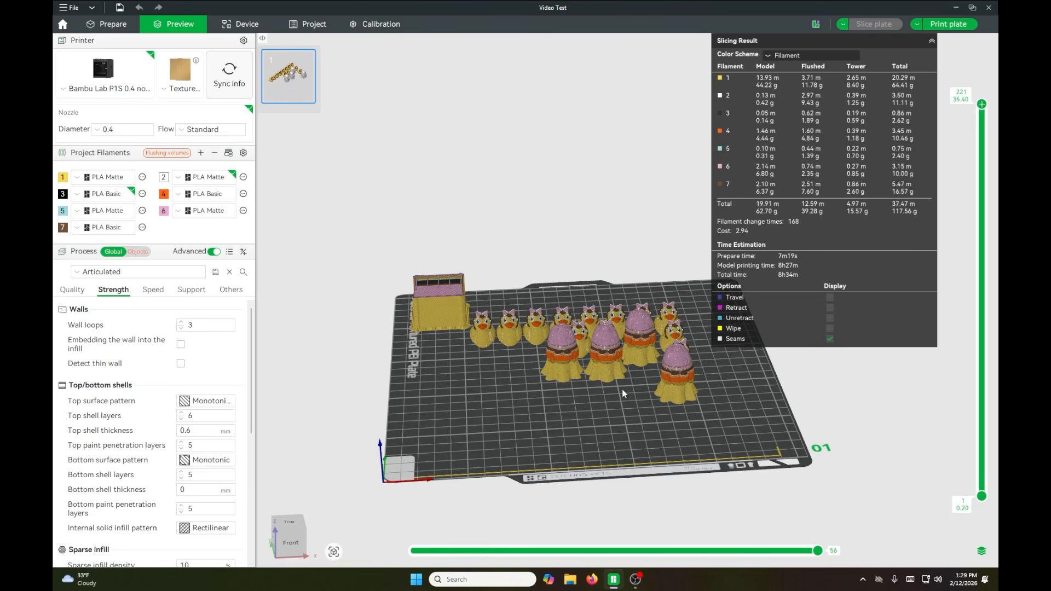
drag(623, 393, 566, 447)
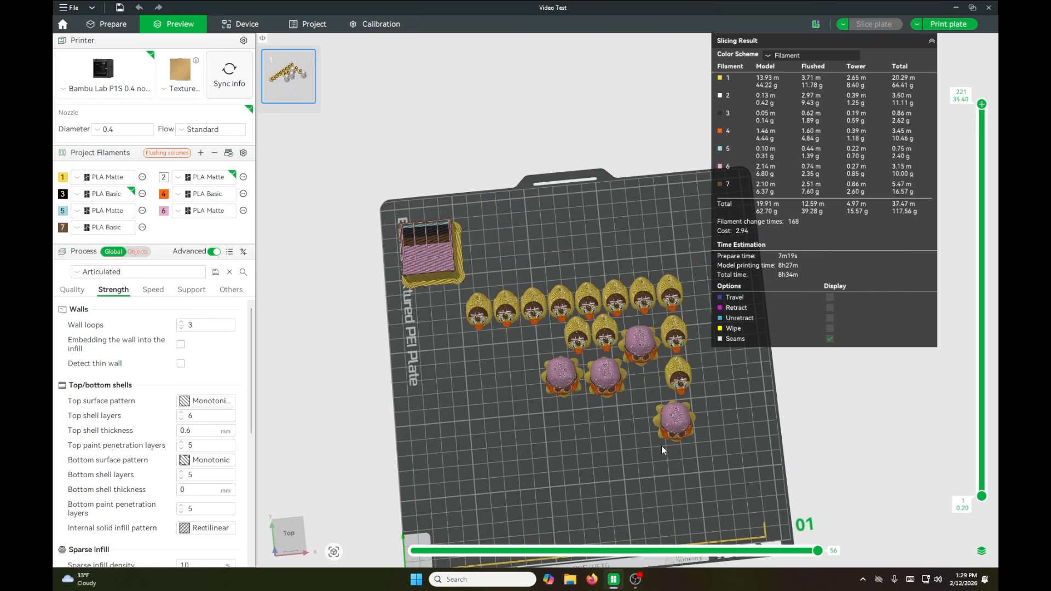
drag(652, 462, 652, 437)
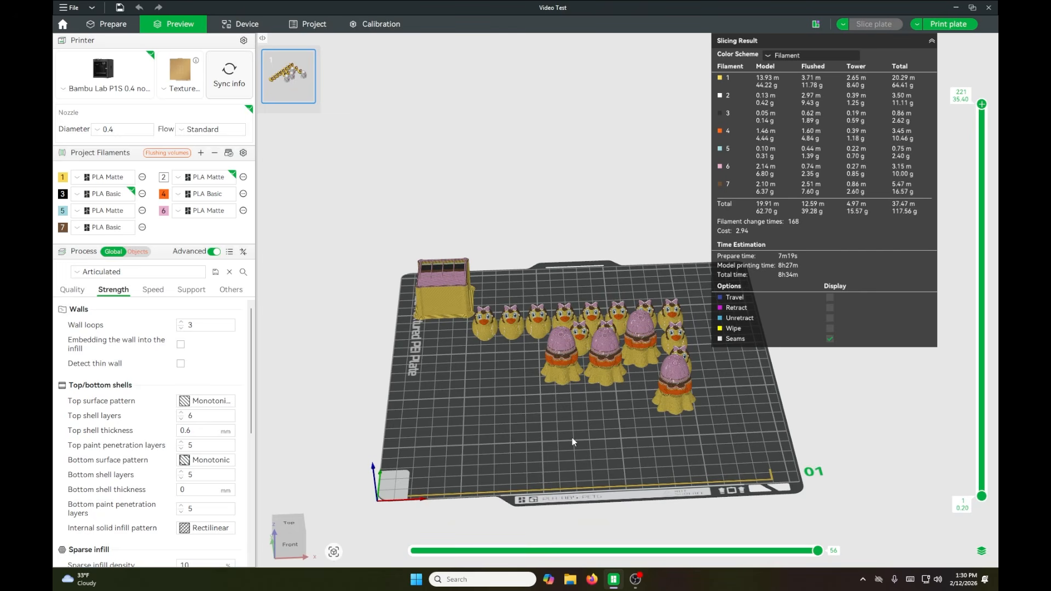
scroll(507, 440, up, 3)
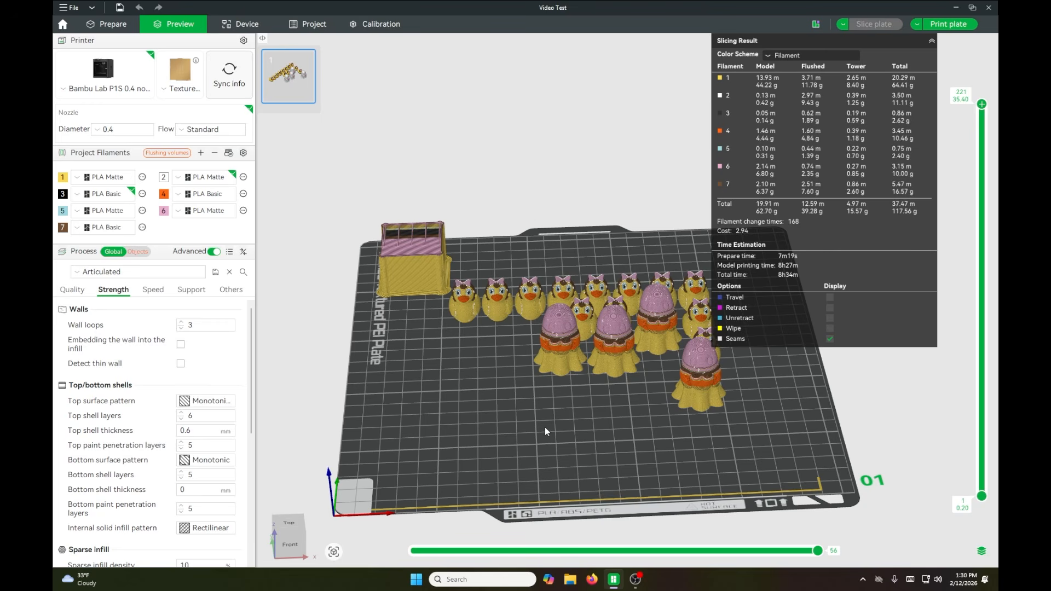
right_drag(590, 422, 534, 428)
drag(526, 437, 531, 432)
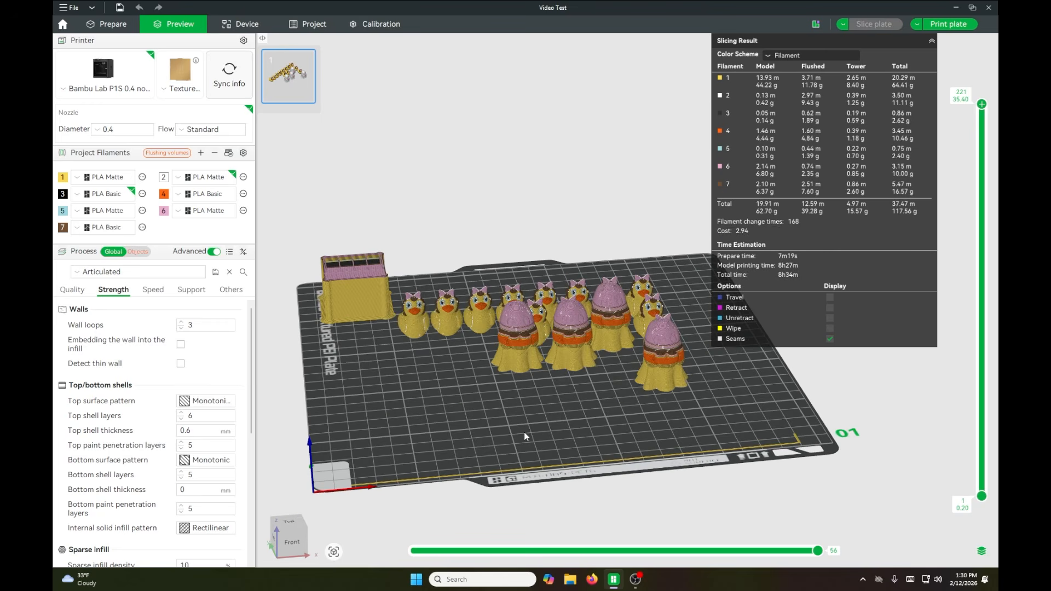
right_drag(443, 397, 470, 394)
scroll(479, 399, up, 2)
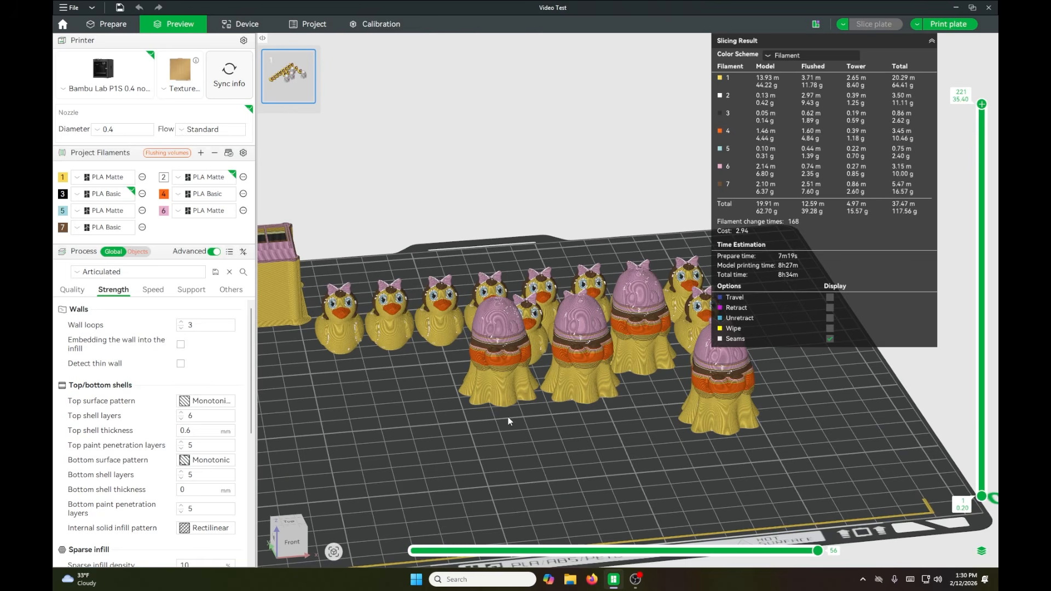
scroll(538, 424, up, 3)
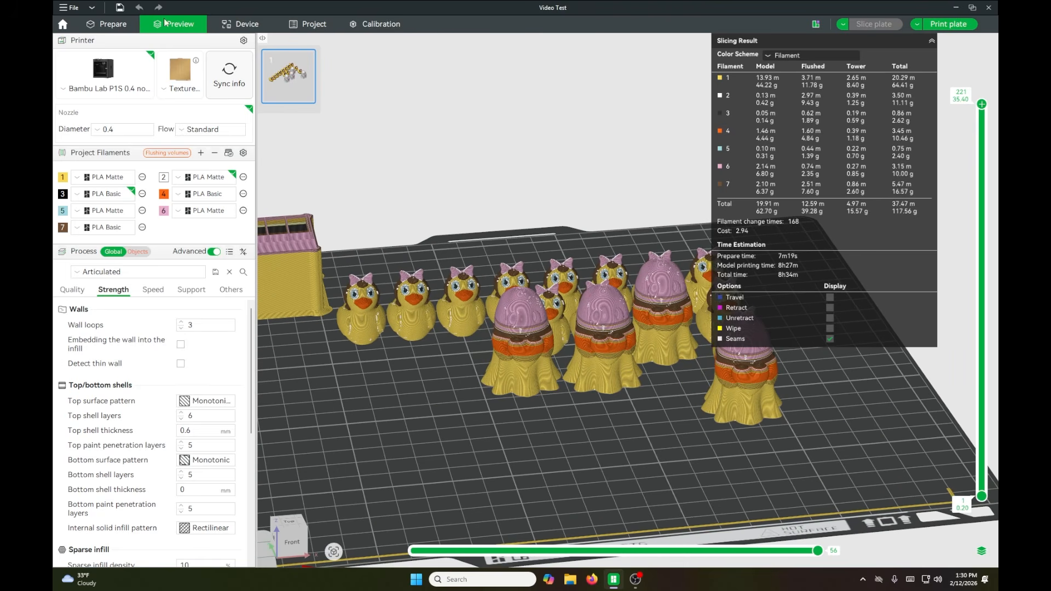
Step: Return to the model preparation view and look over the unsliced ducks, ghosts and prime tower on the plate
key(Tab)
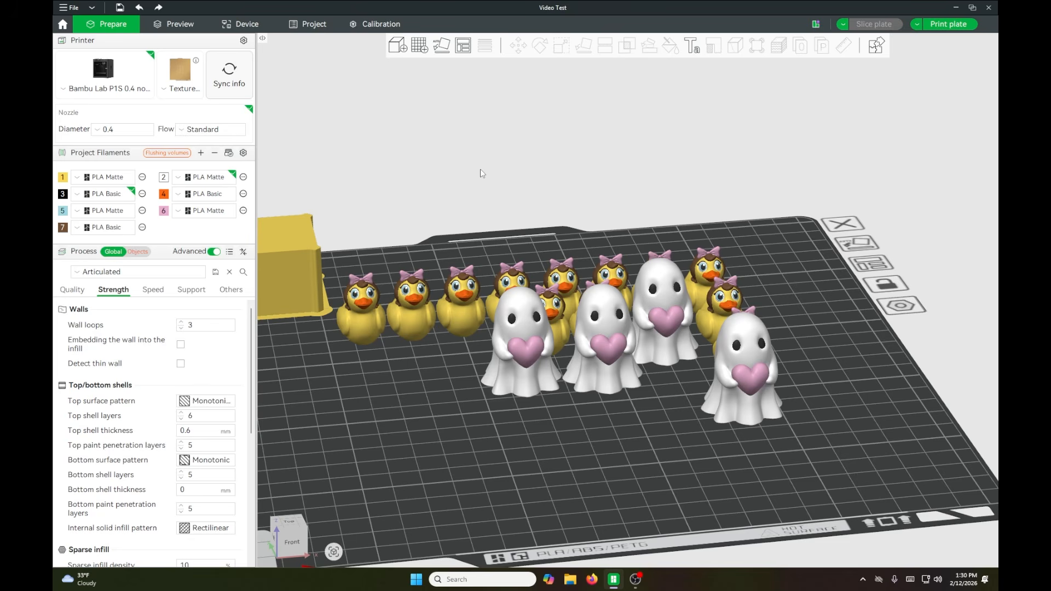
scroll(481, 168, down, 4)
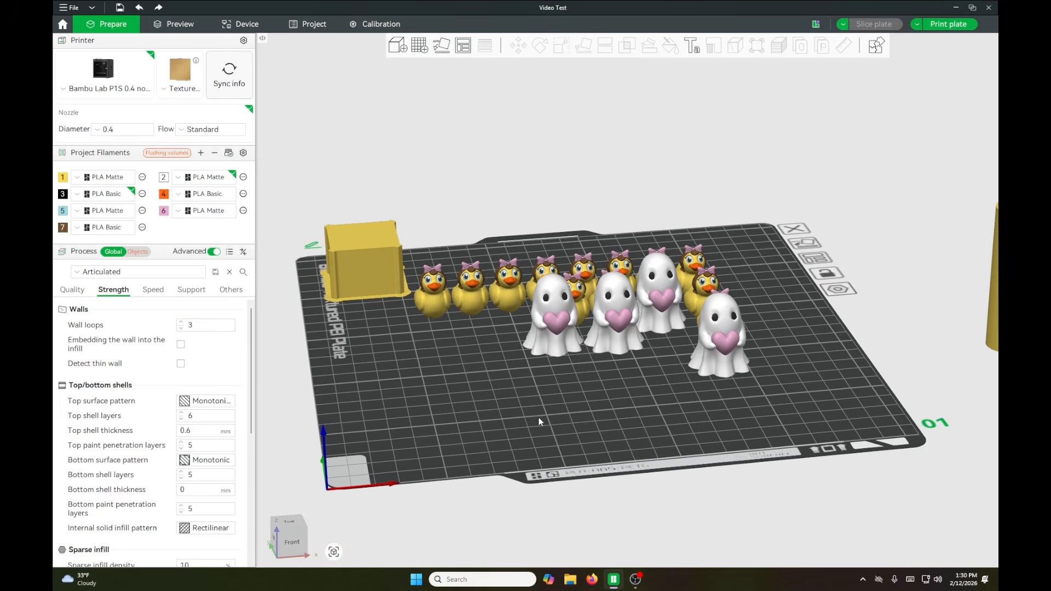
drag(539, 422, 537, 430)
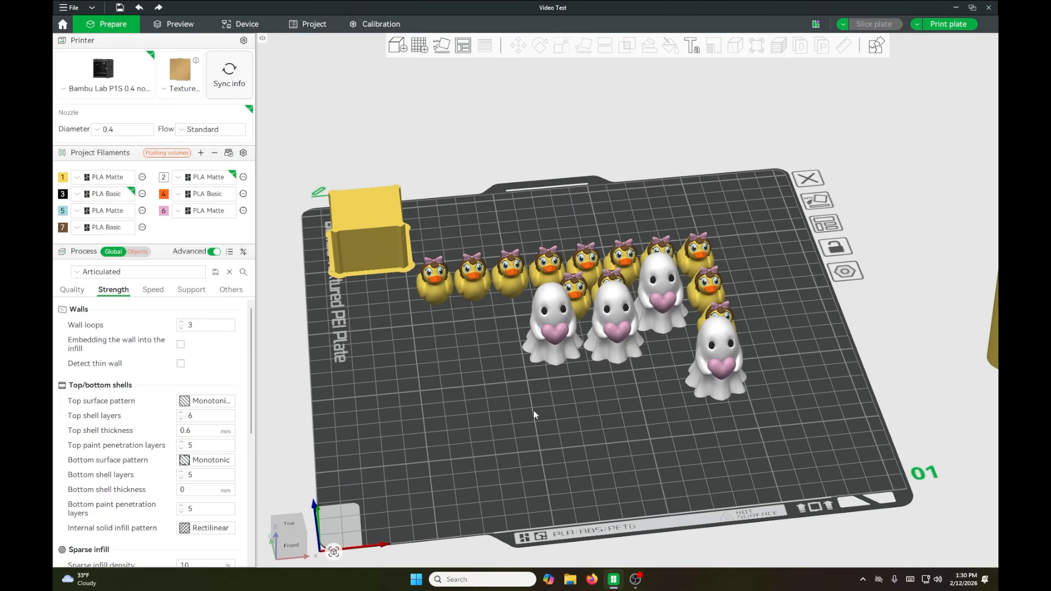
scroll(535, 411, down, 2)
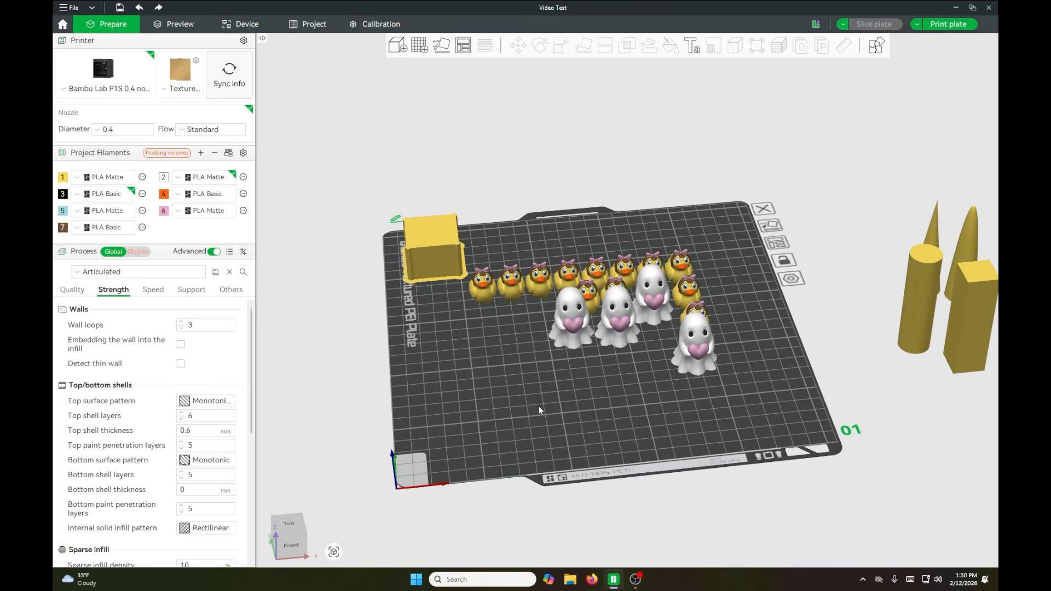